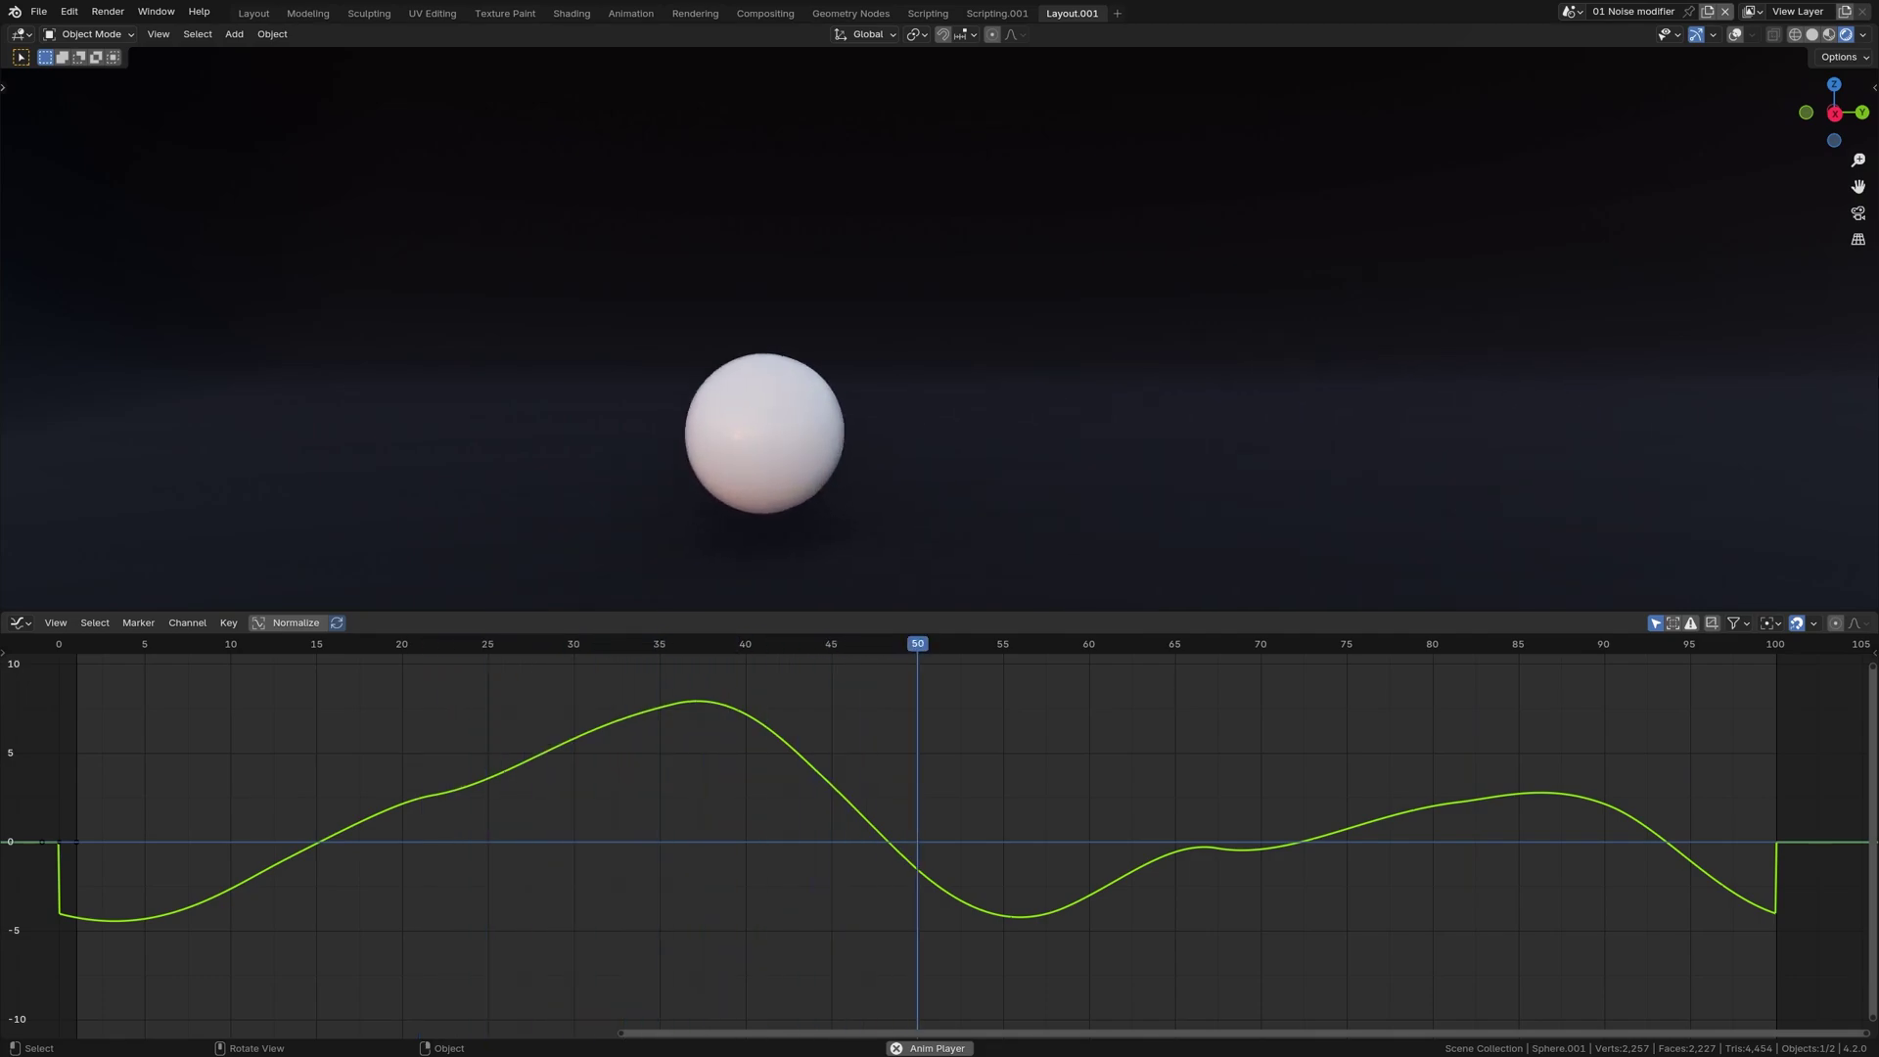
# Step: Duplicate the Noise modifier on the sphere's Y Location curve by copying and pasting it
pyautogui.press('space')
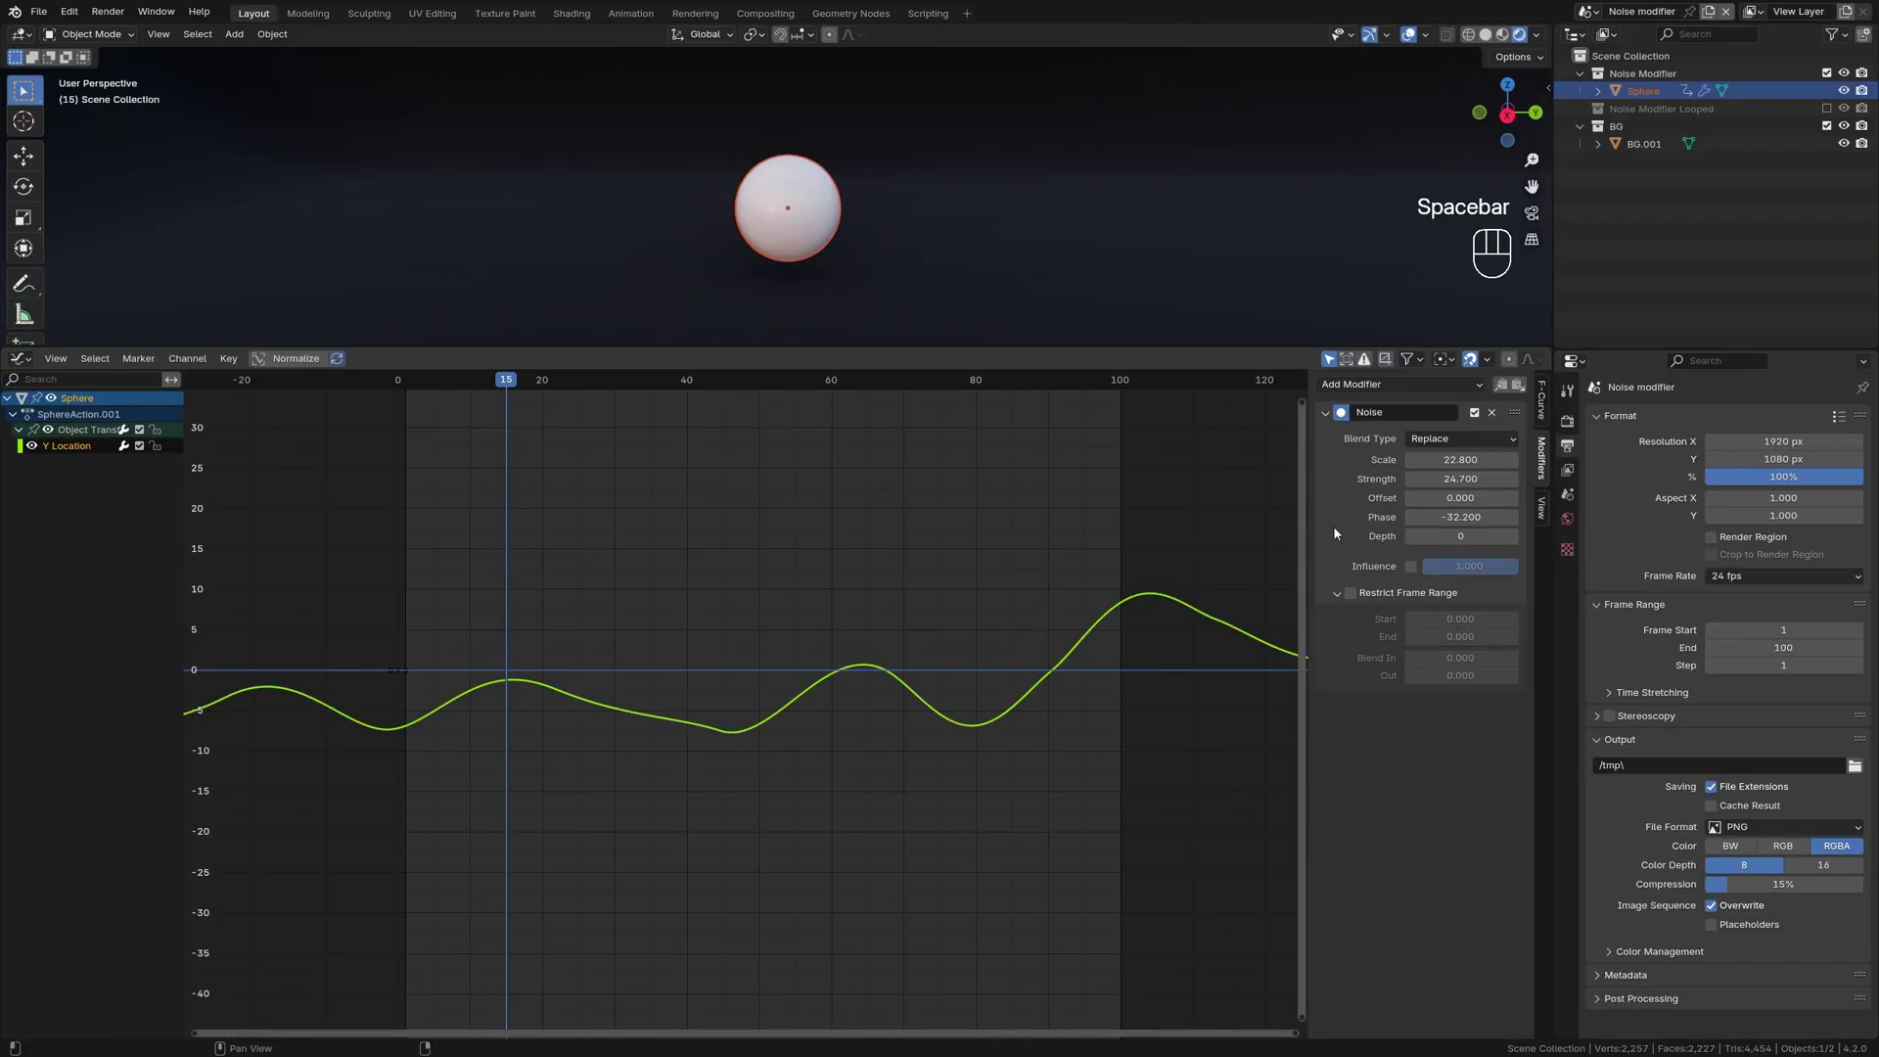
pyautogui.click(1327, 412)
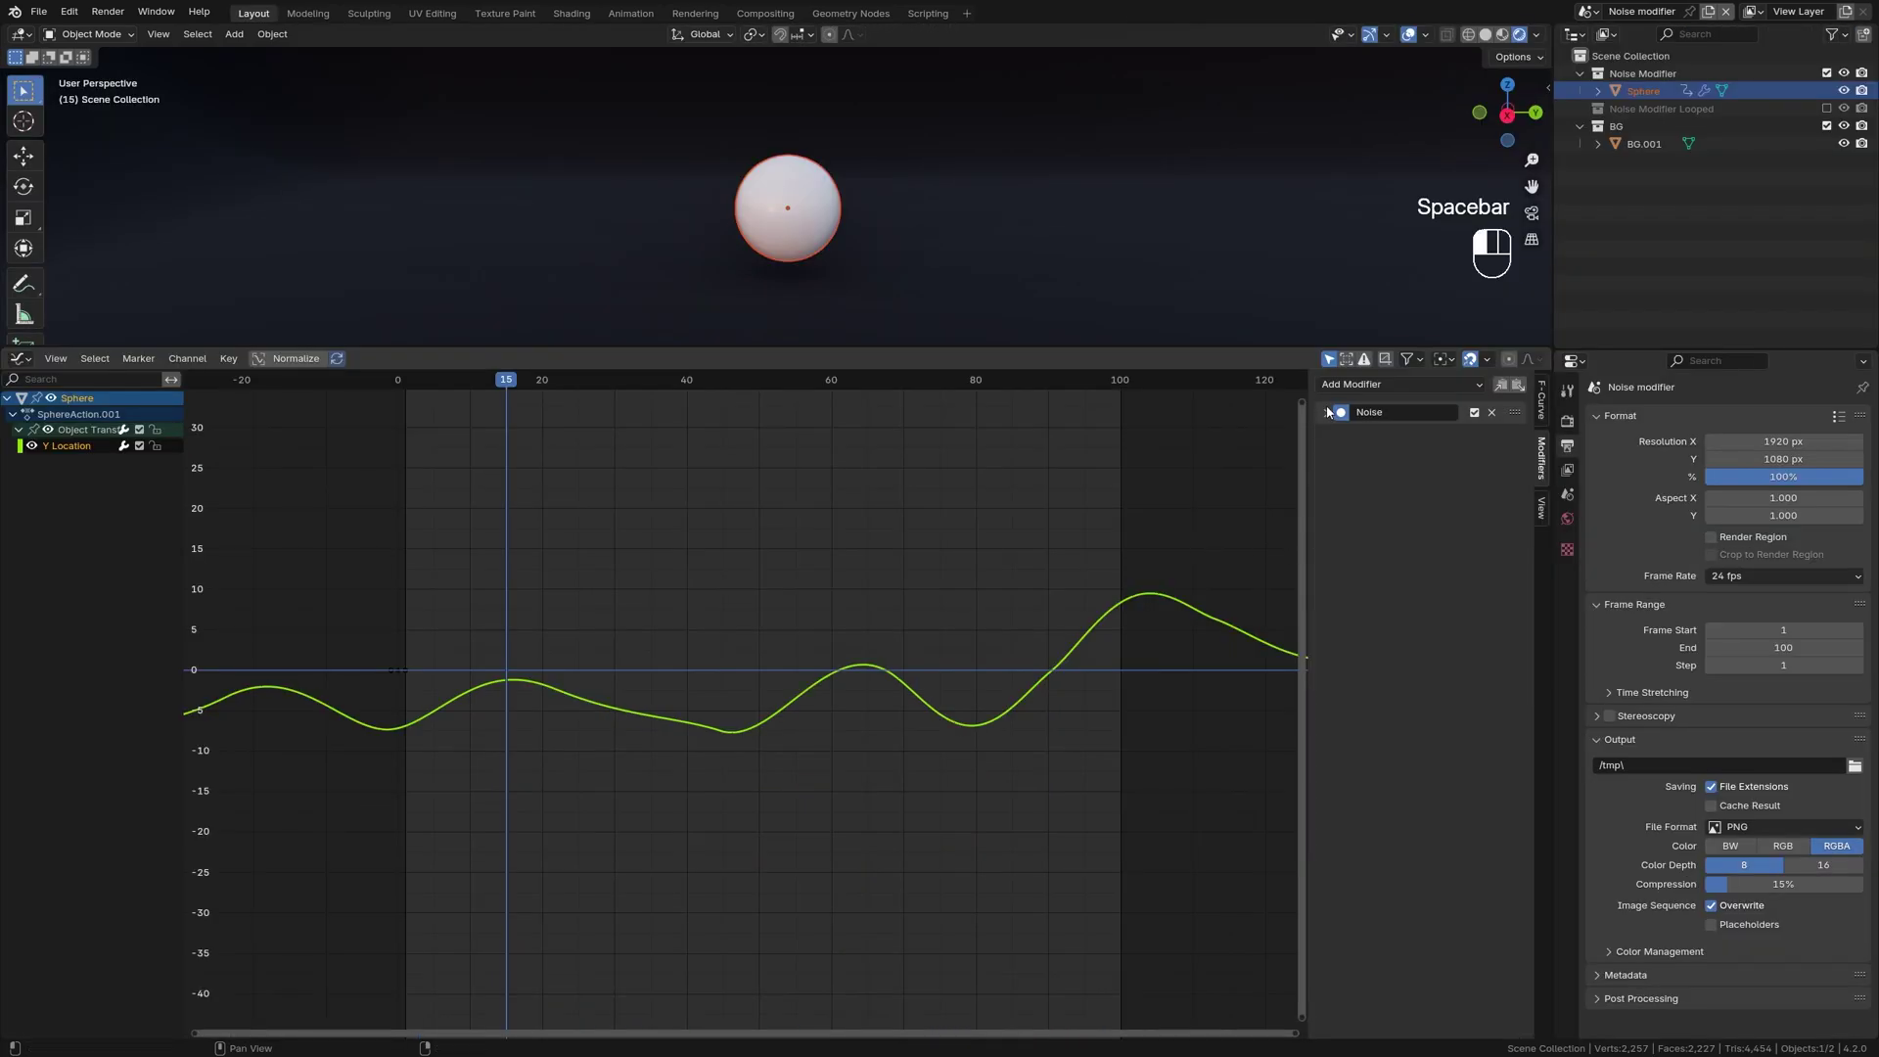
pyautogui.click(1516, 387)
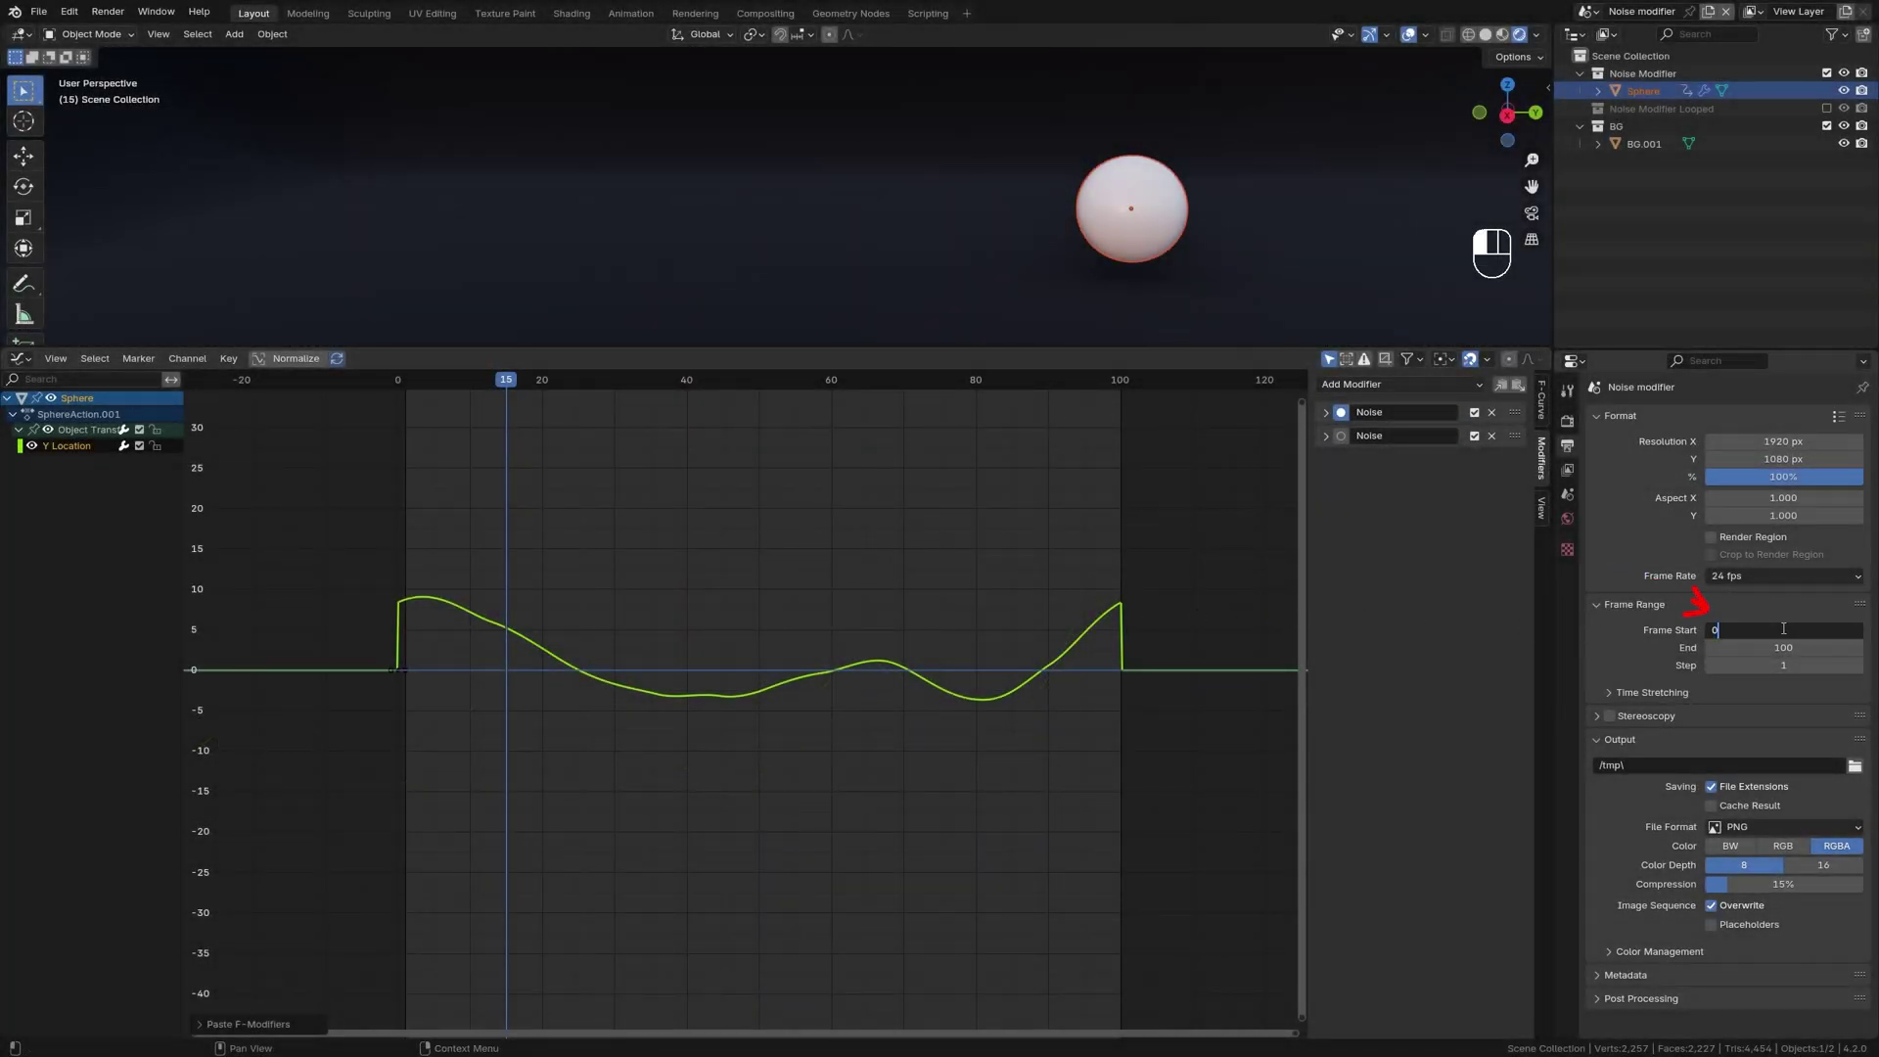
# Step: Compare the sphere's position at frames 0 and 100, and play the animation to check the loop
pyautogui.hotkey('shift', 'Left')
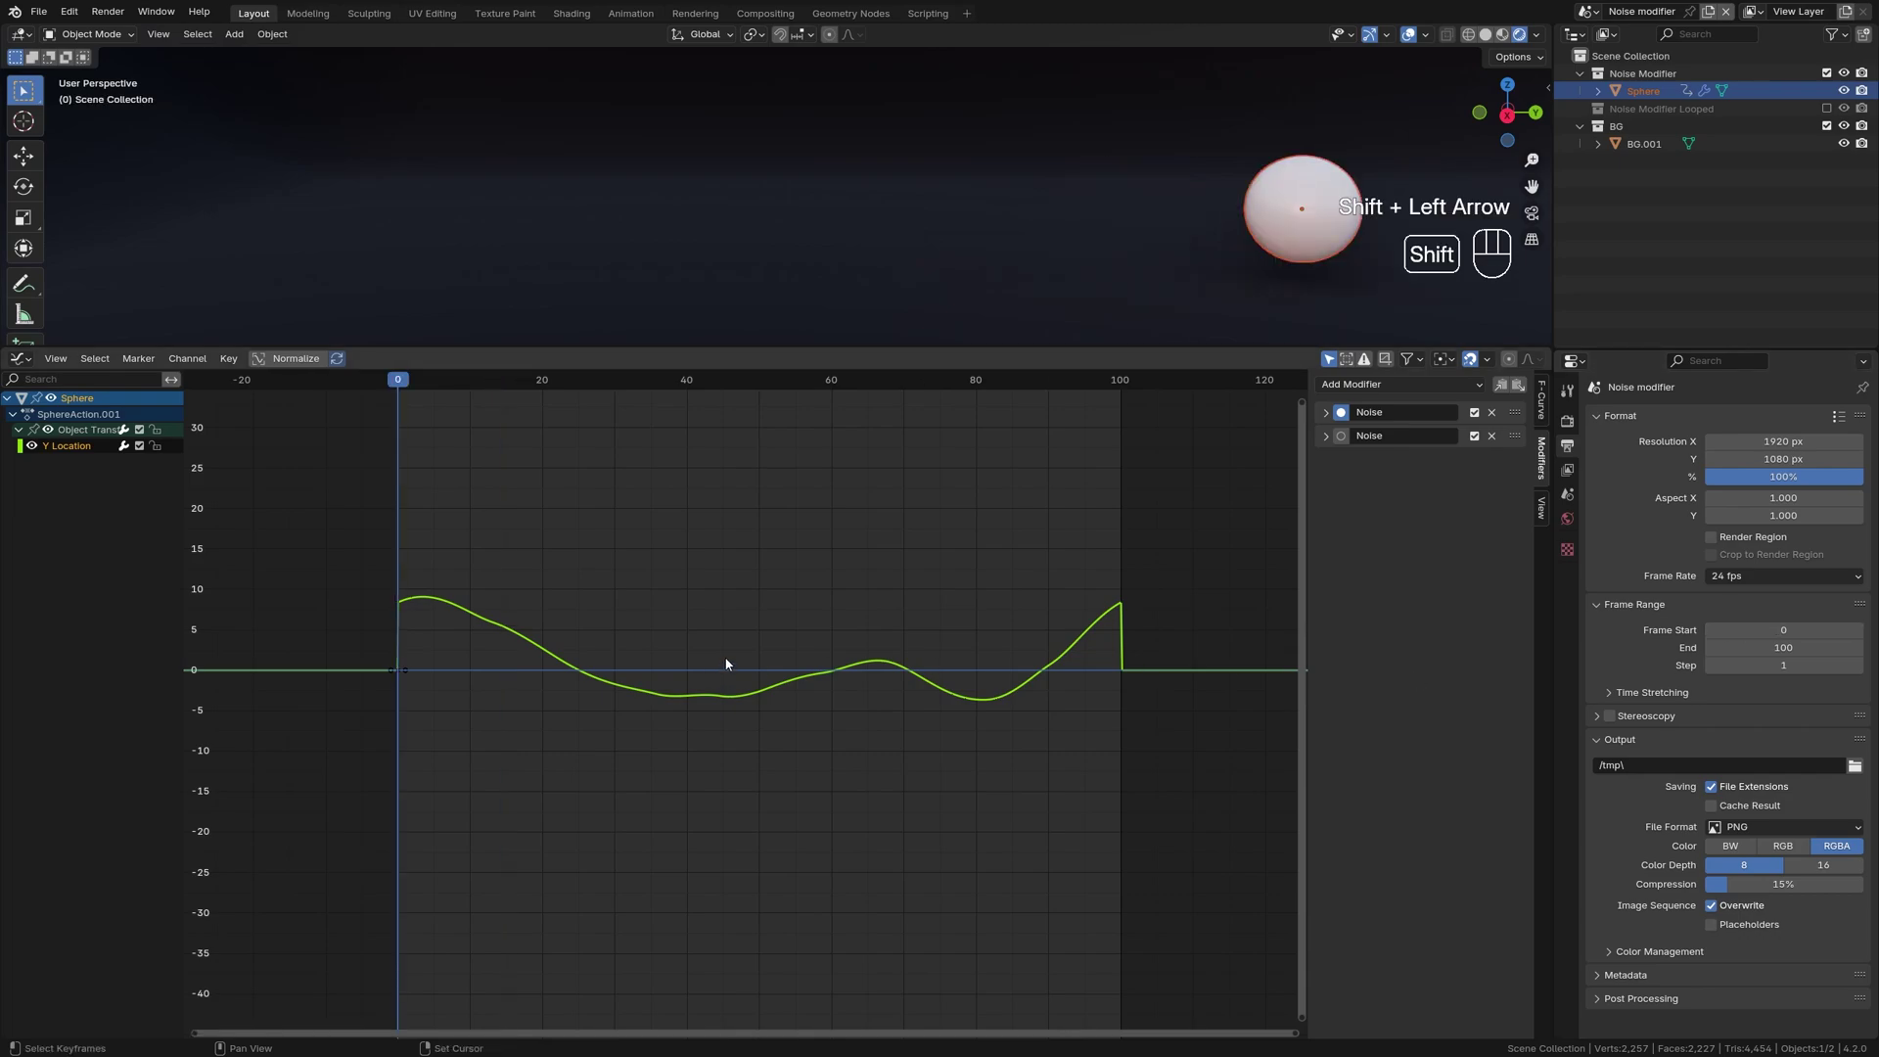
pyautogui.hotkey('shift', 'Right')
pyautogui.hotkey('shift', 'Left')
pyautogui.hotkey('shift', 'Right')
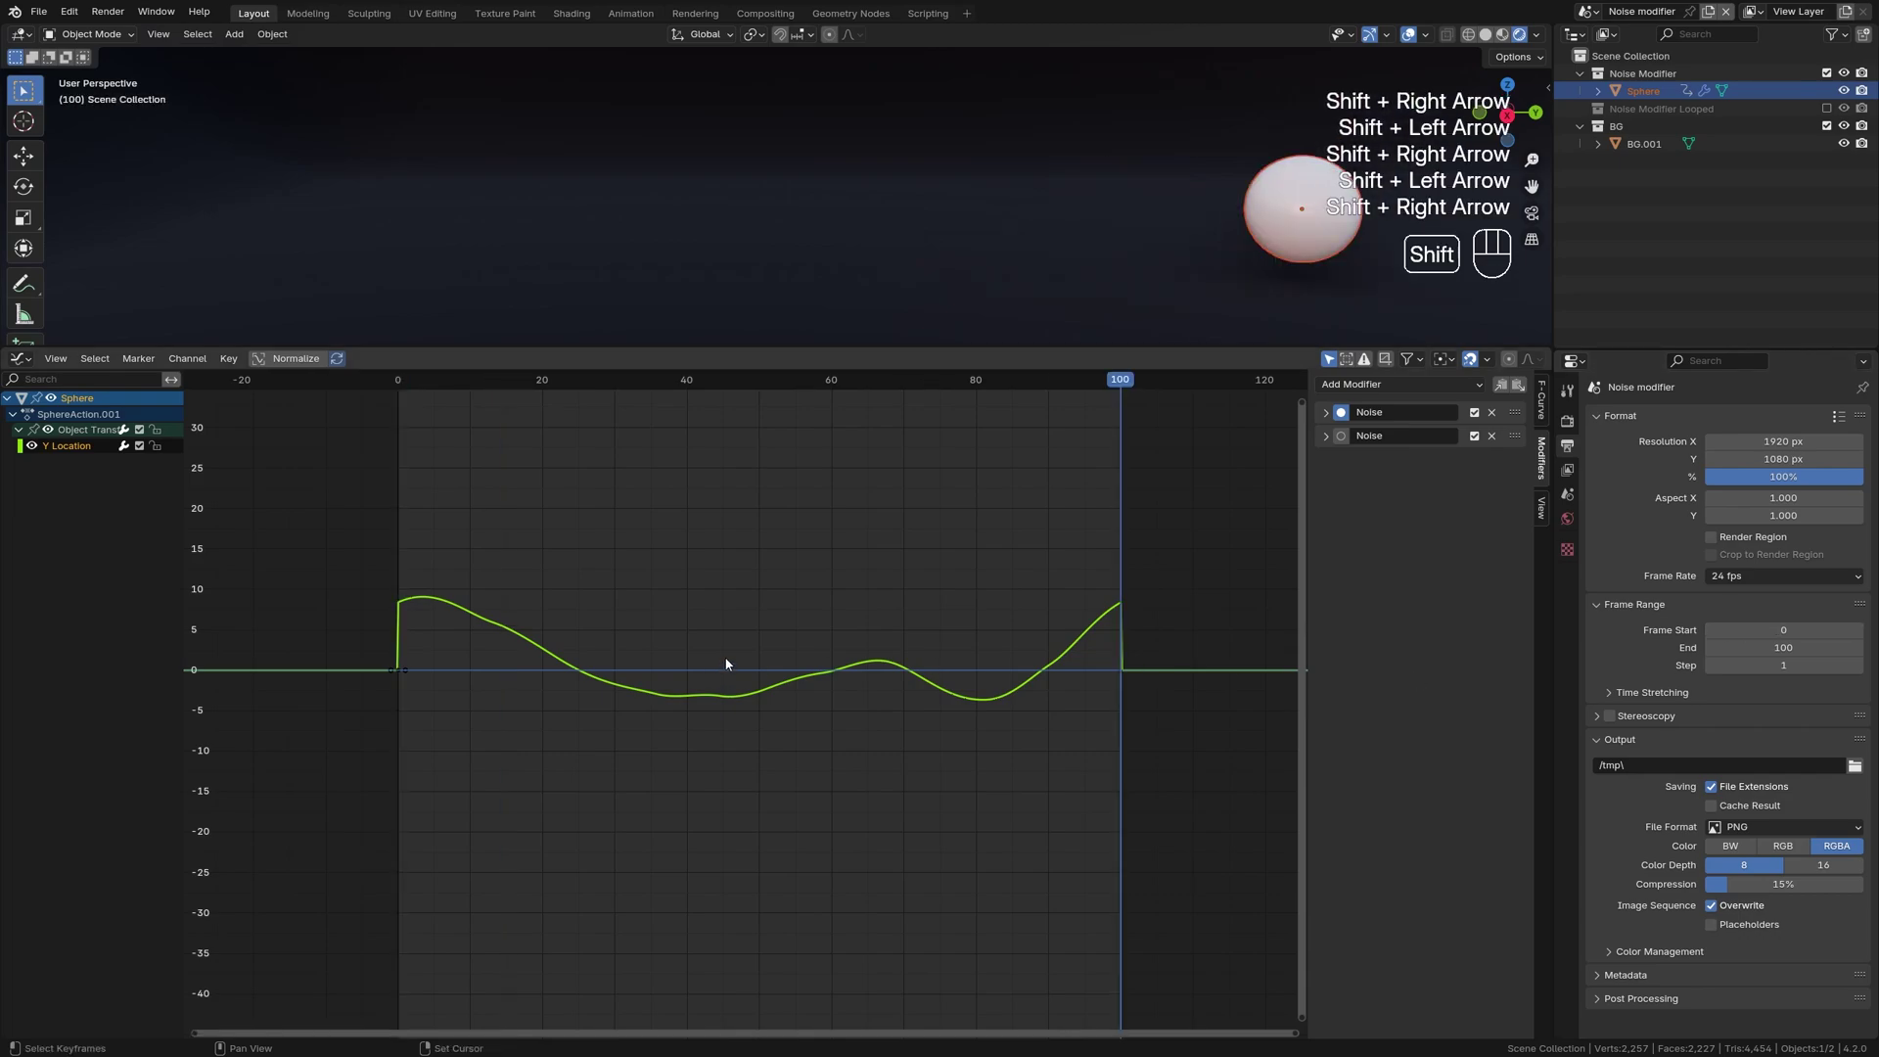
pyautogui.hotkey('shift', 'Left')
pyautogui.hotkey('shift', 'Right')
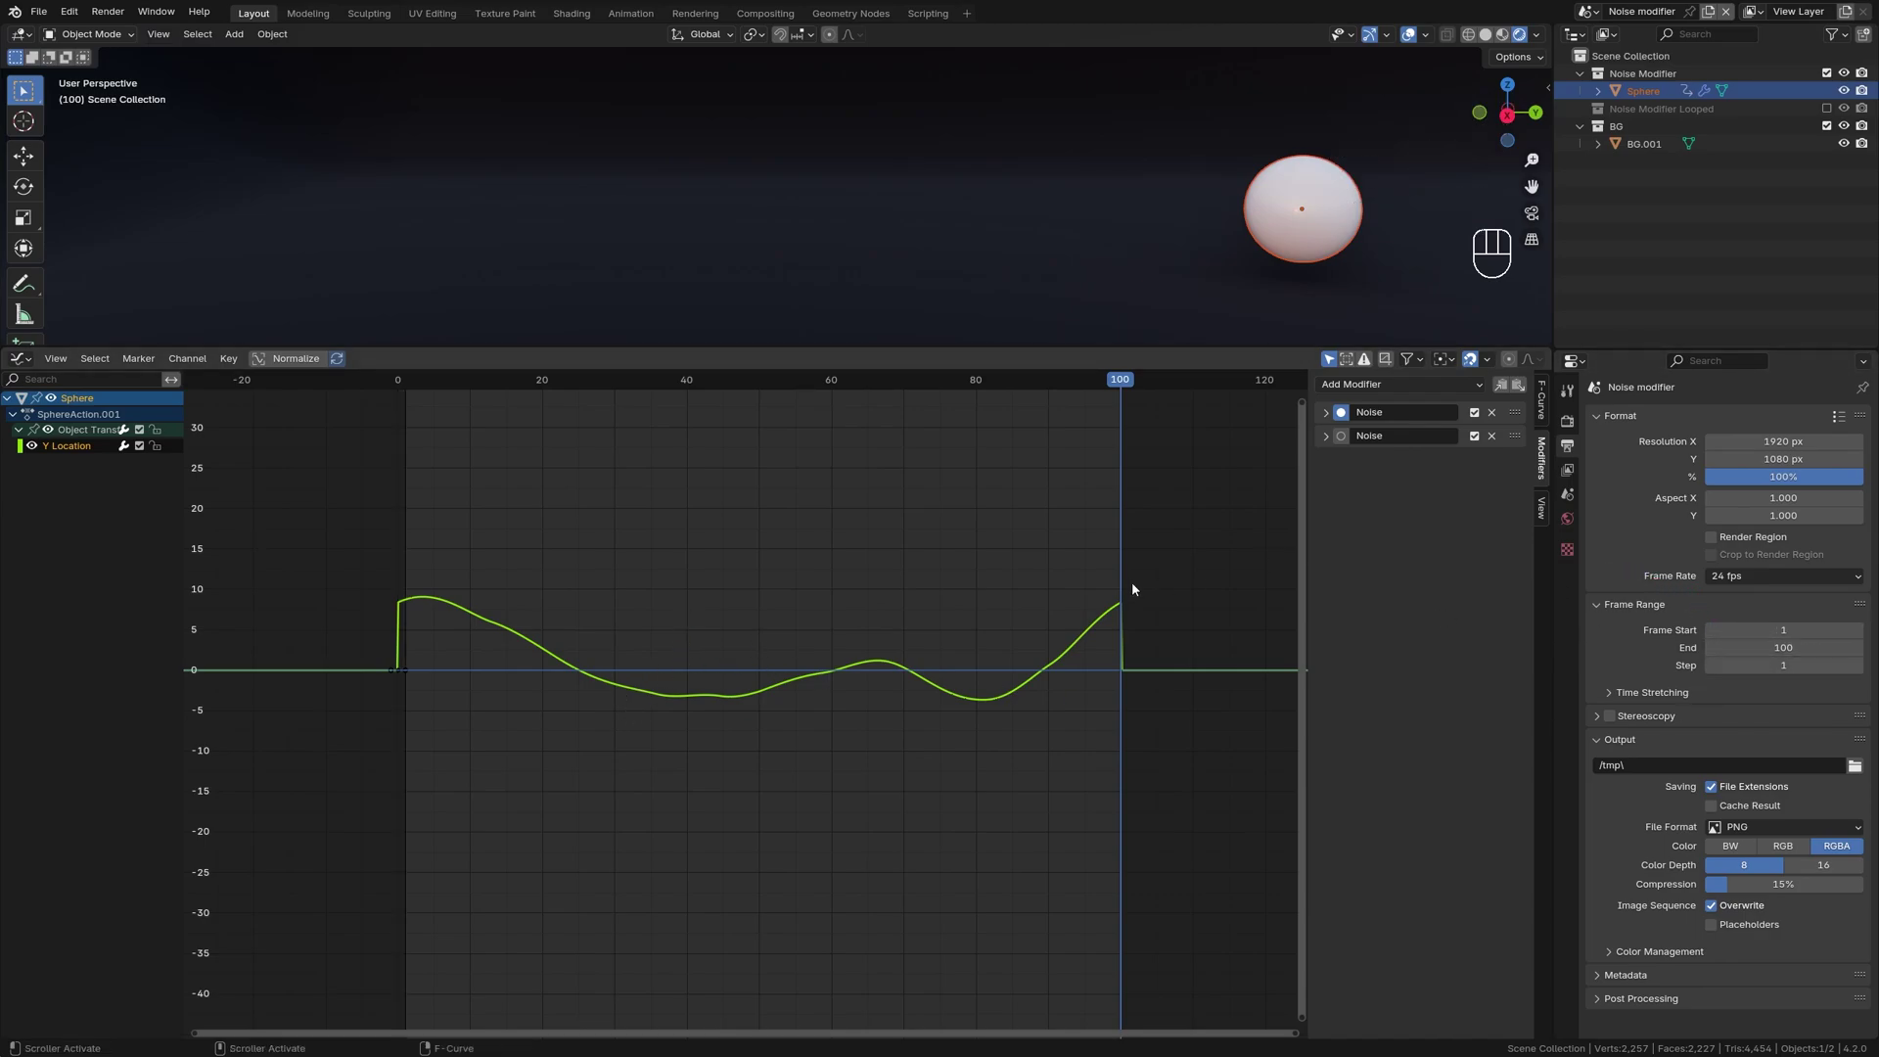
pyautogui.press('space')
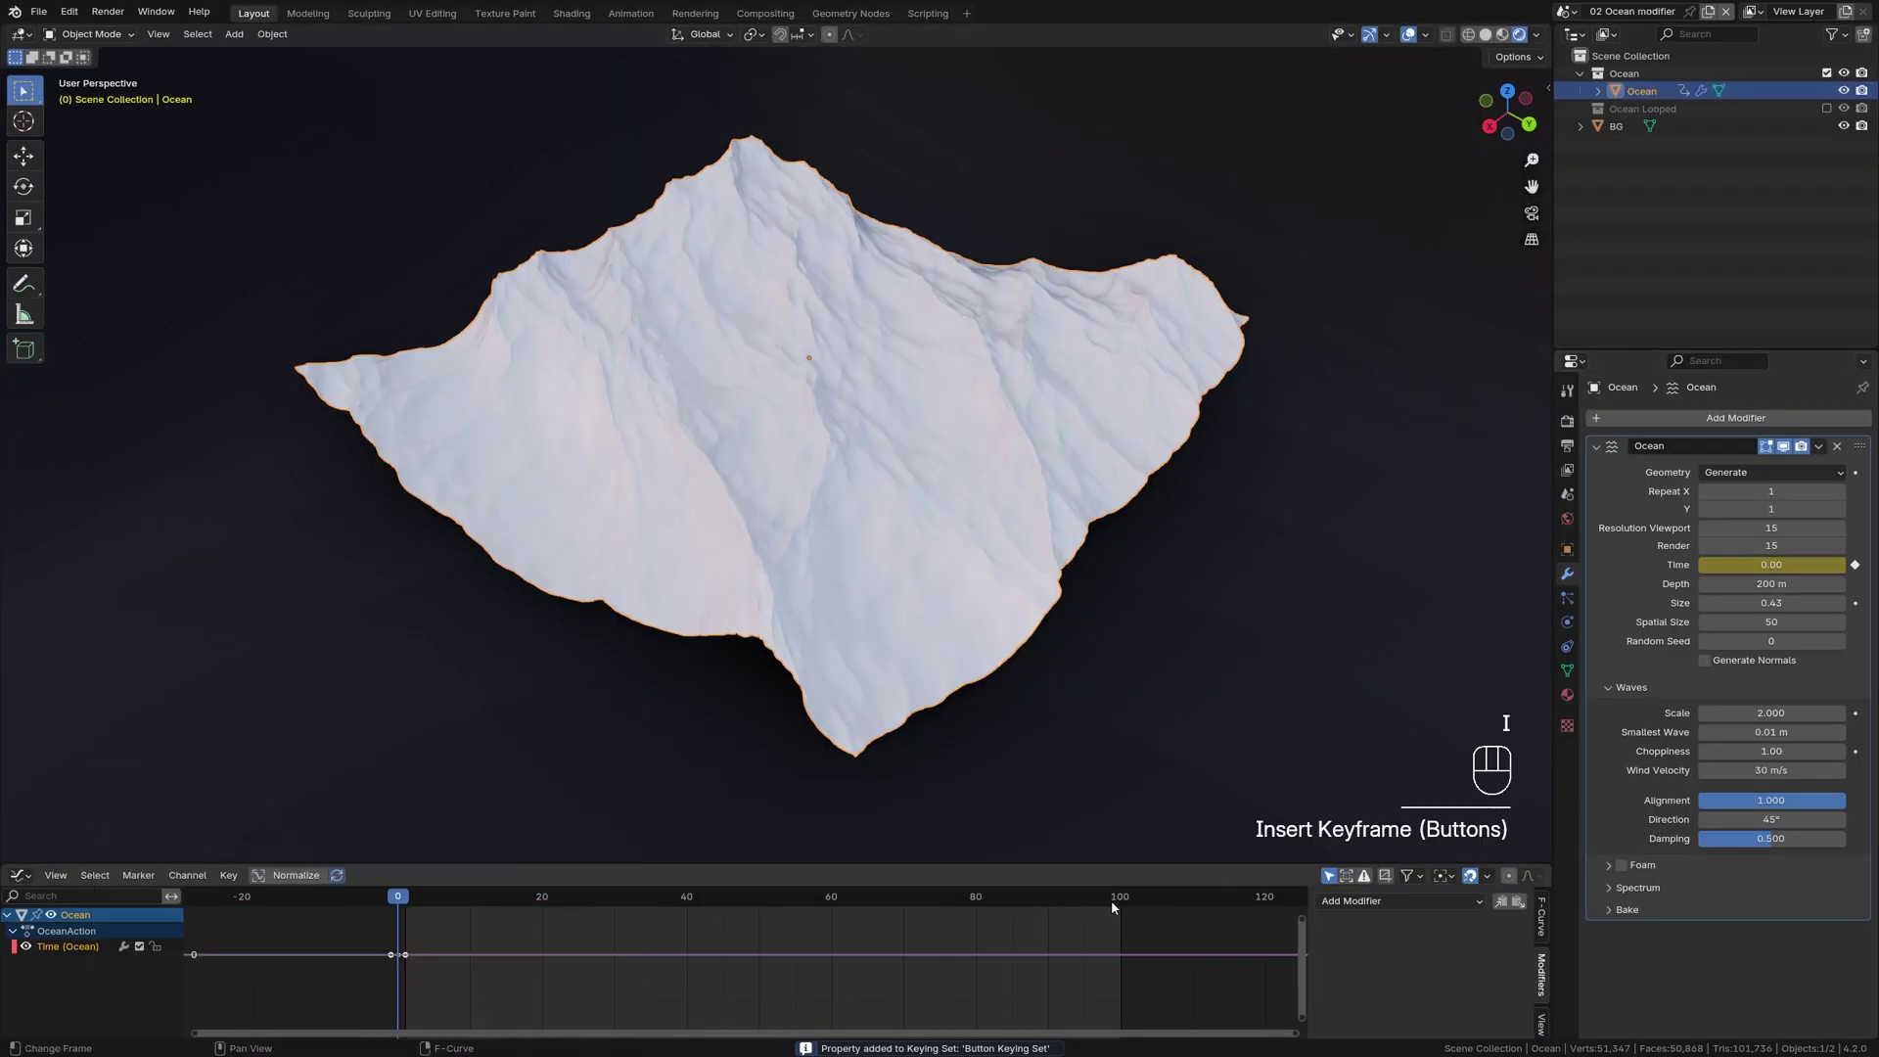
# Step: Keyframe the Ocean modifier's Time at 10 on frame 100, make its keyframes linear, and play the animation
pyautogui.write('0')
pyautogui.press('Return')
pyautogui.rightClick(1774, 568)
pyautogui.click(1758, 568)
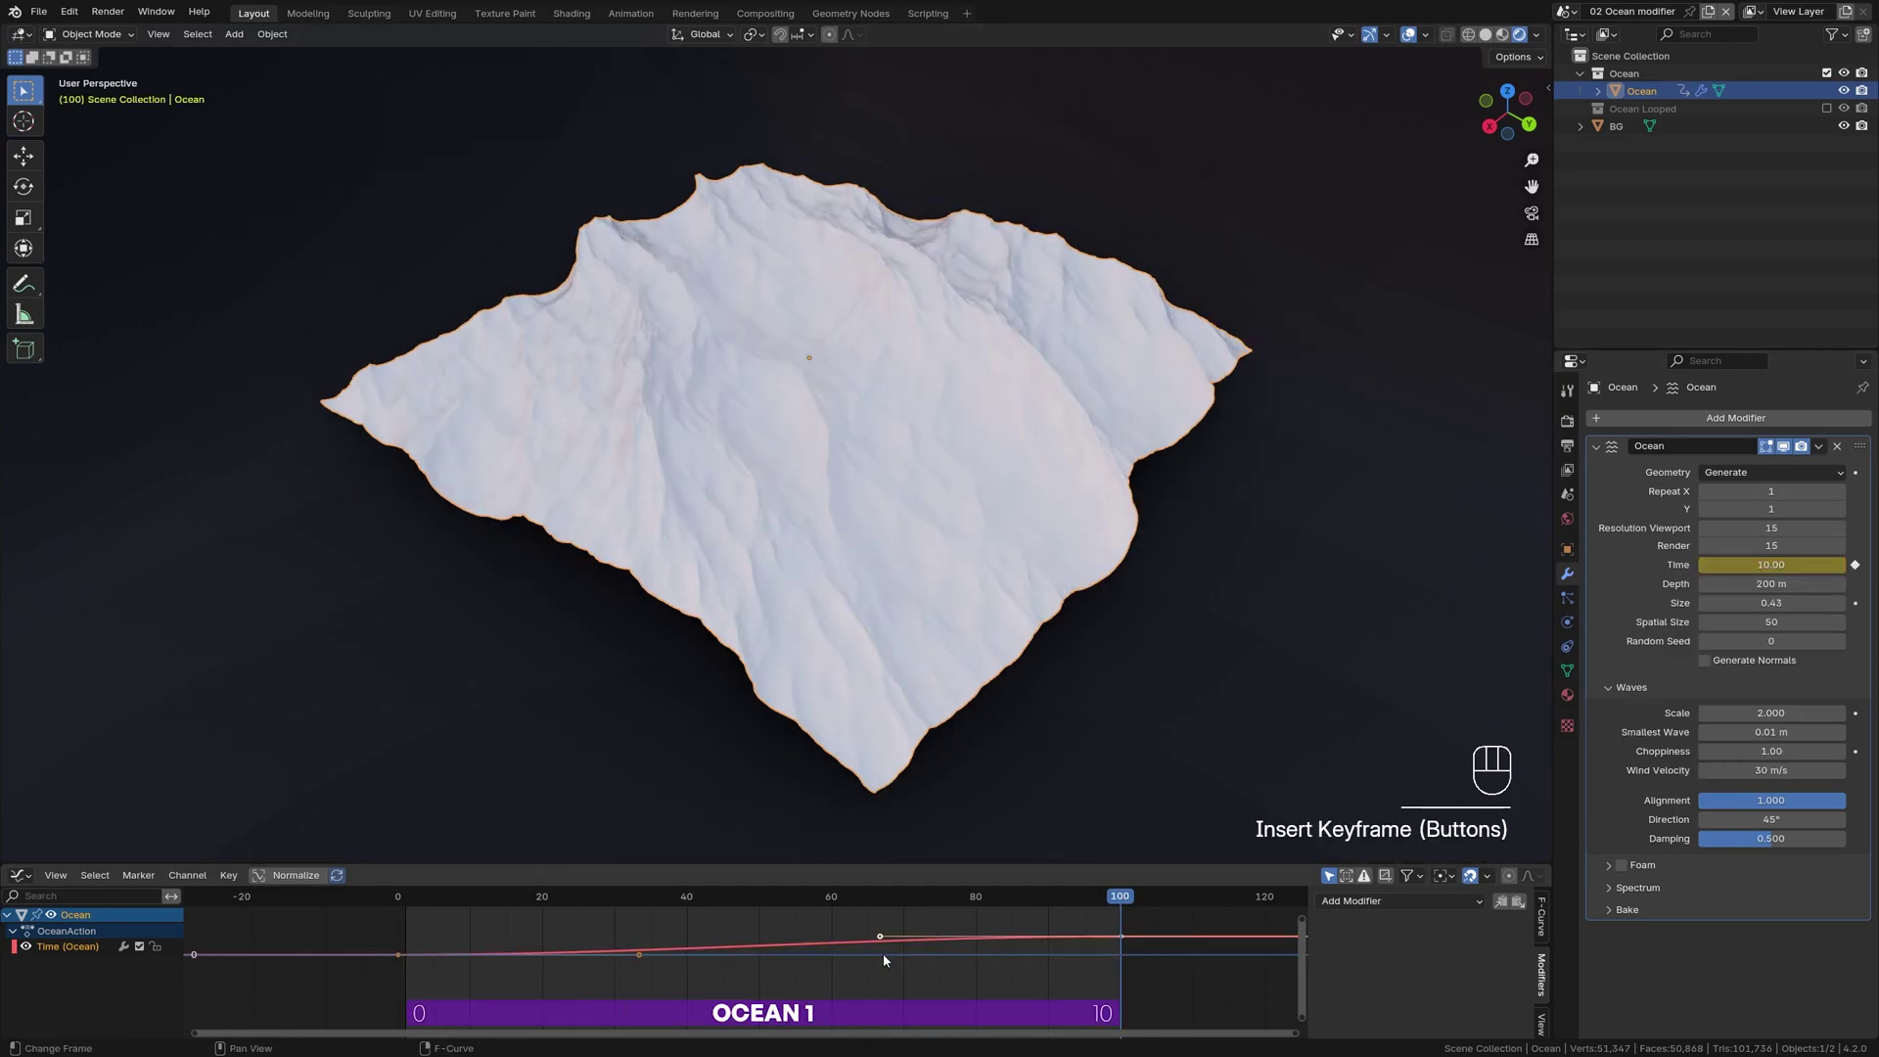
pyautogui.press('t')
pyautogui.click(543, 951)
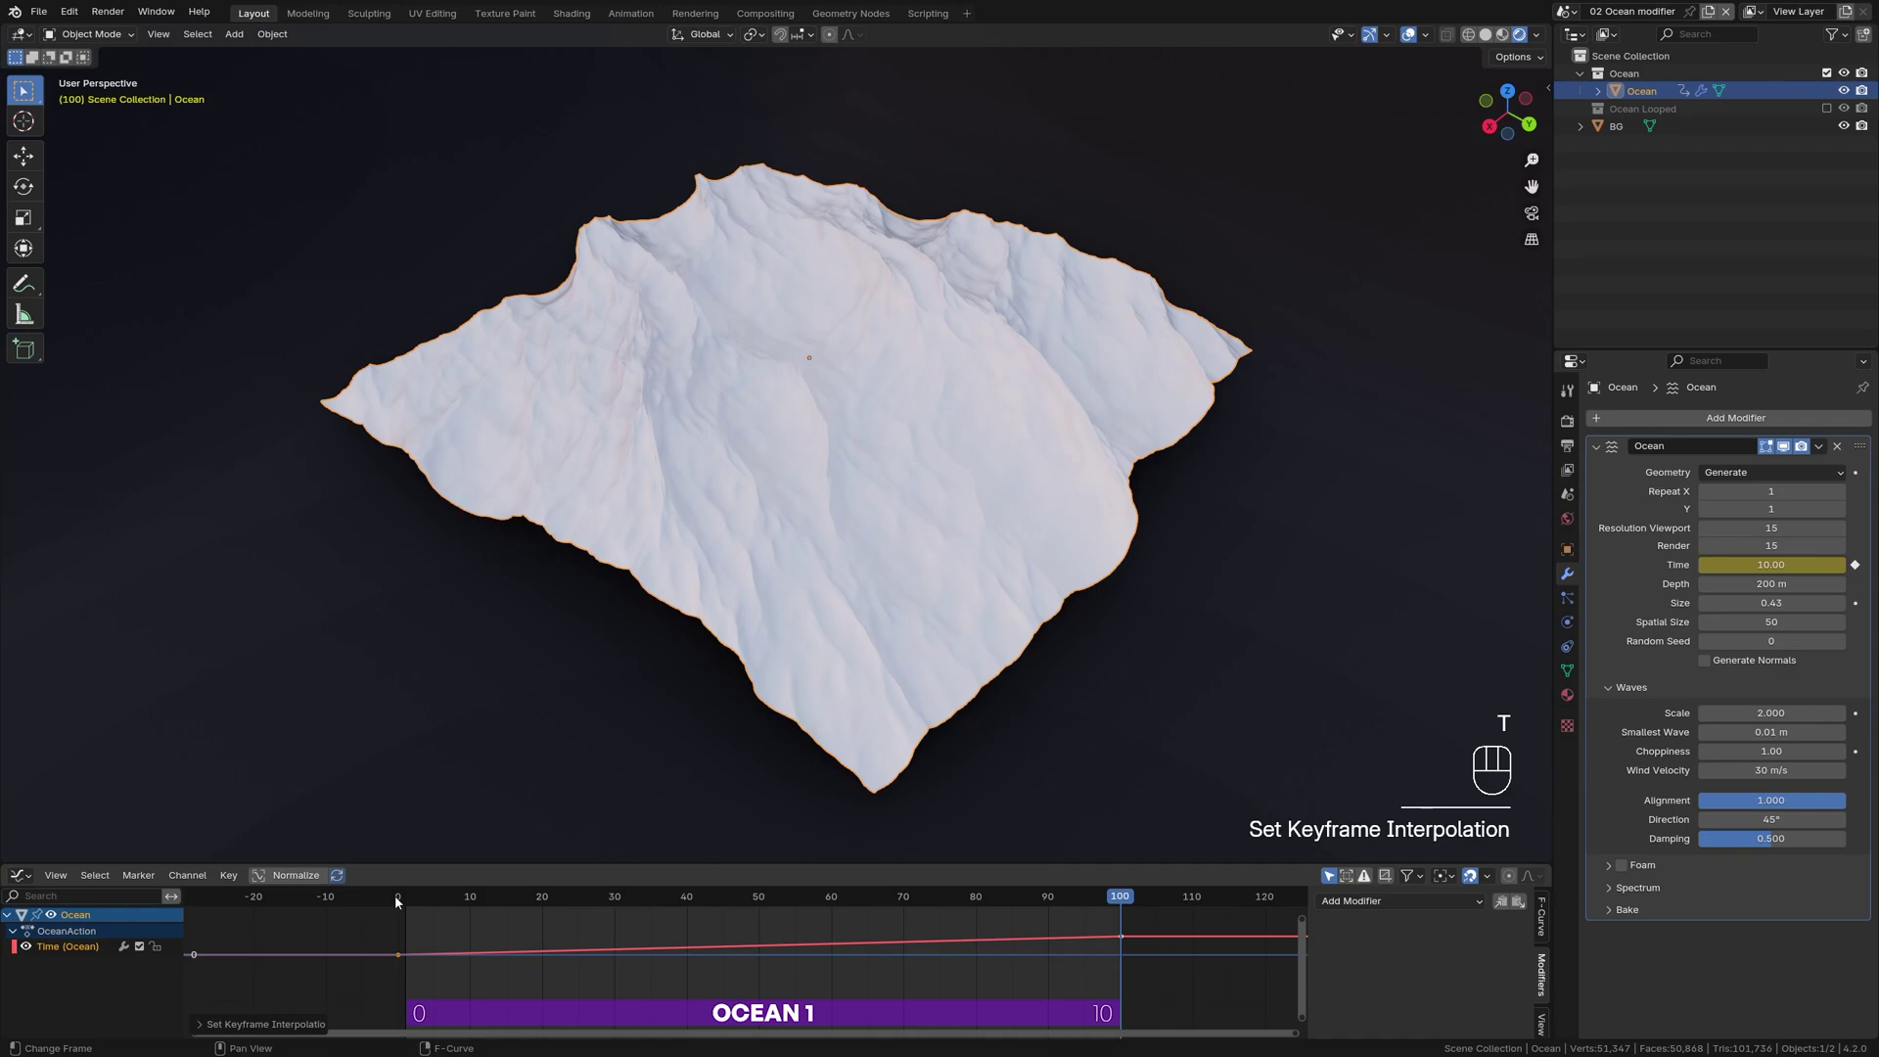
pyautogui.press('space')
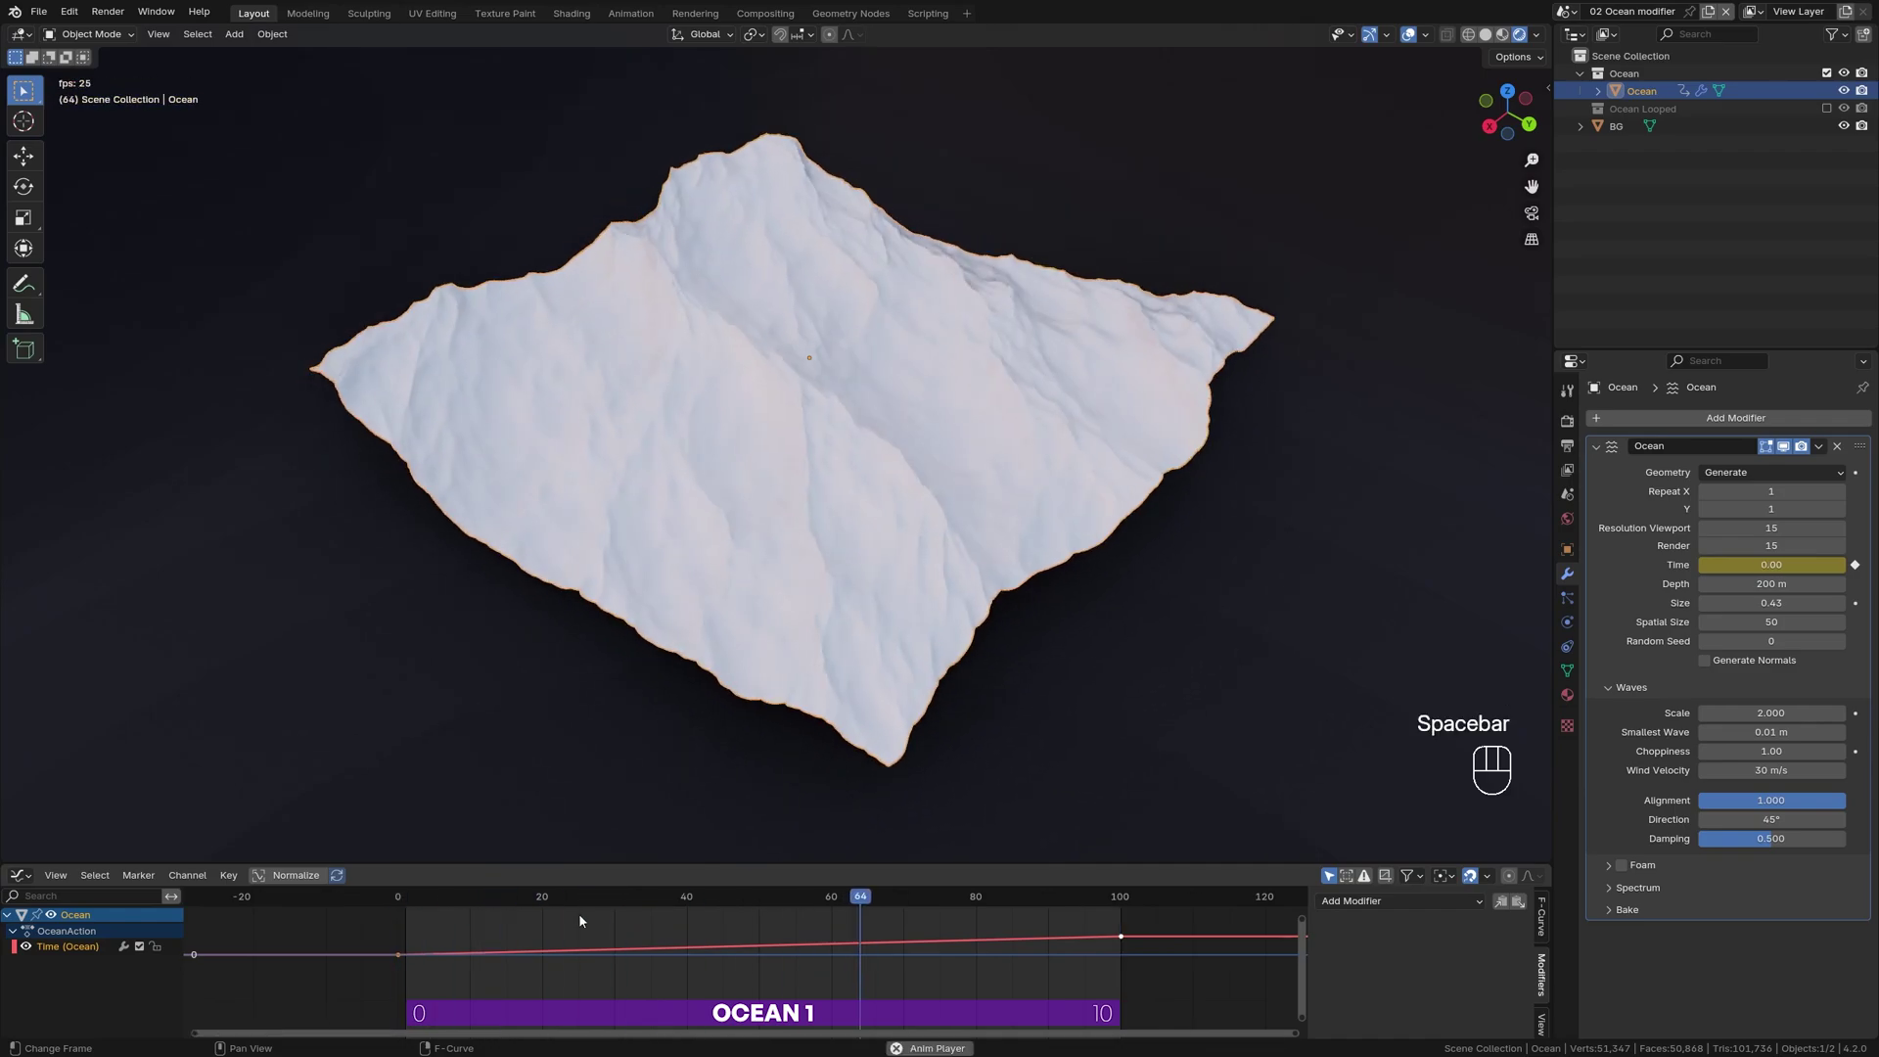
# Step: Duplicate the Ocean modifier and keyframe the copy's Time at 10 on frame 0
pyautogui.click(1818, 447)
pyautogui.click(1749, 483)
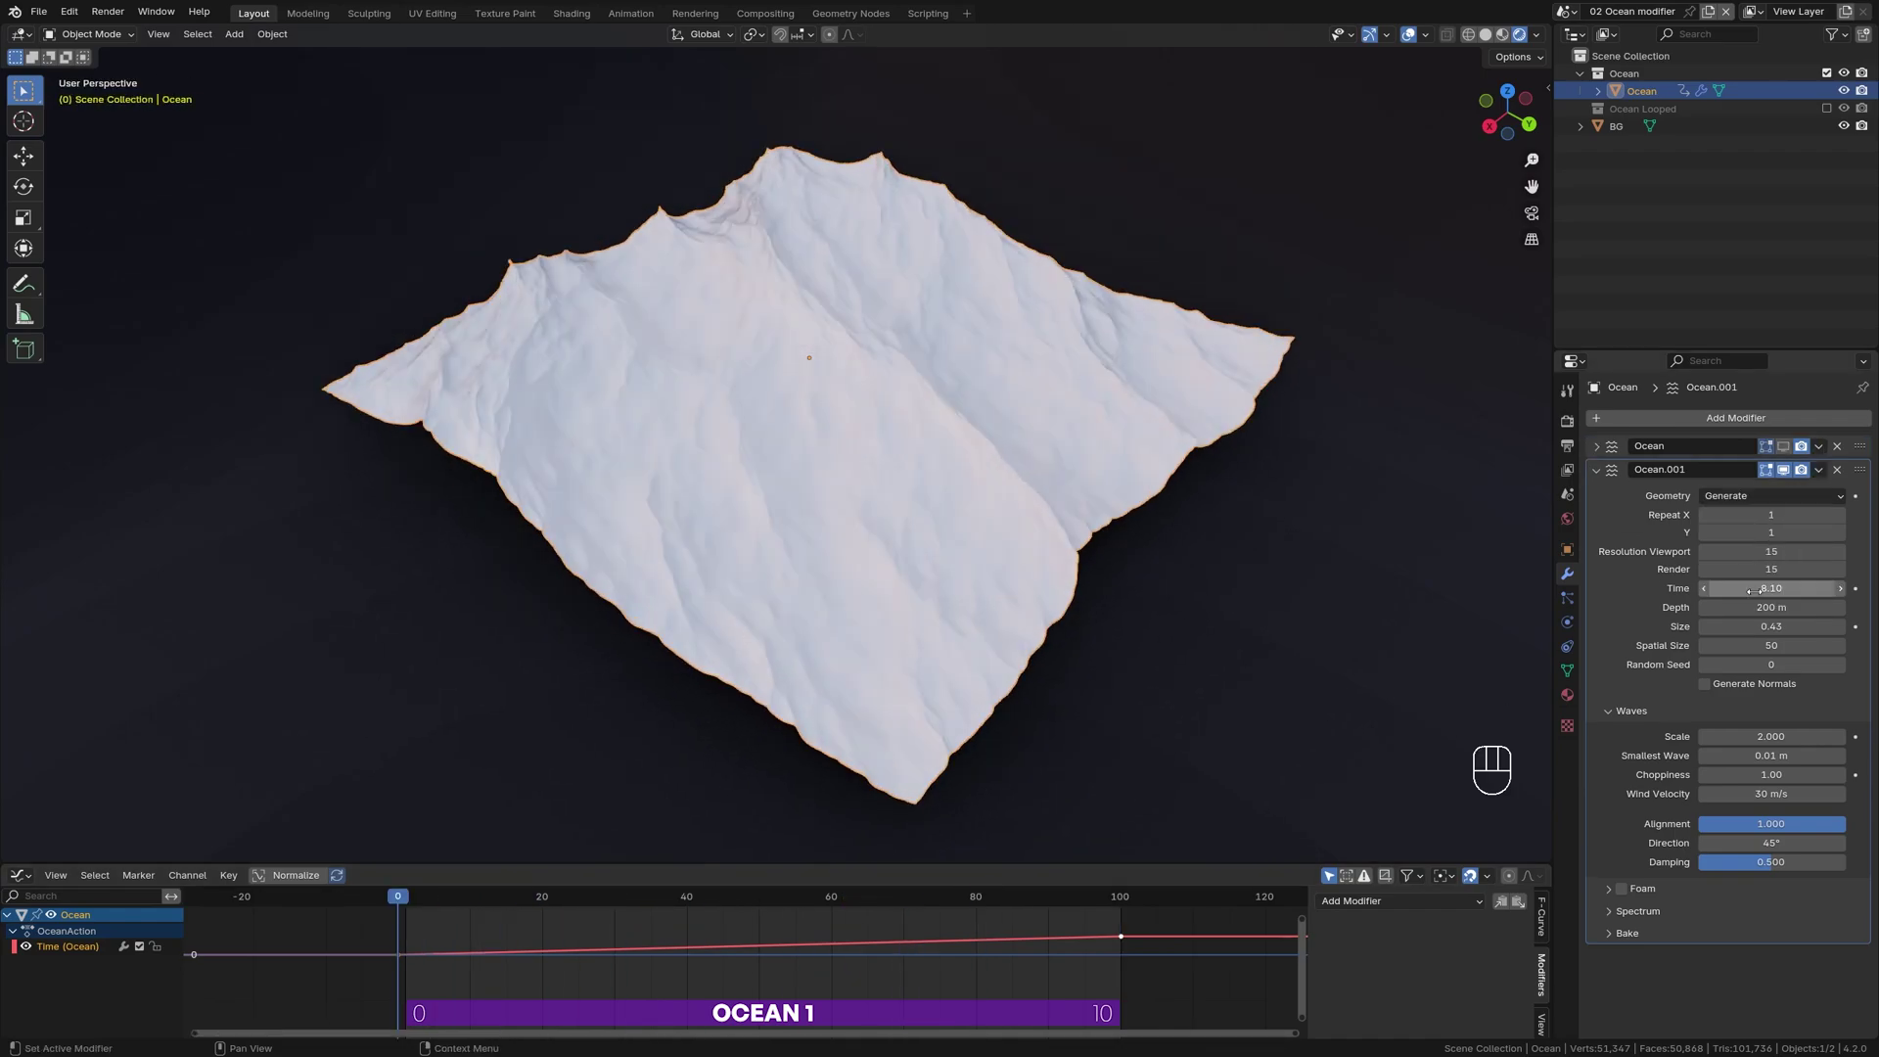
pyautogui.press('Return')
pyautogui.rightClick(1755, 591)
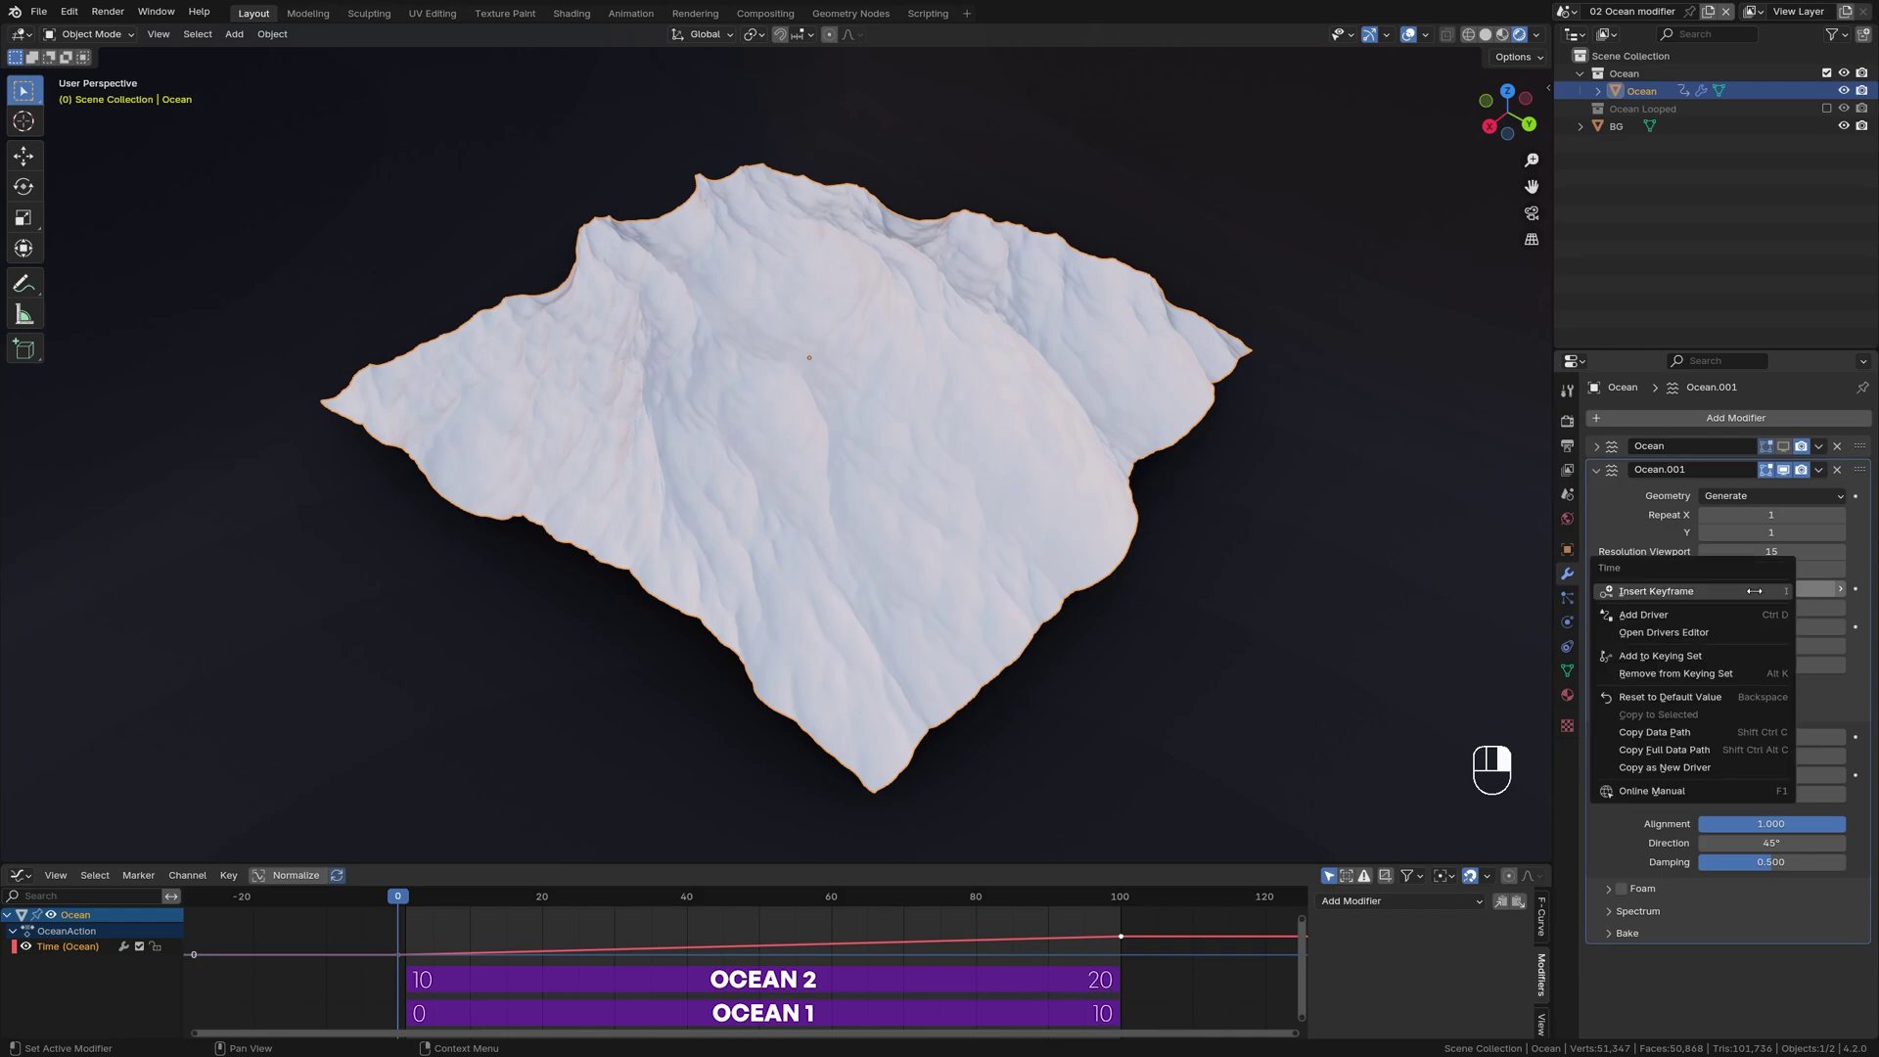
pyautogui.click(1749, 591)
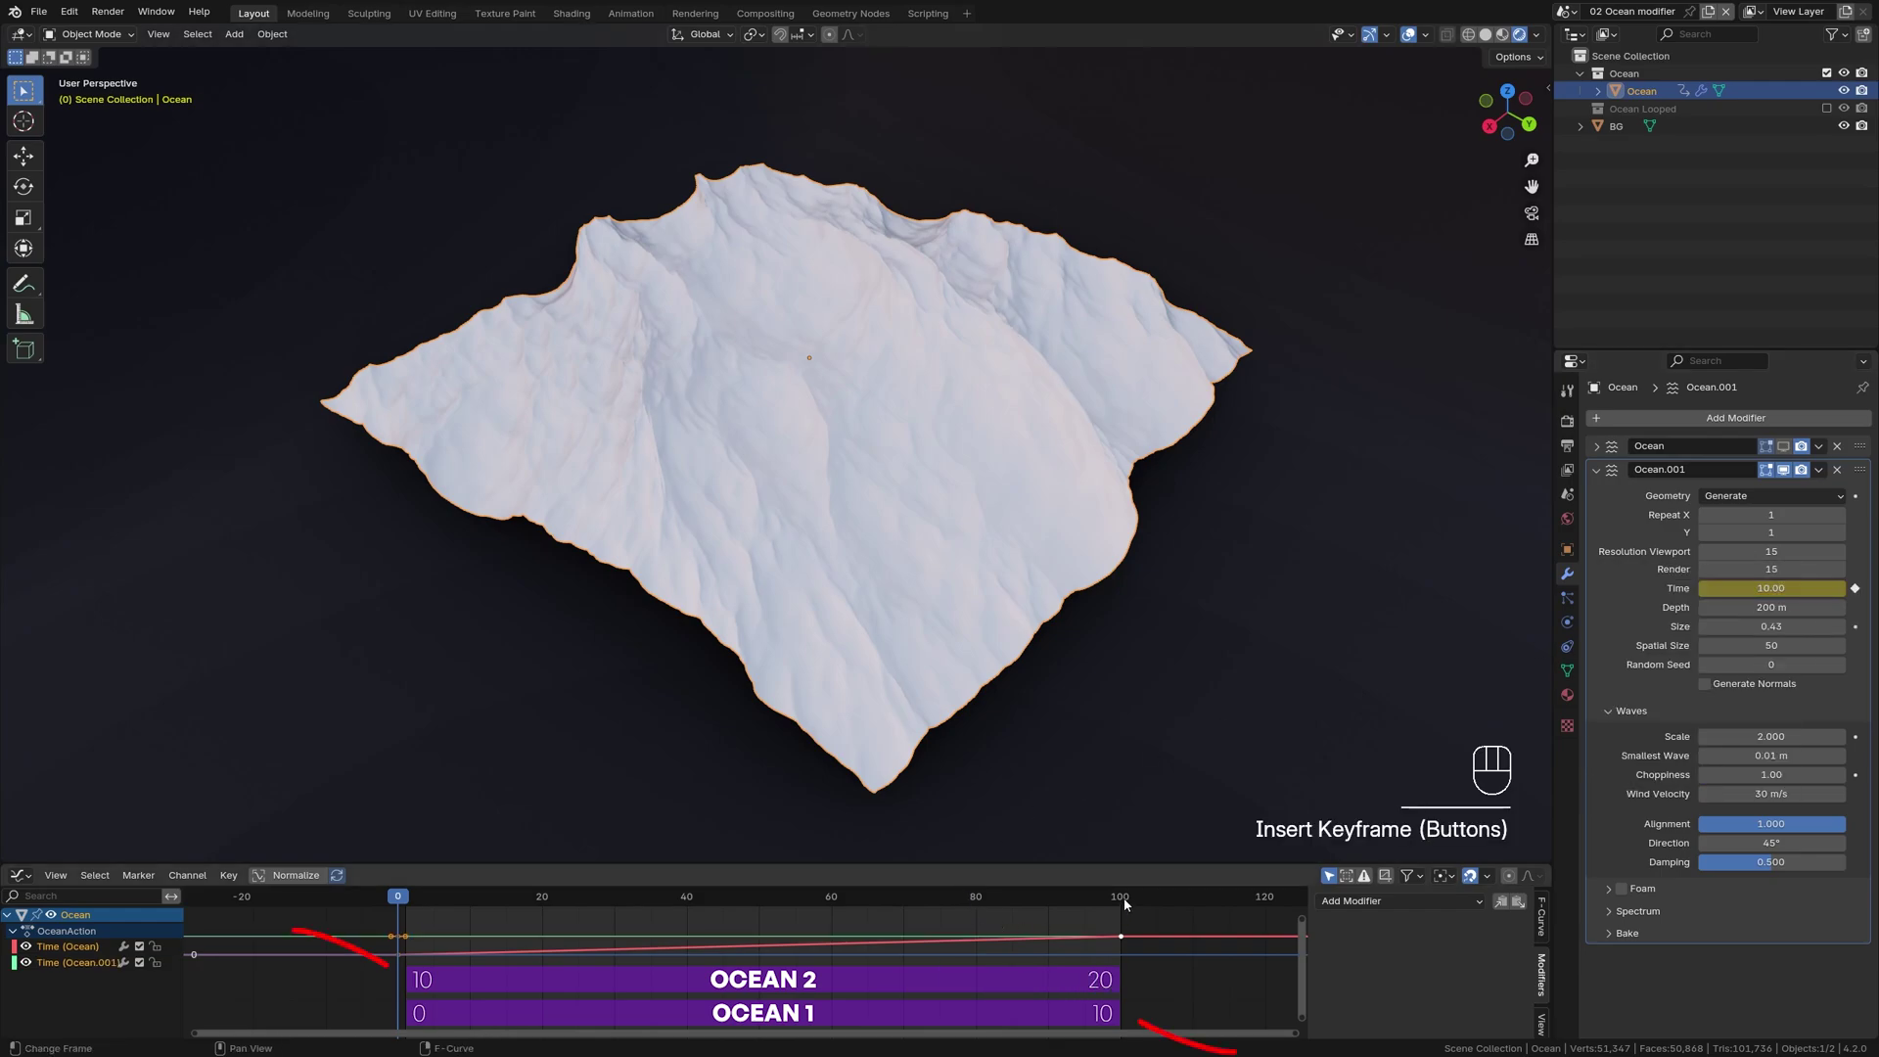
# Step: Keyframe the second Ocean modifier's Time at 20 on frame 100 and set the keyframe interpolation to linear
pyautogui.write('20')
pyautogui.press('Return')
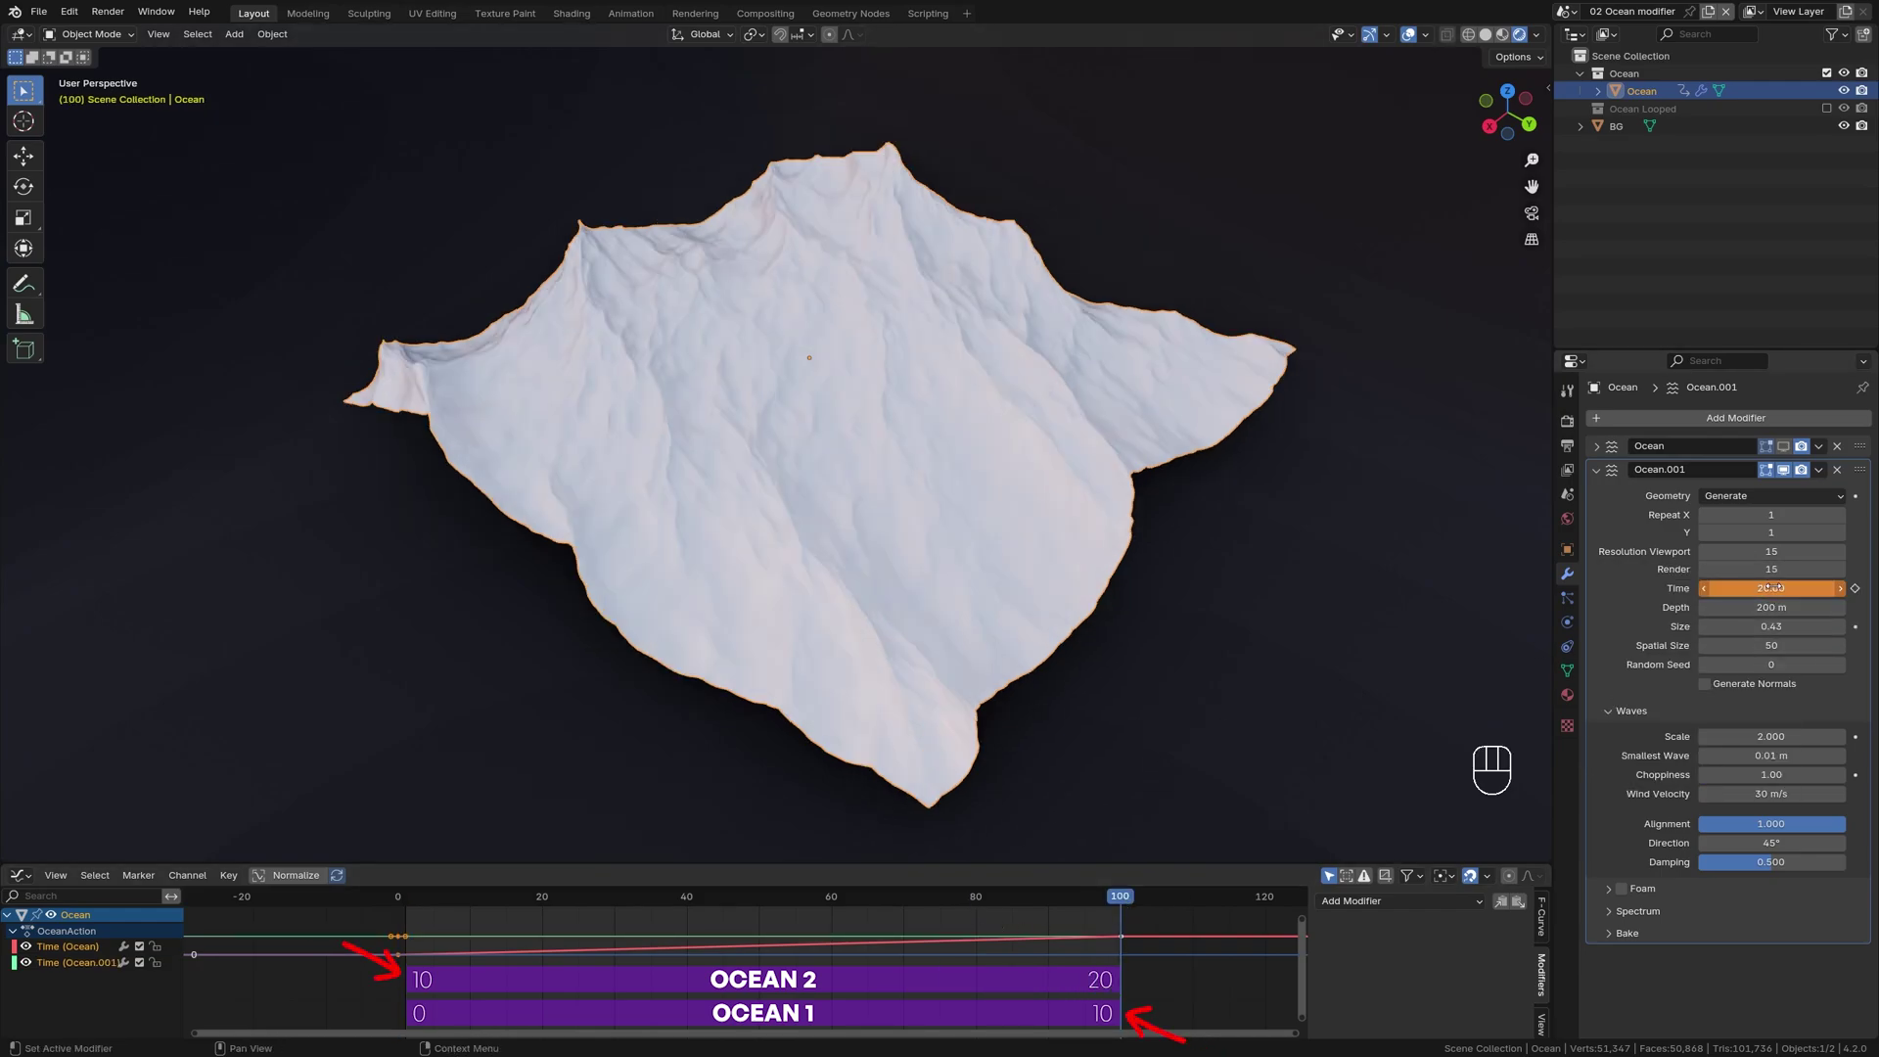
pyautogui.rightClick(1772, 586)
pyautogui.click(1750, 587)
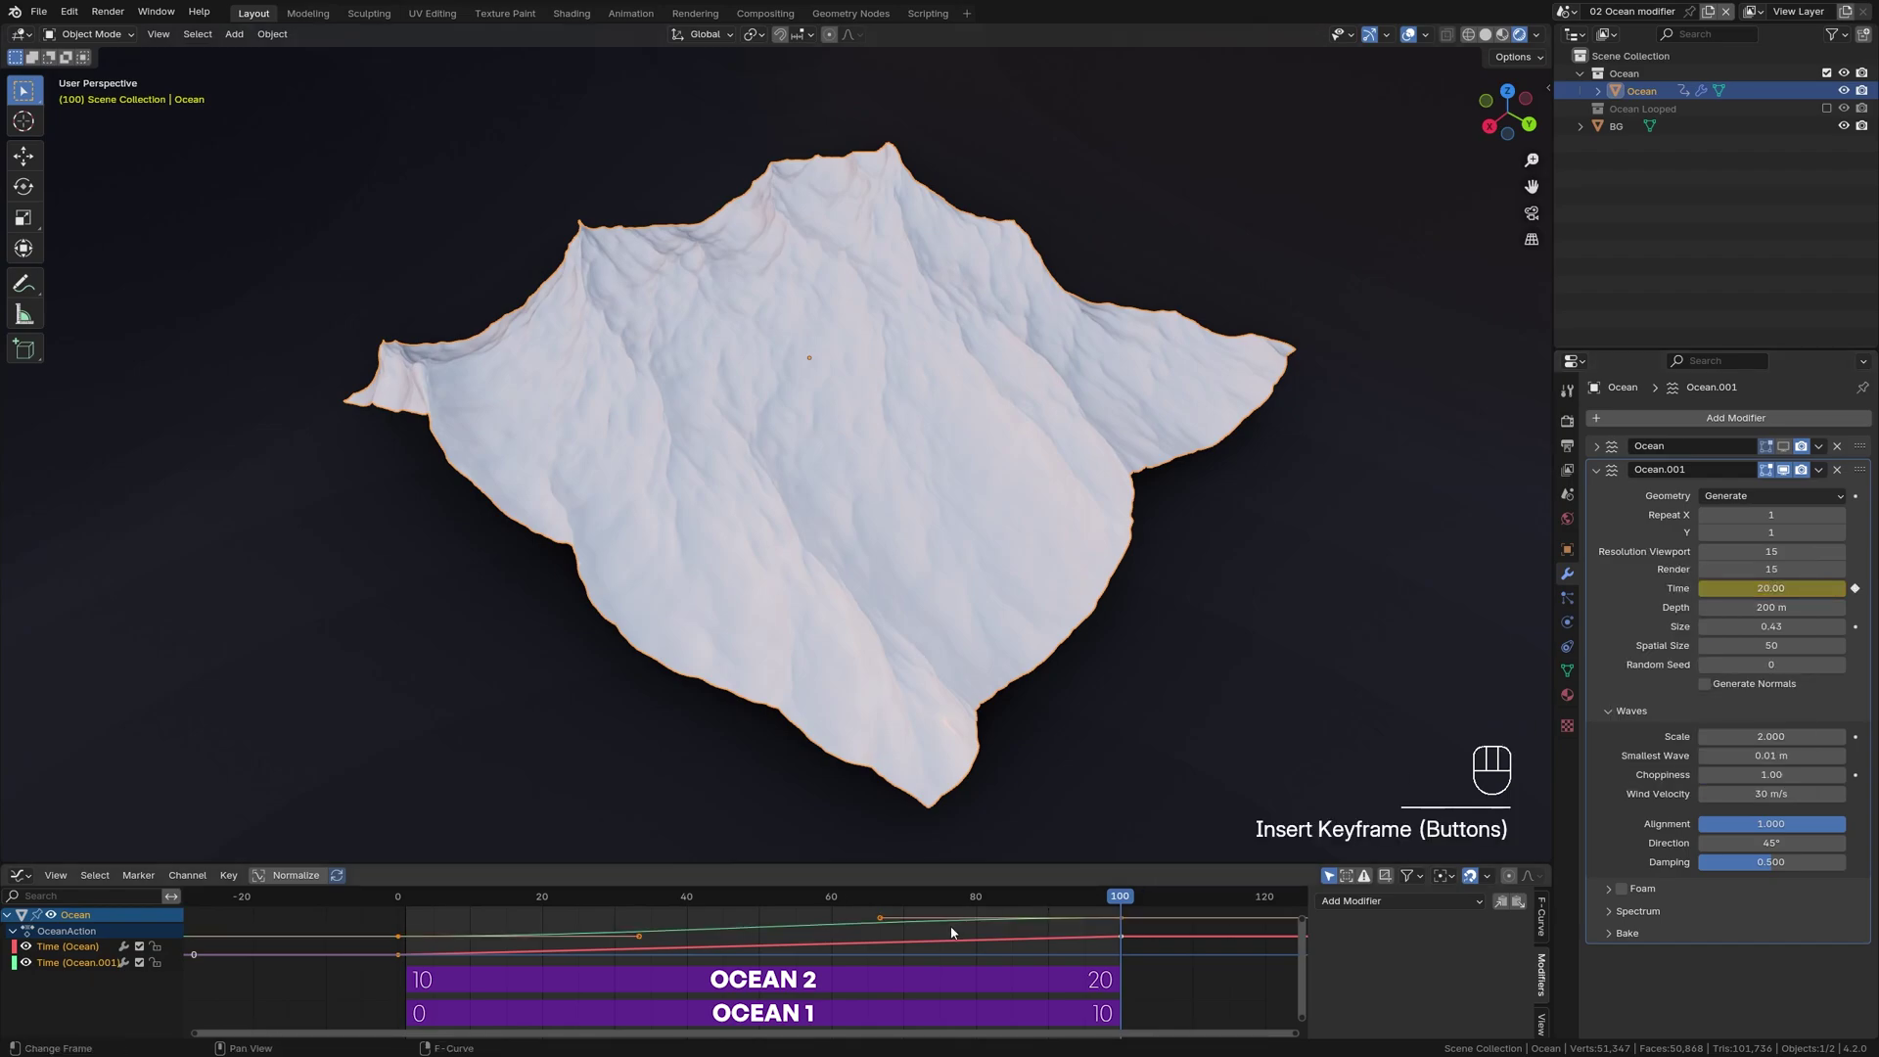
pyautogui.press('a')
pyautogui.press('t')
pyautogui.click(917, 930)
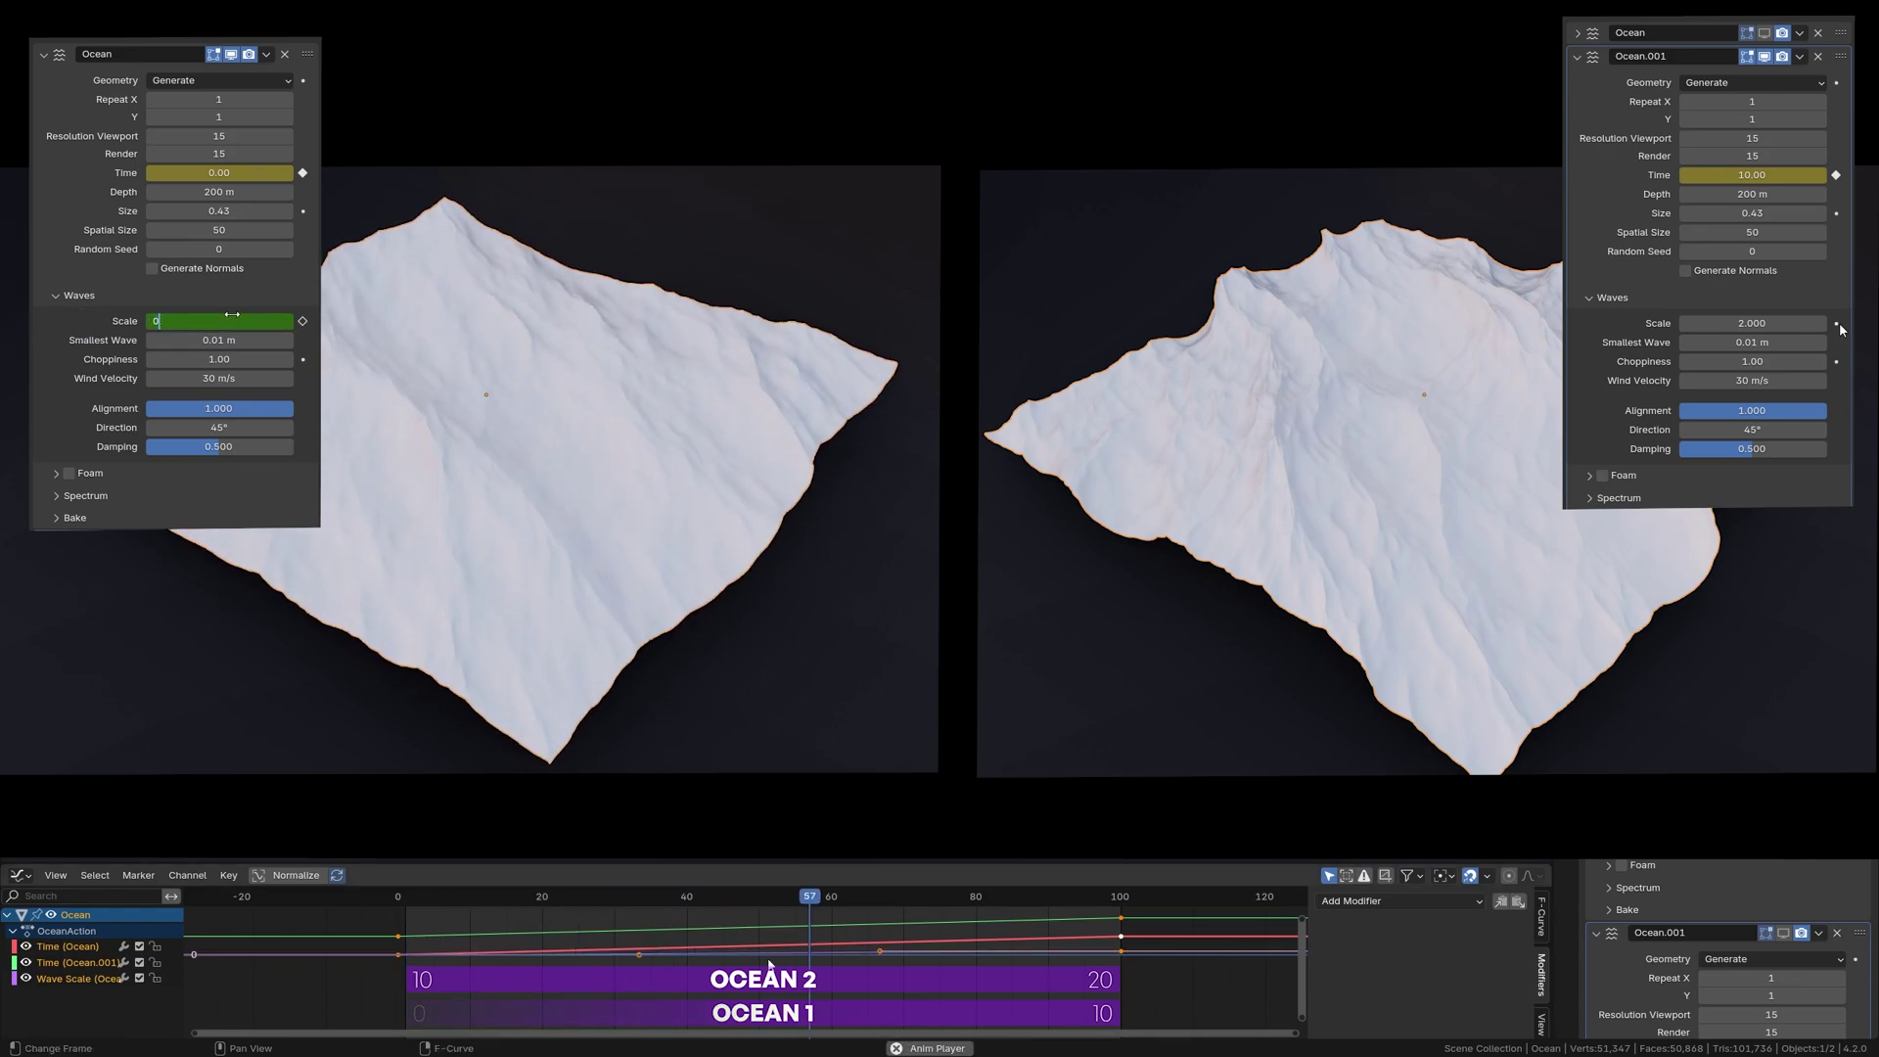
# Step: Keyframe the second Ocean modifier's wave Scale at 2 on frame 0 and 0 on frame 100, and play the animation
pyautogui.click(1837, 323)
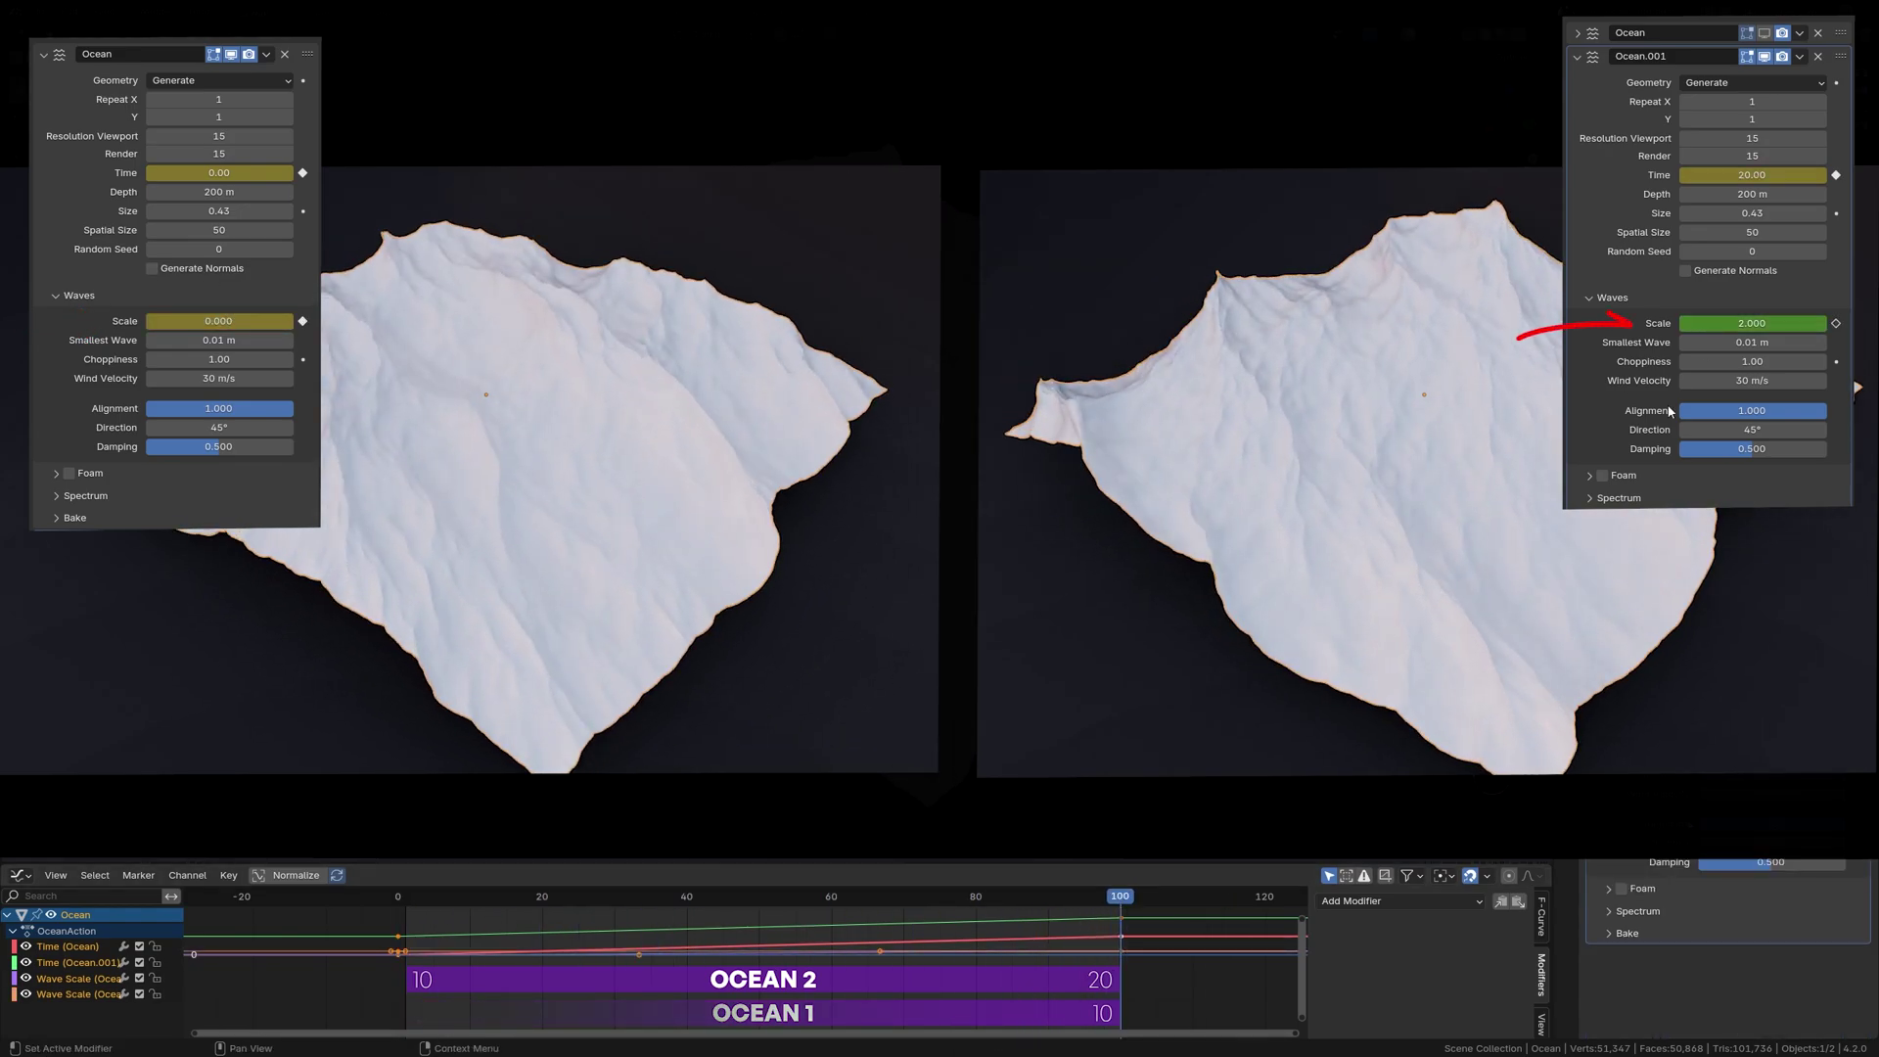
pyautogui.write('0')
pyautogui.press('Return')
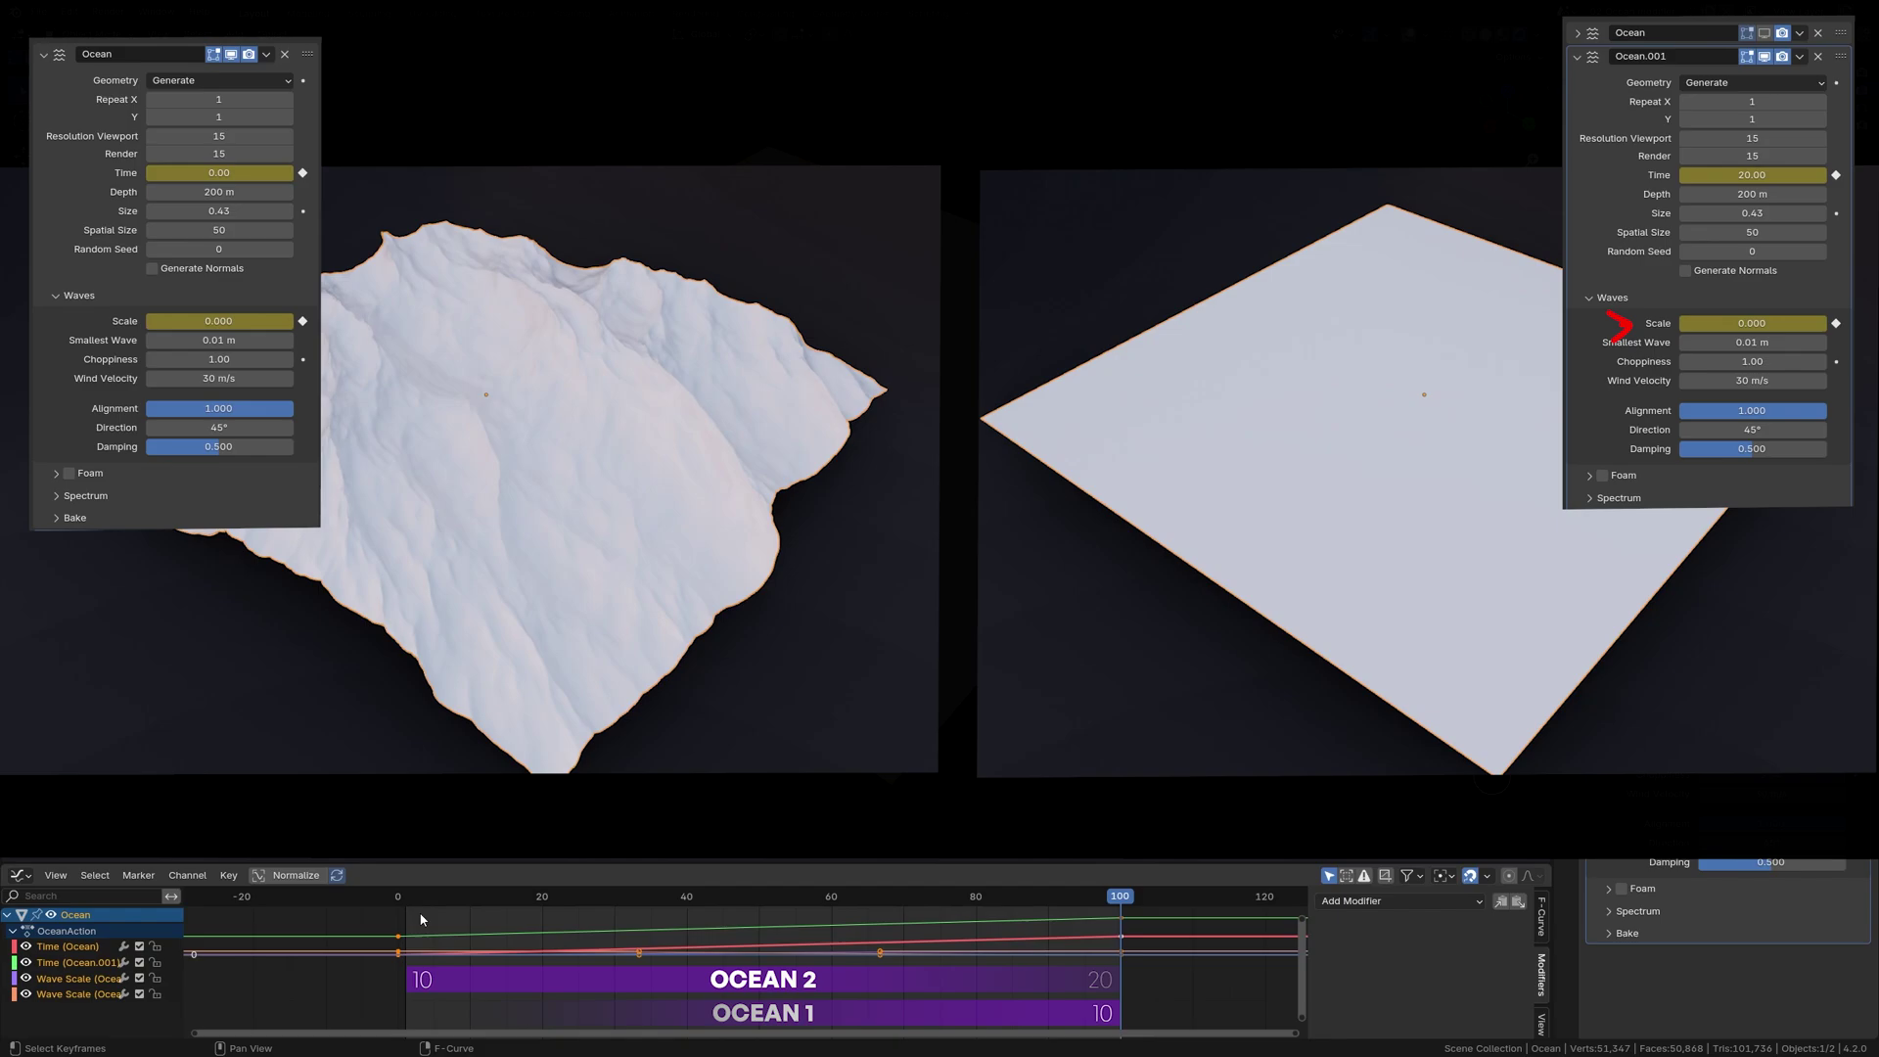
pyautogui.press('space')
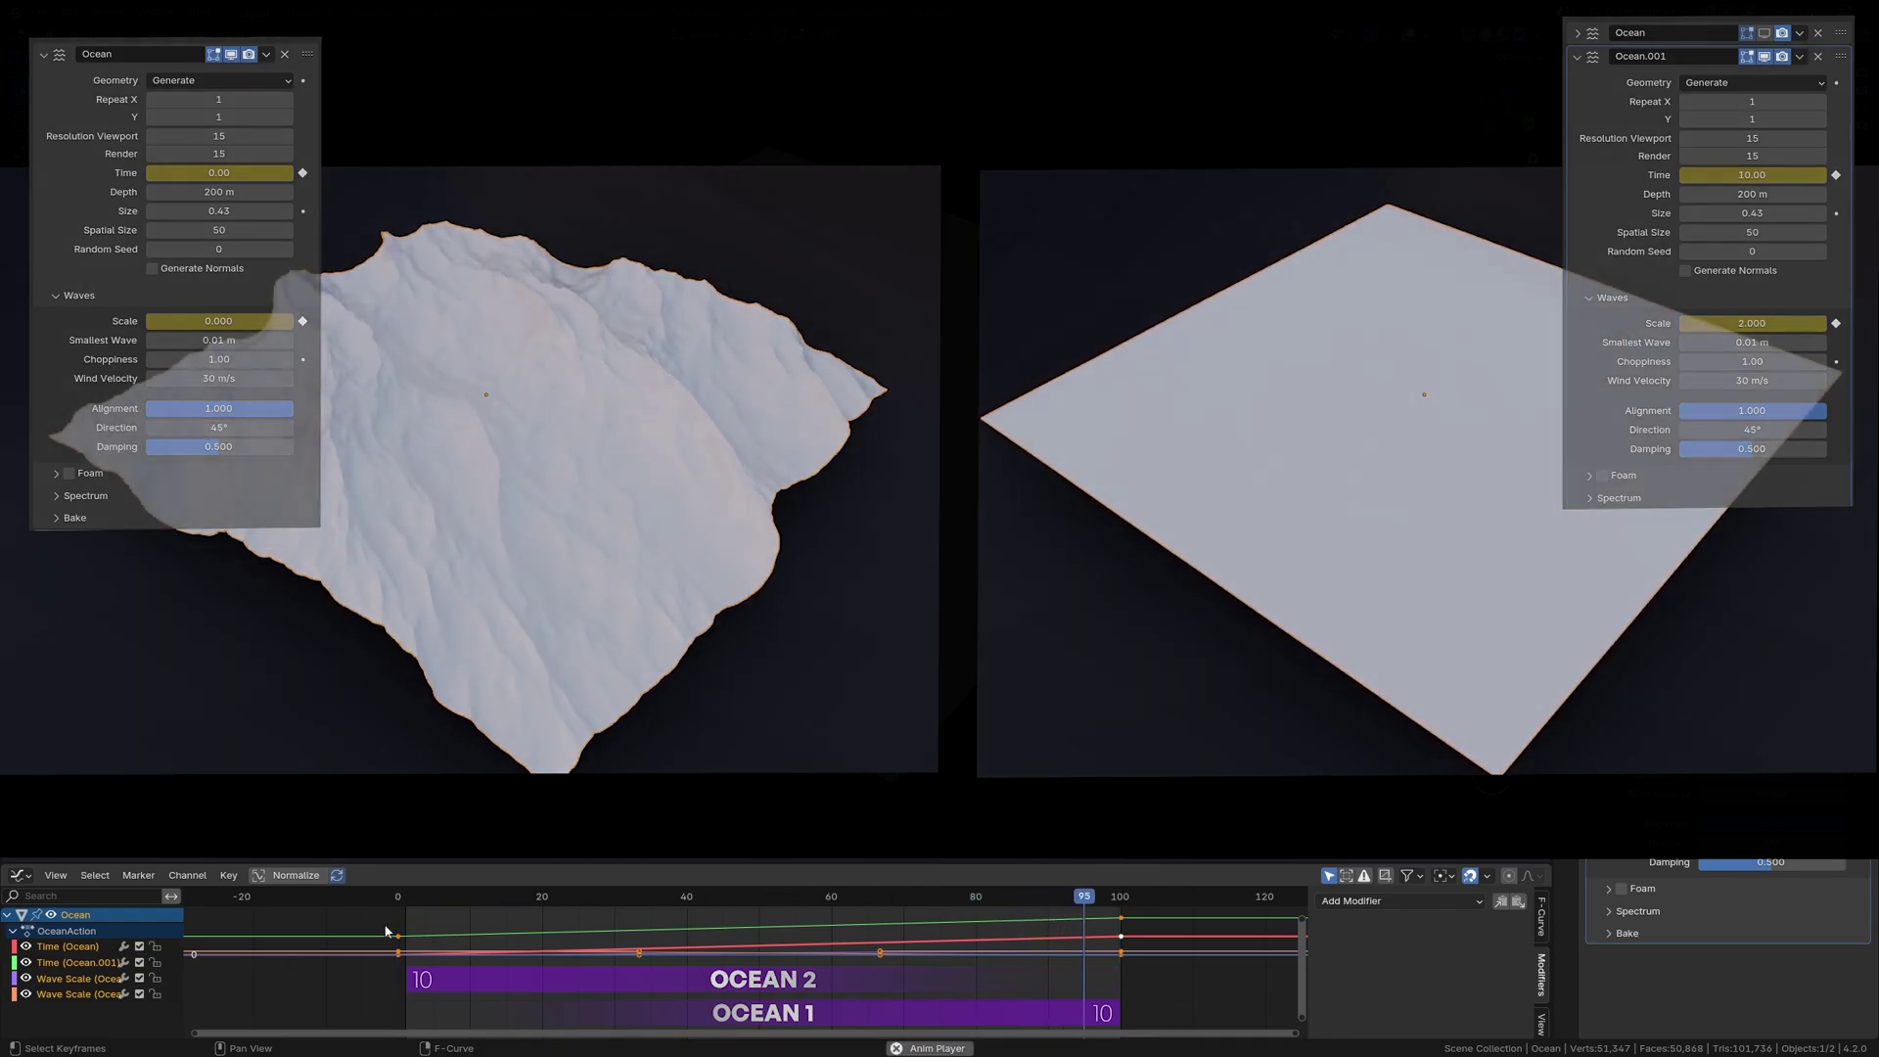
# Step: Set the second Ocean modifier's Geometry to Displace and play the combined ocean animation in a maximized view
pyautogui.press('space')
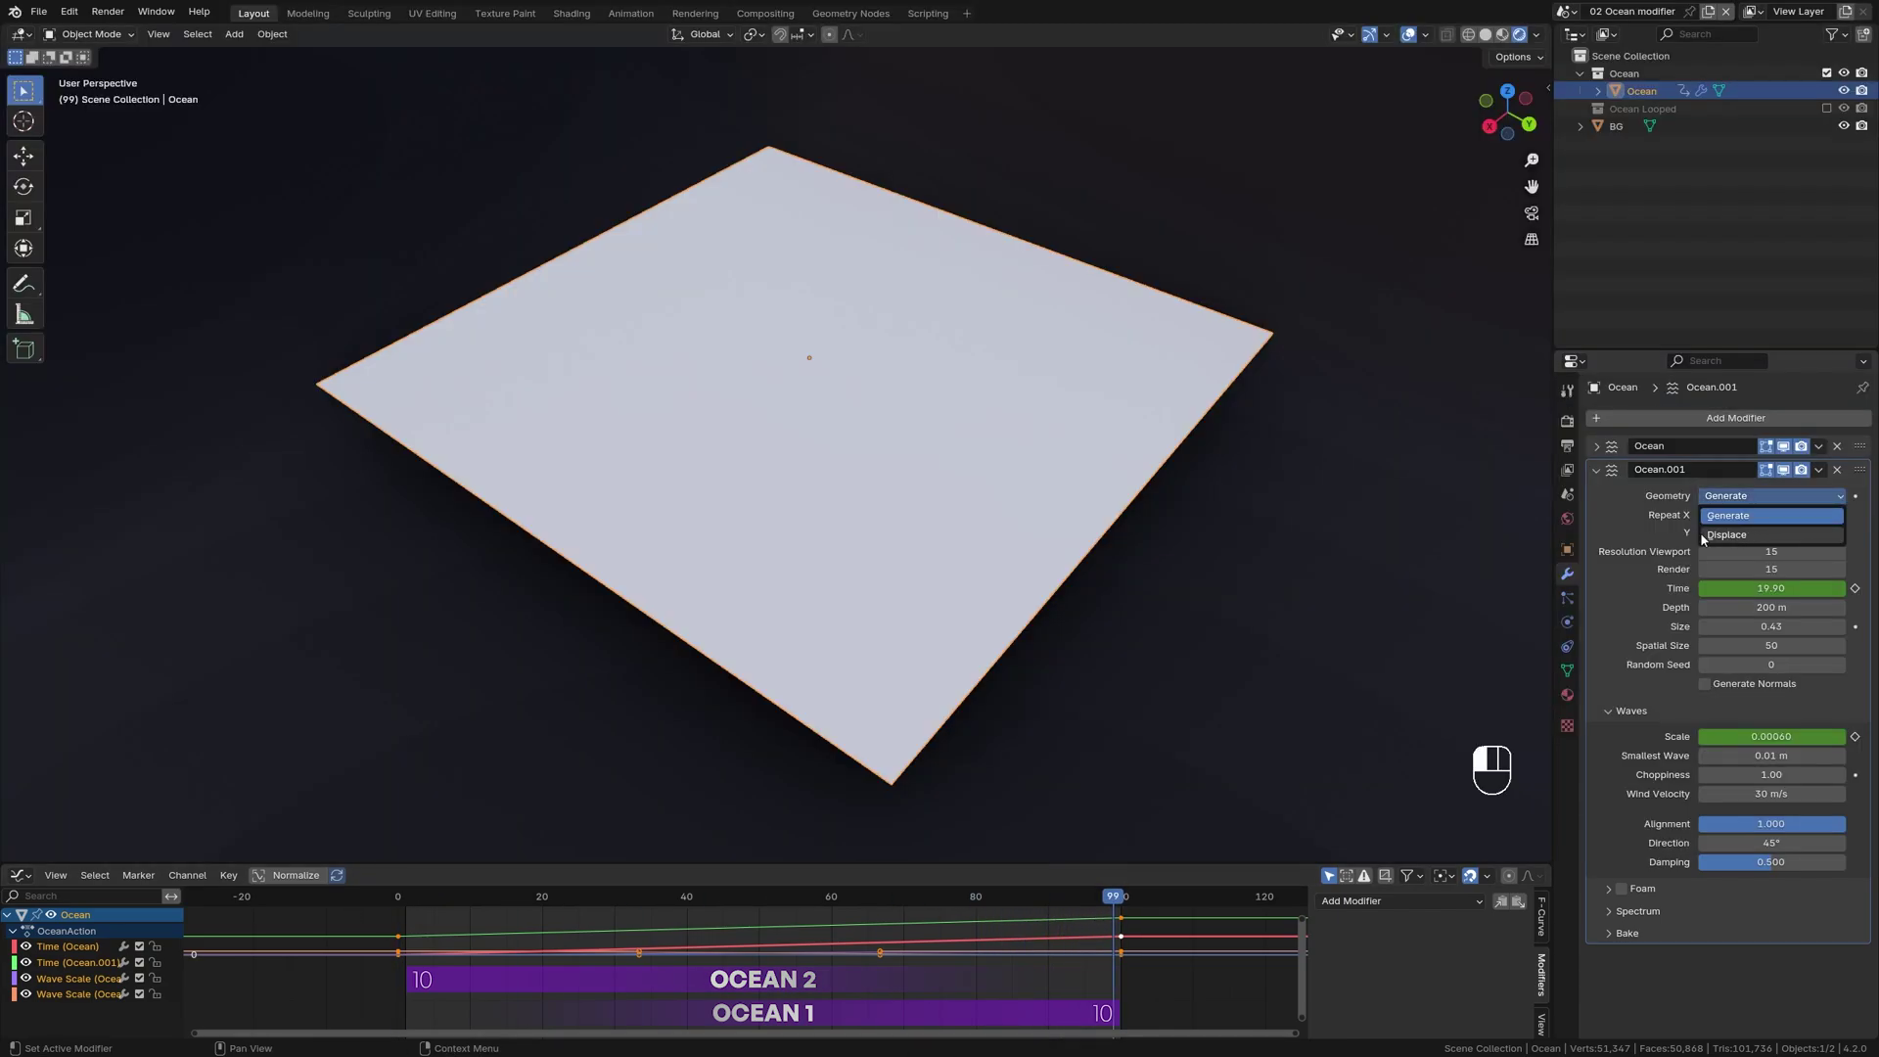
pyautogui.click(1726, 535)
pyautogui.press('space')
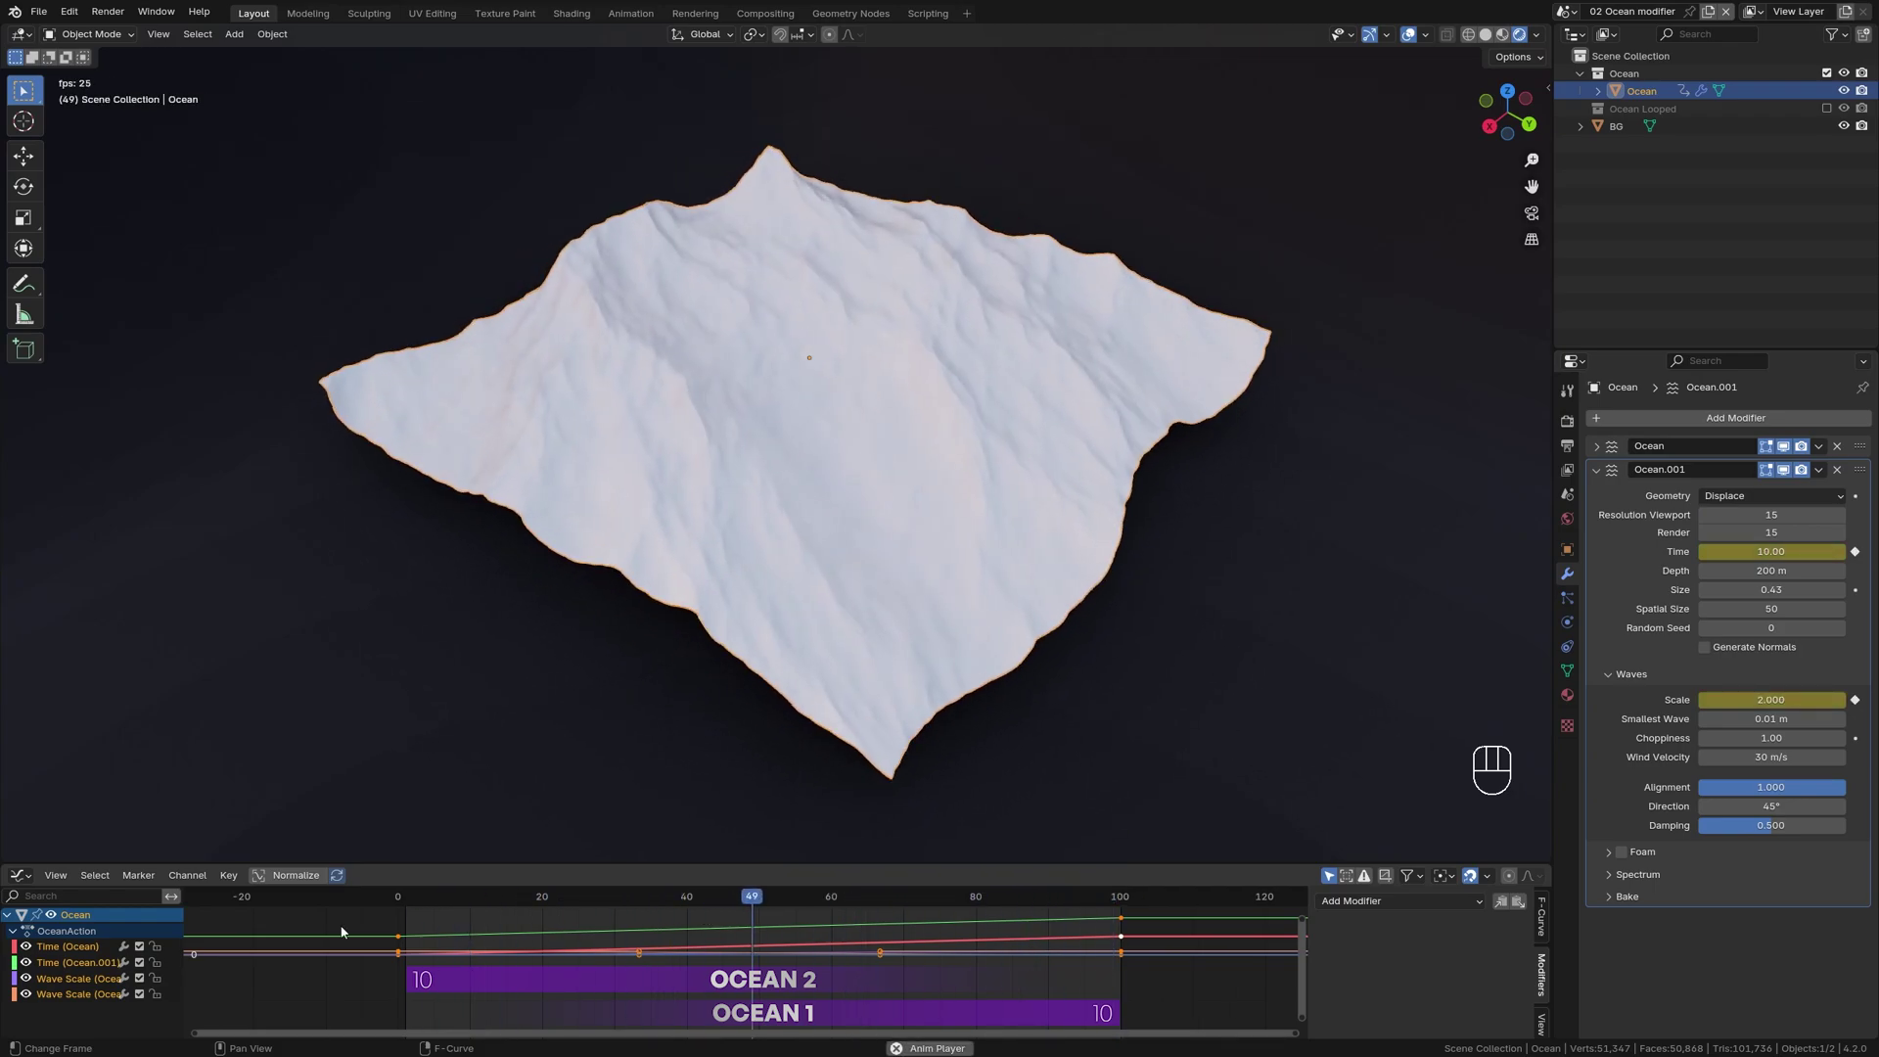
pyautogui.hotkey('ctrl', 'space')
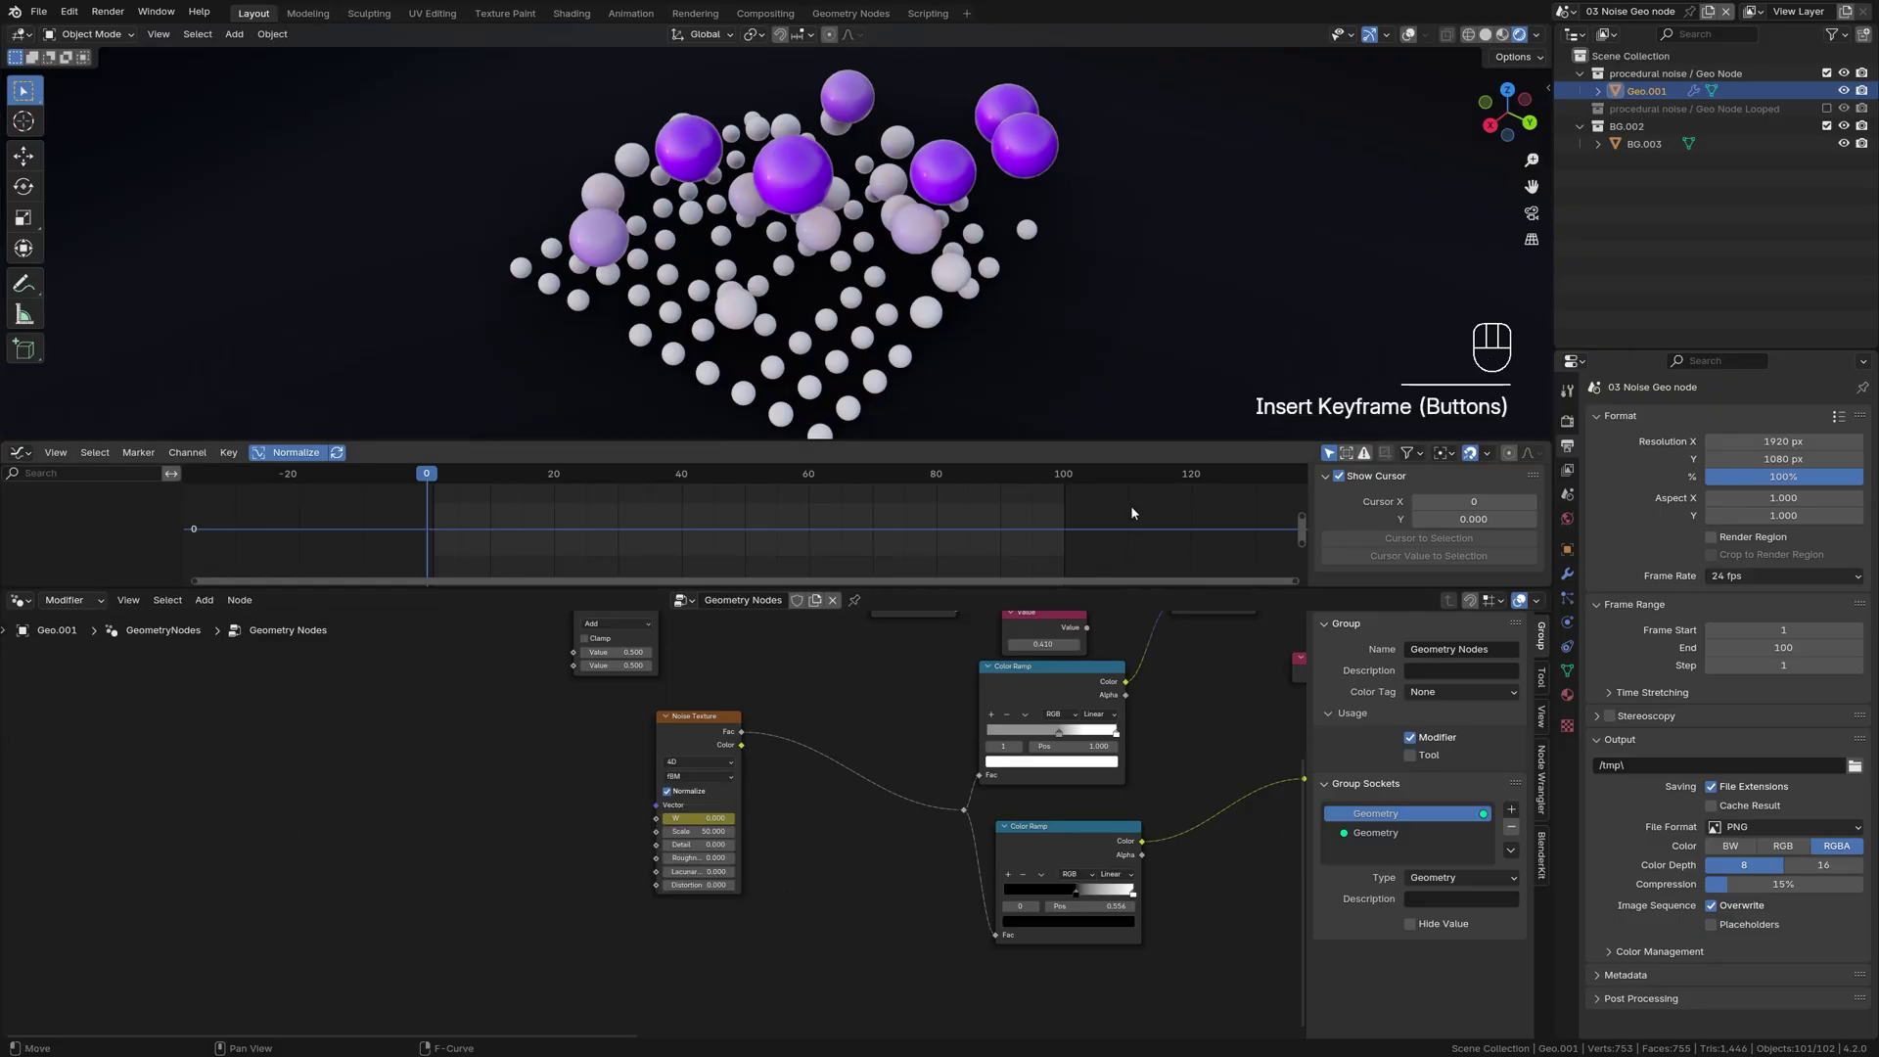
# Step: Keyframe the Noise Texture node's W at 0.1 on frame 100 and set its keyframes to linear interpolation
pyautogui.press('Return')
pyautogui.rightClick(699, 821)
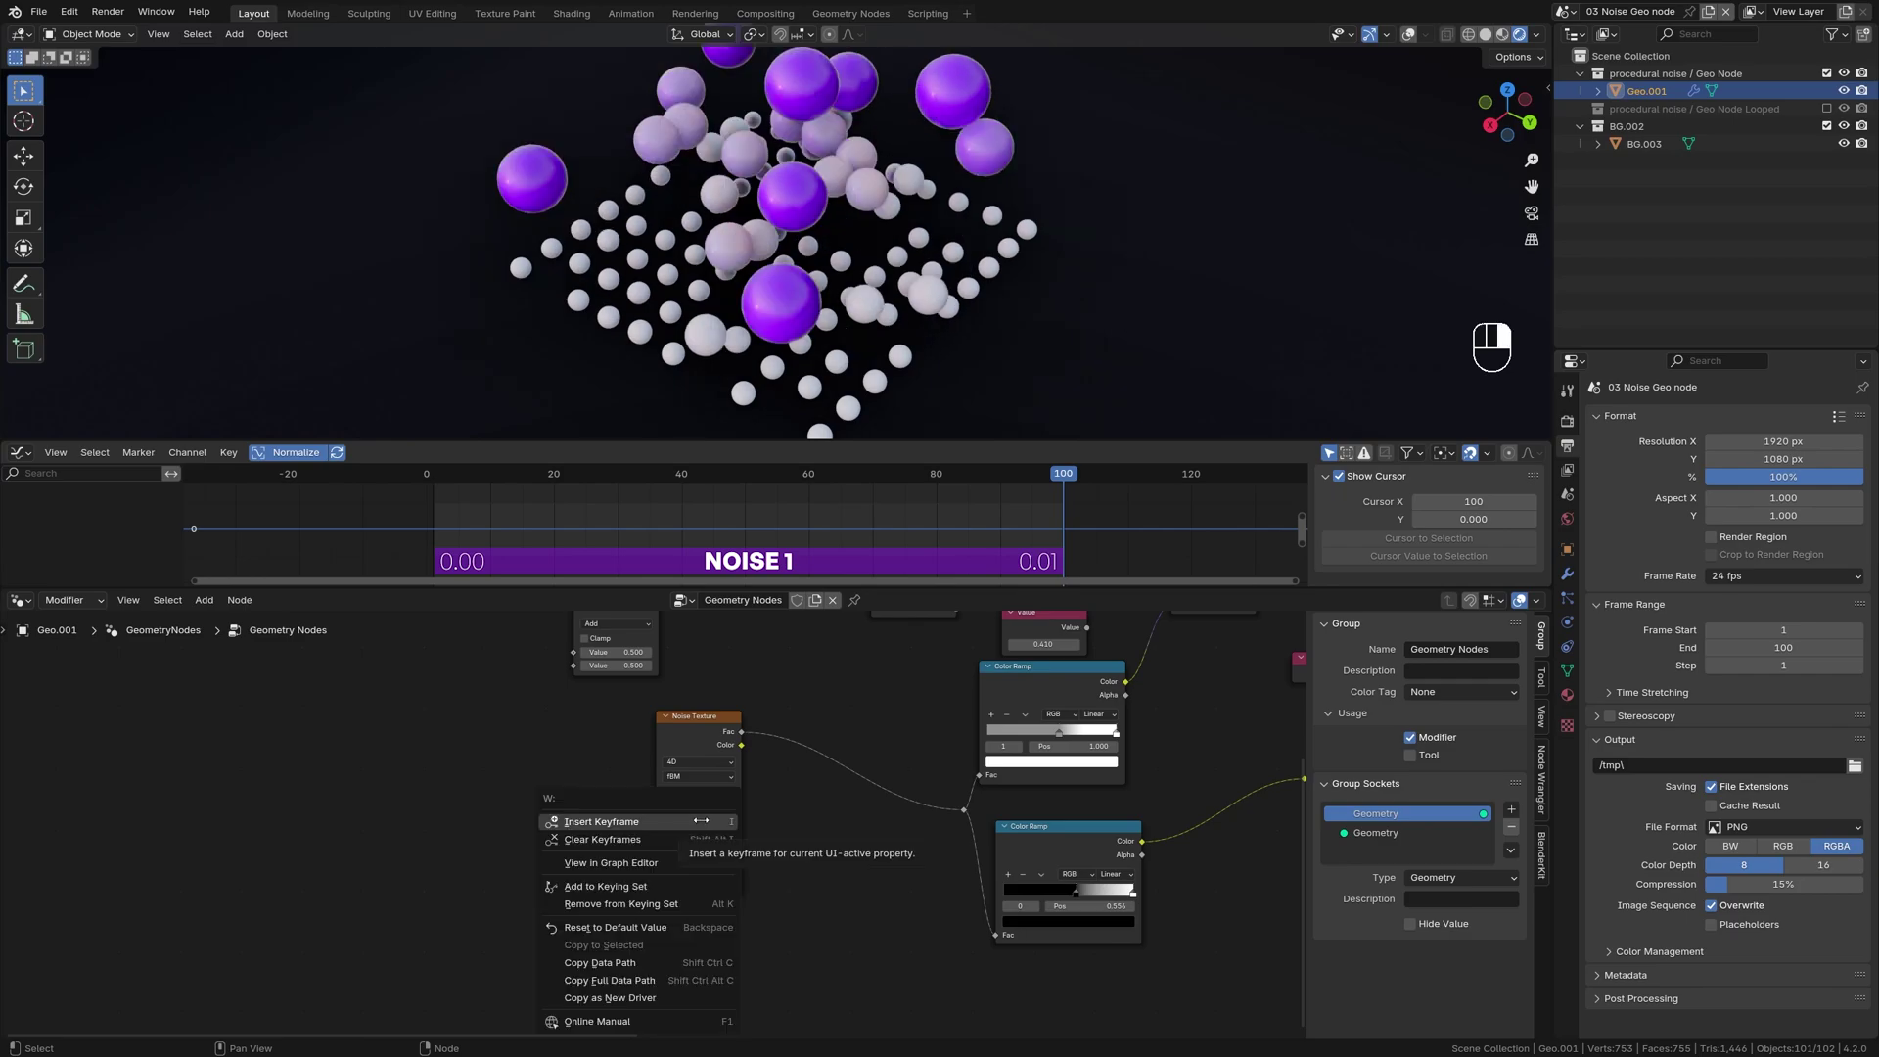
pyautogui.click(700, 821)
pyautogui.rightClick(803, 511)
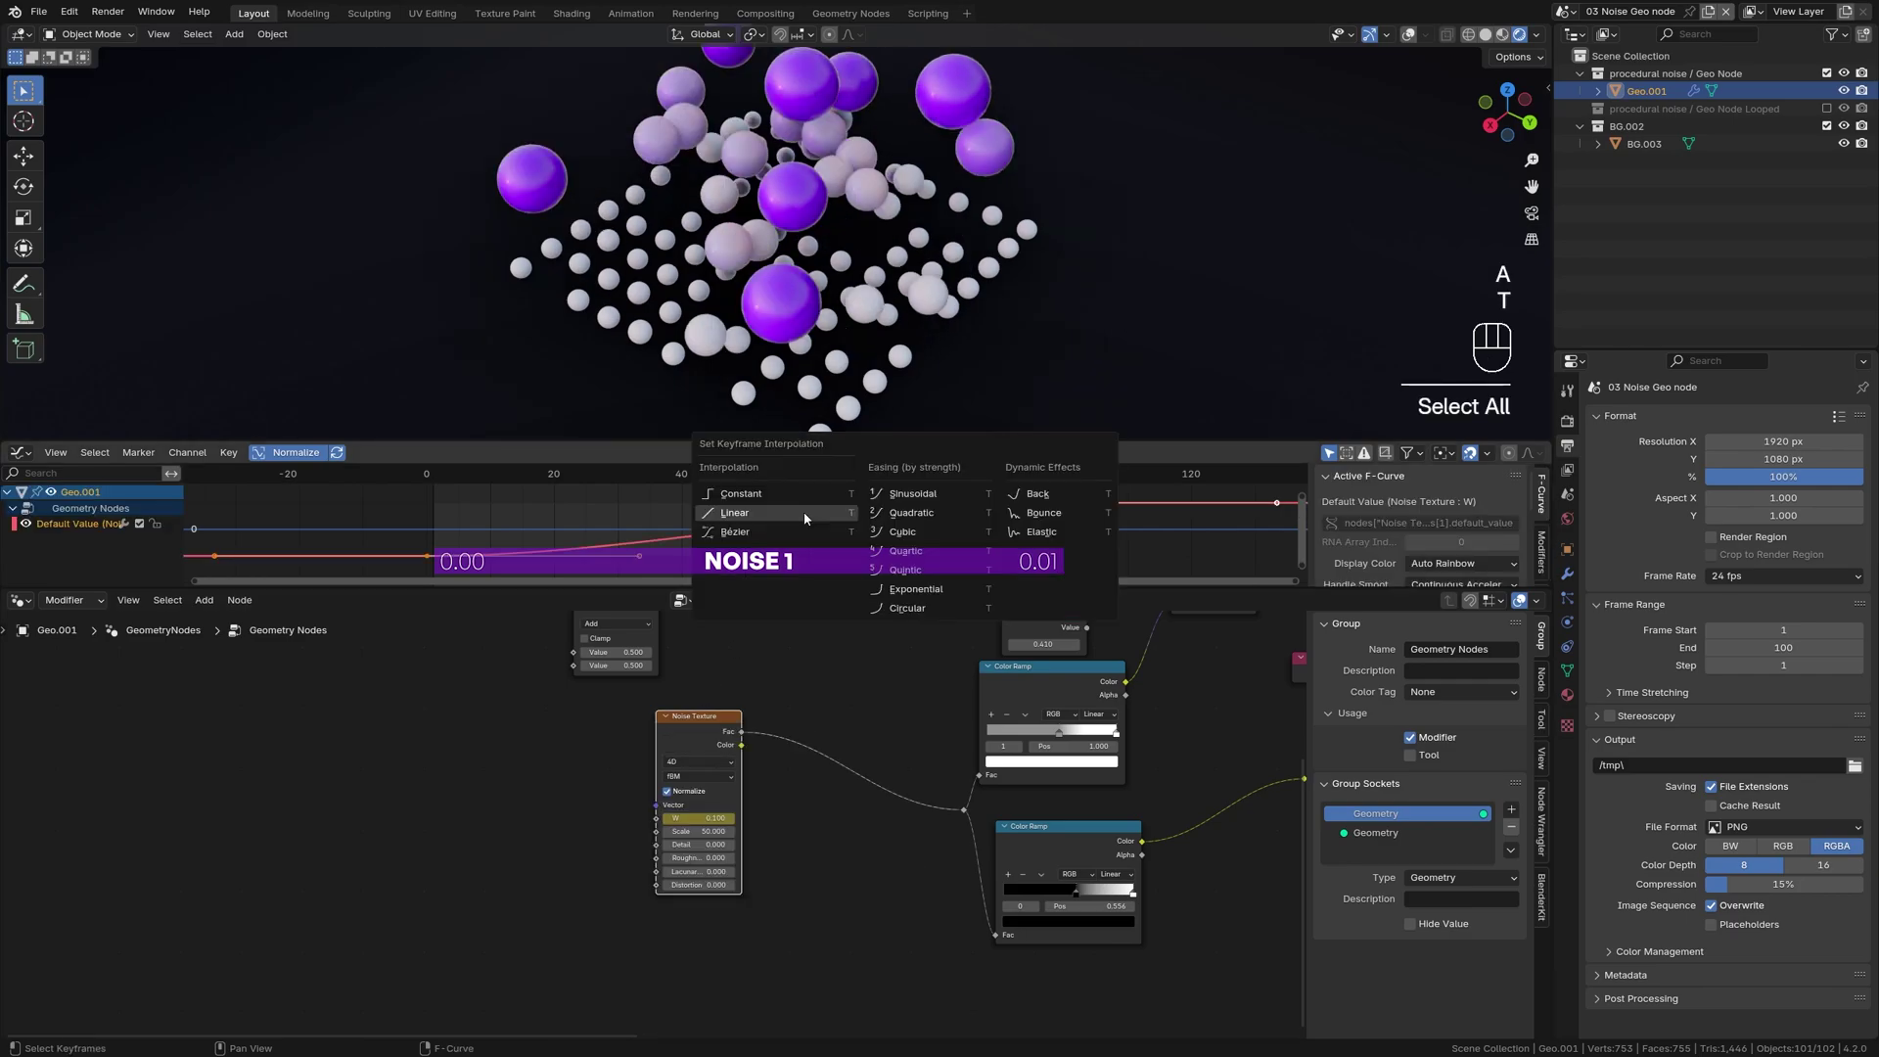
# Step: Duplicate the Noise Texture node below the original and keyframe the copy's W at 0.1 on frame 0
pyautogui.keyDown('shift'); pyautogui.click(683, 679); pyautogui.keyUp('shift')
pyautogui.hotkey('shift', 'd')
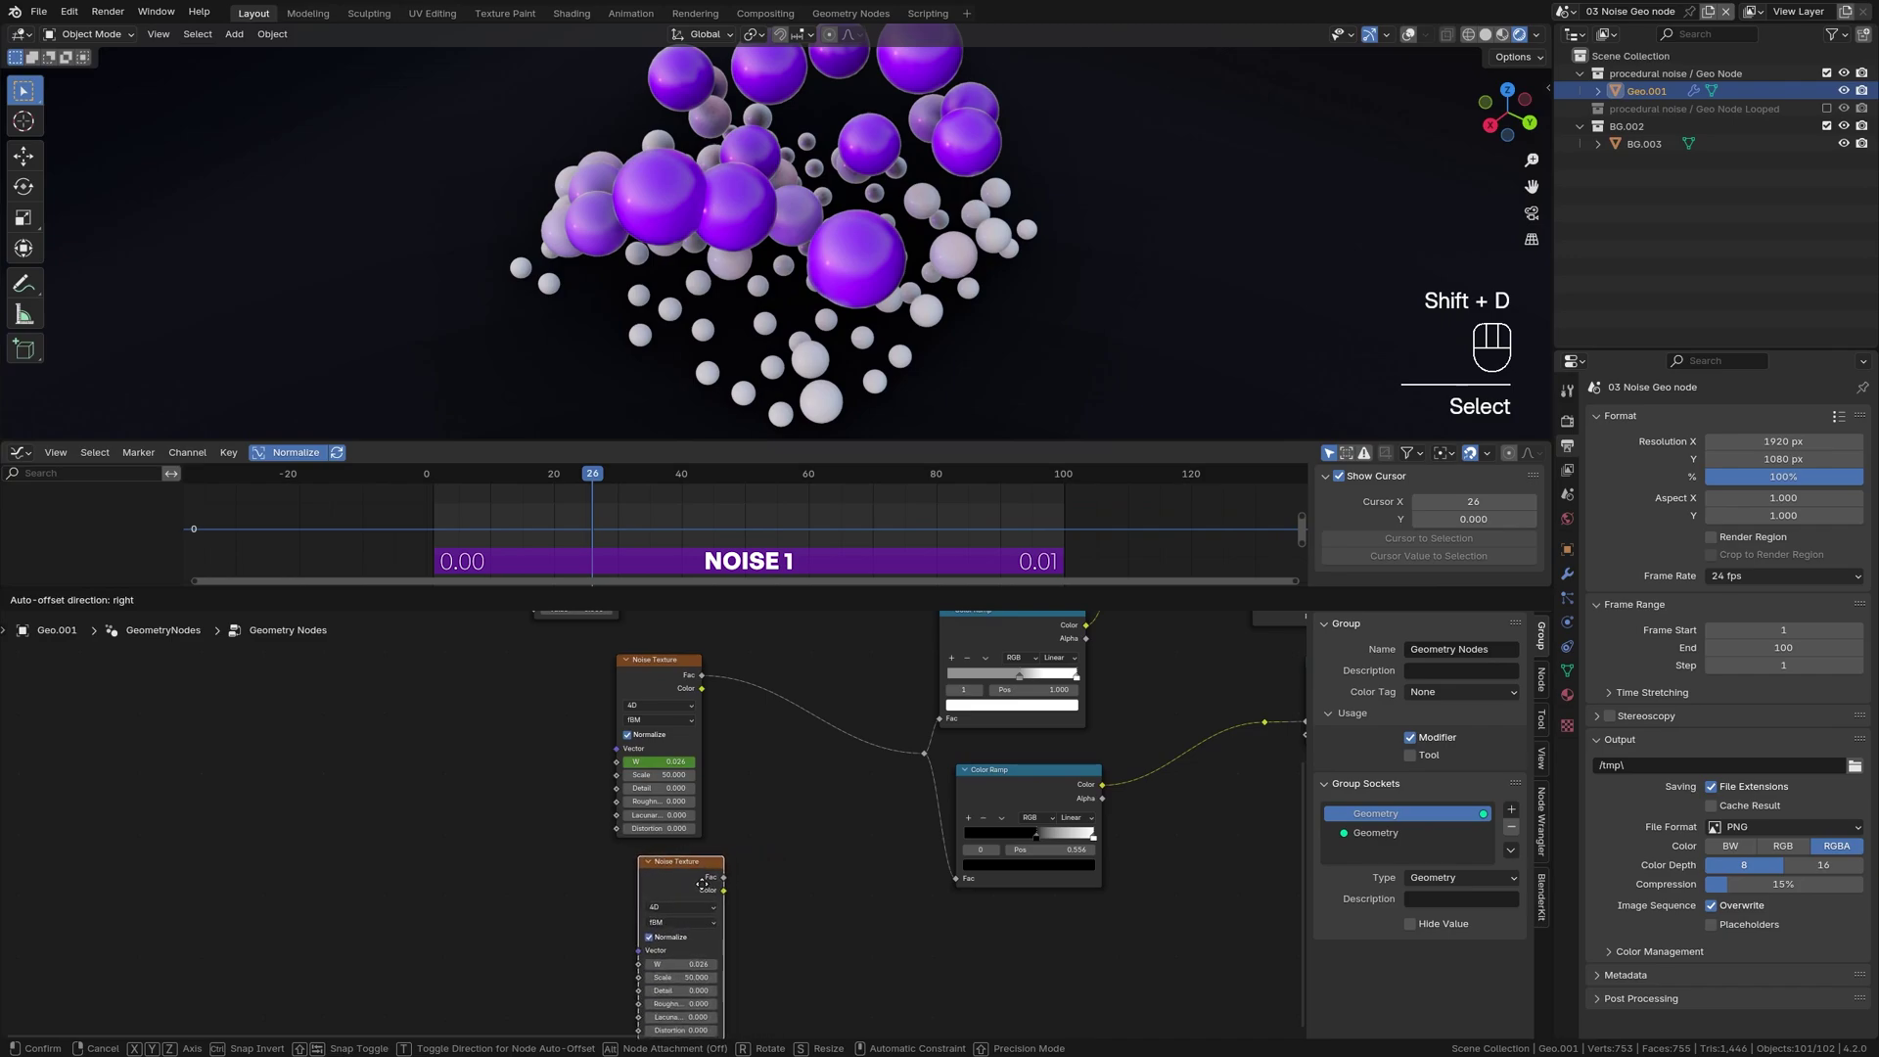
pyautogui.click(680, 896)
pyautogui.rightClick(664, 935)
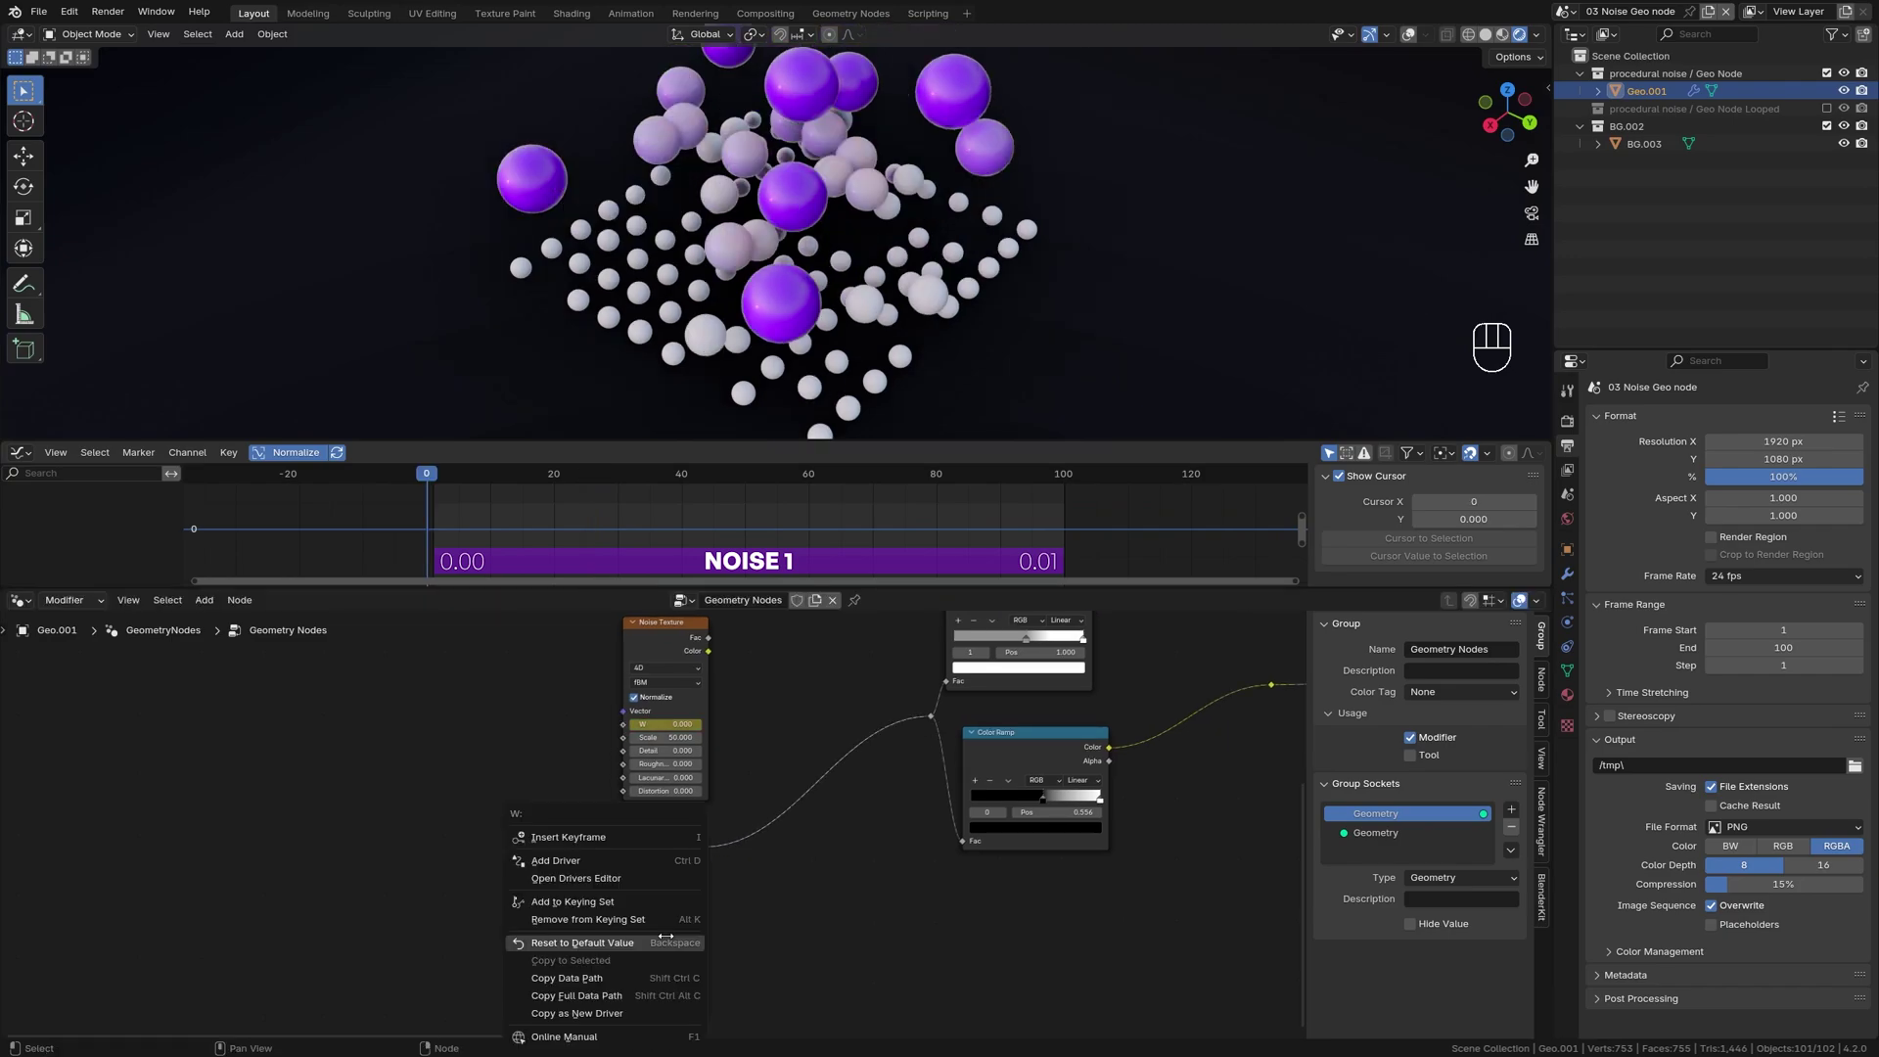
pyautogui.click(577, 838)
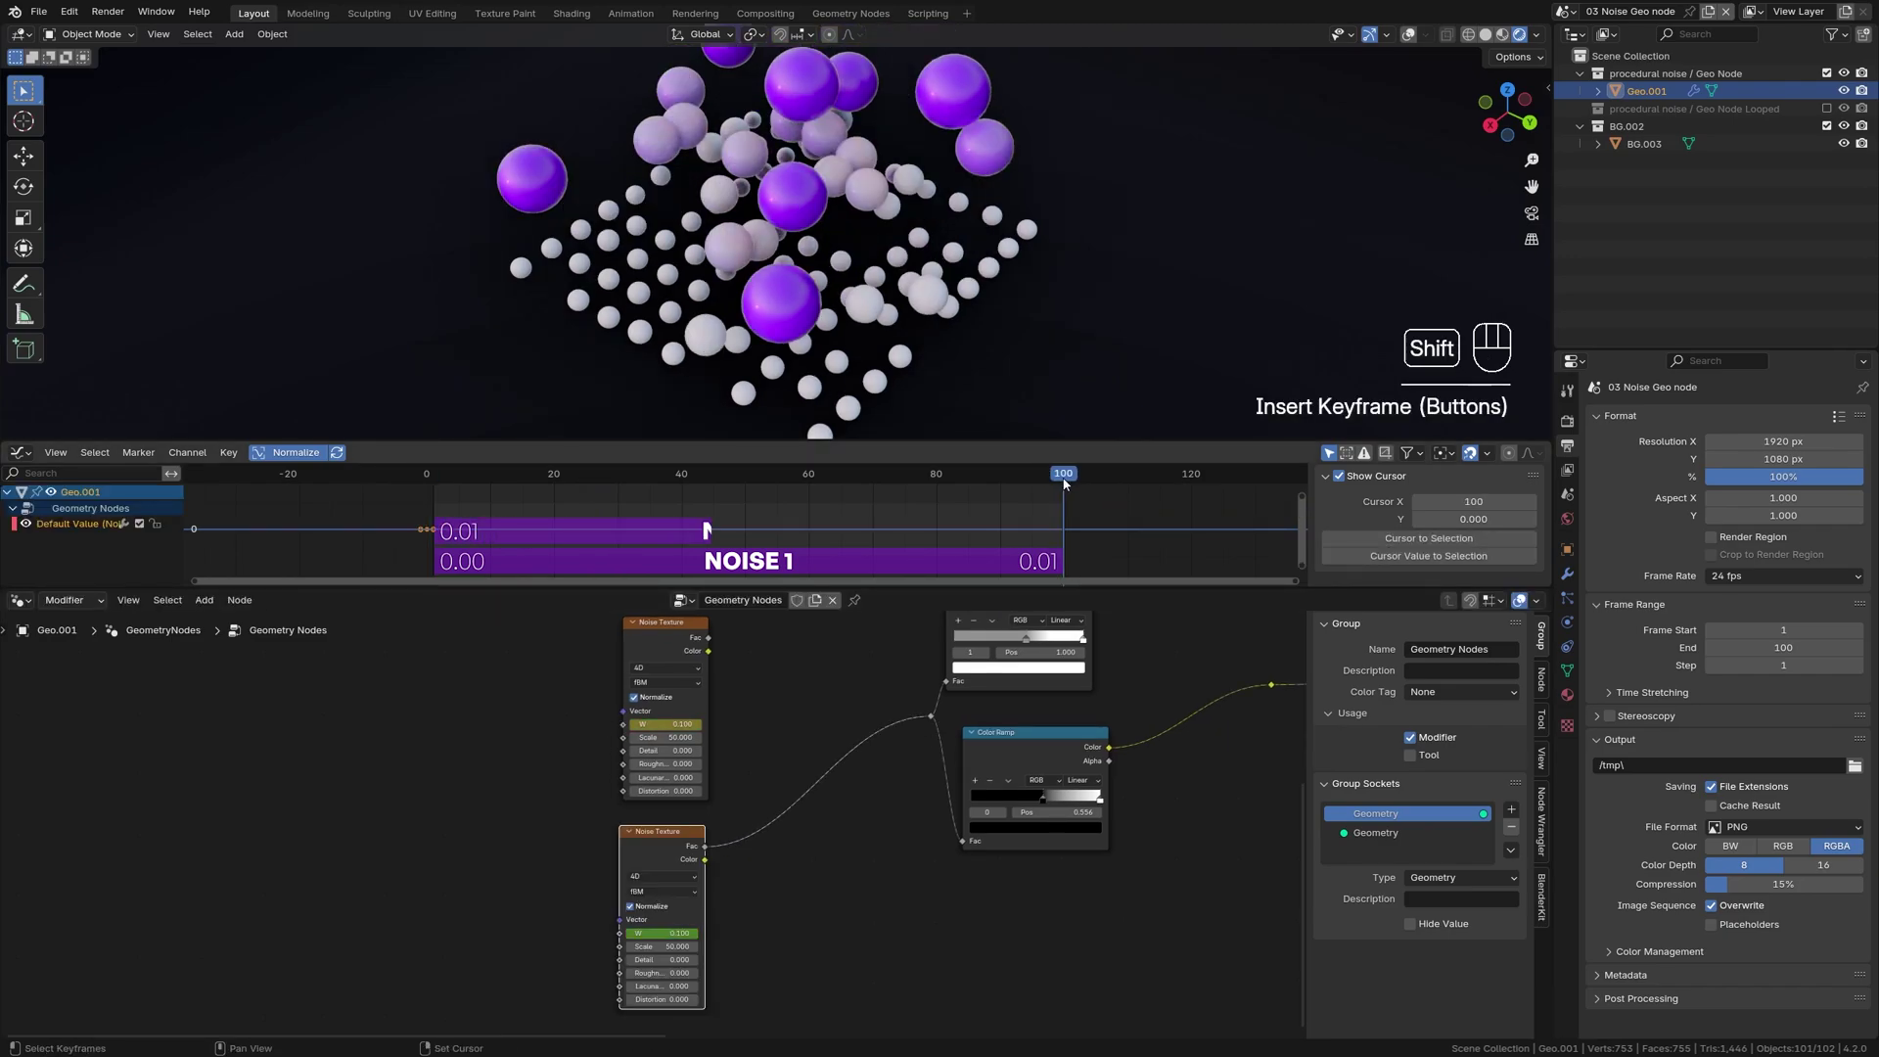
# Step: Keyframe the duplicated Noise Texture's W at 0.2 on frame 100 and make its keyframes linear
pyautogui.press('Return')
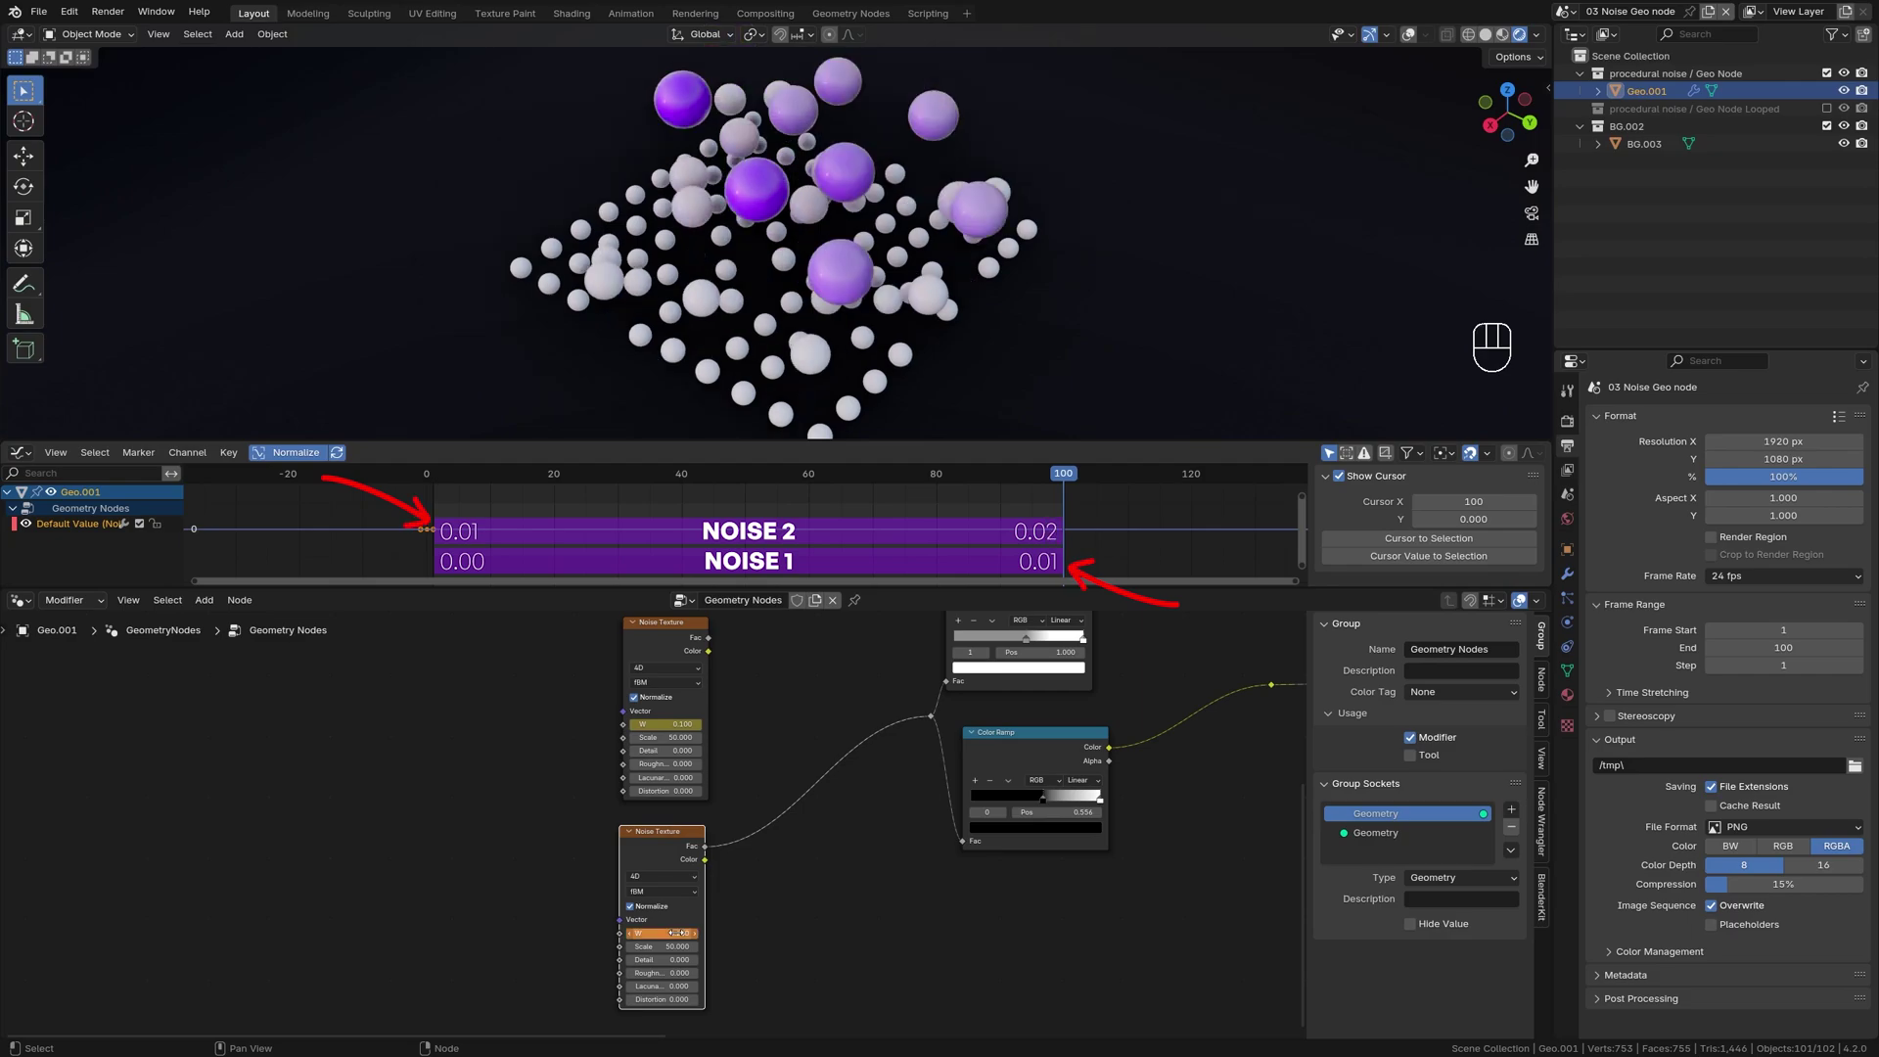
pyautogui.rightClick(675, 933)
pyautogui.click(623, 839)
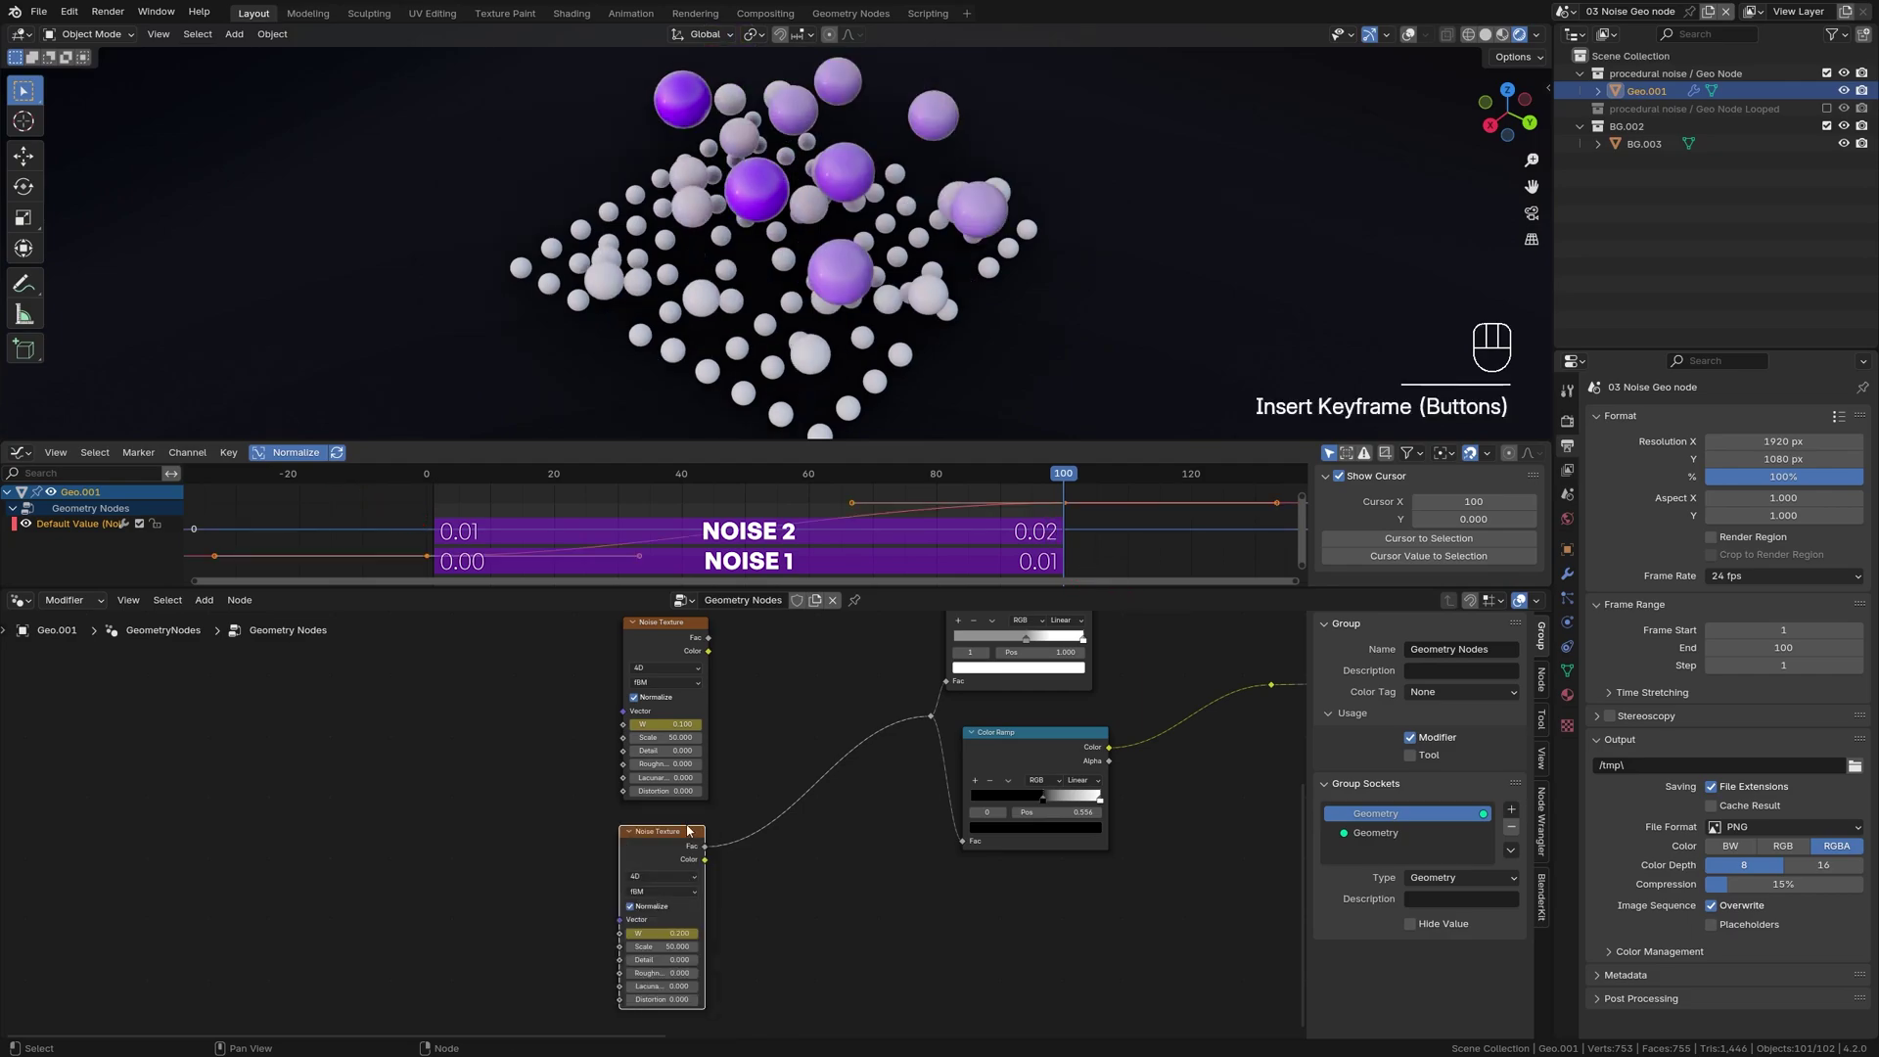
pyautogui.press('t')
pyautogui.click(794, 519)
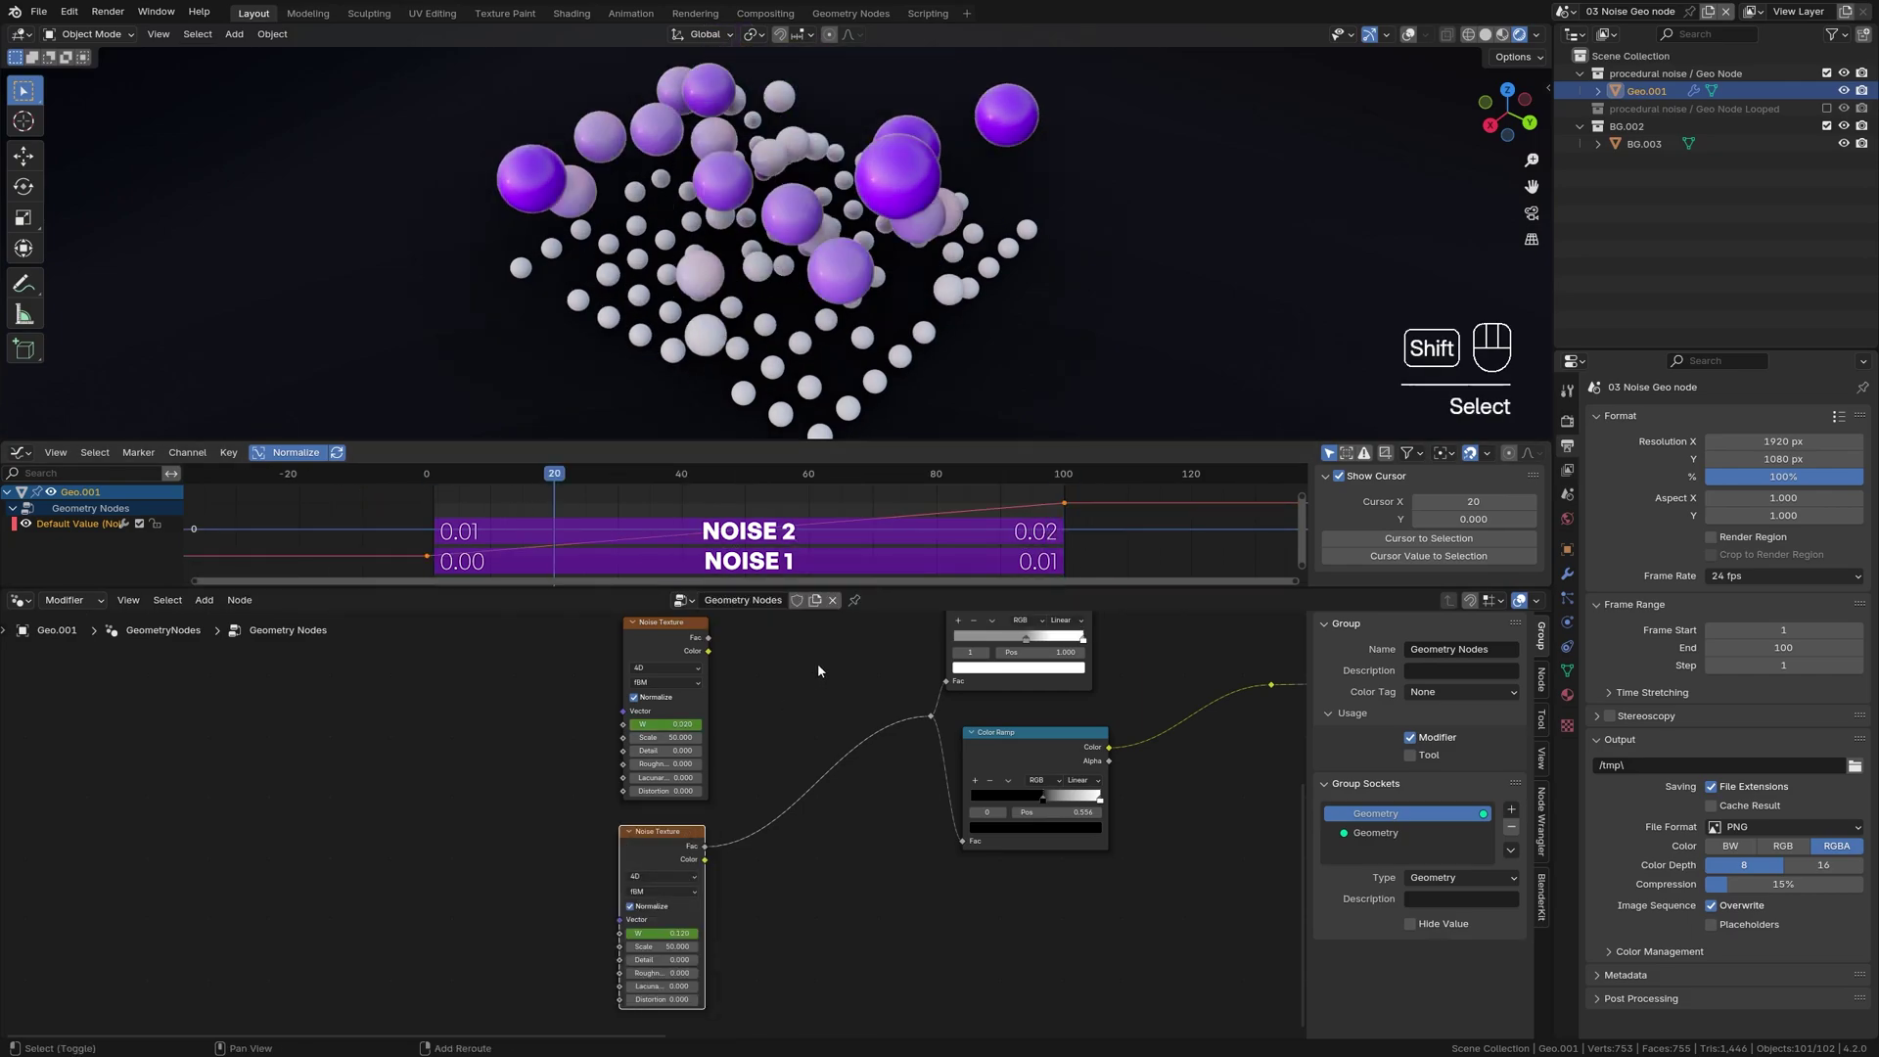
# Step: Add a Float Mix node between the two Noise Textures and the Color Ramps
pyautogui.hotkey('shift', 'a')
pyautogui.press('Return')
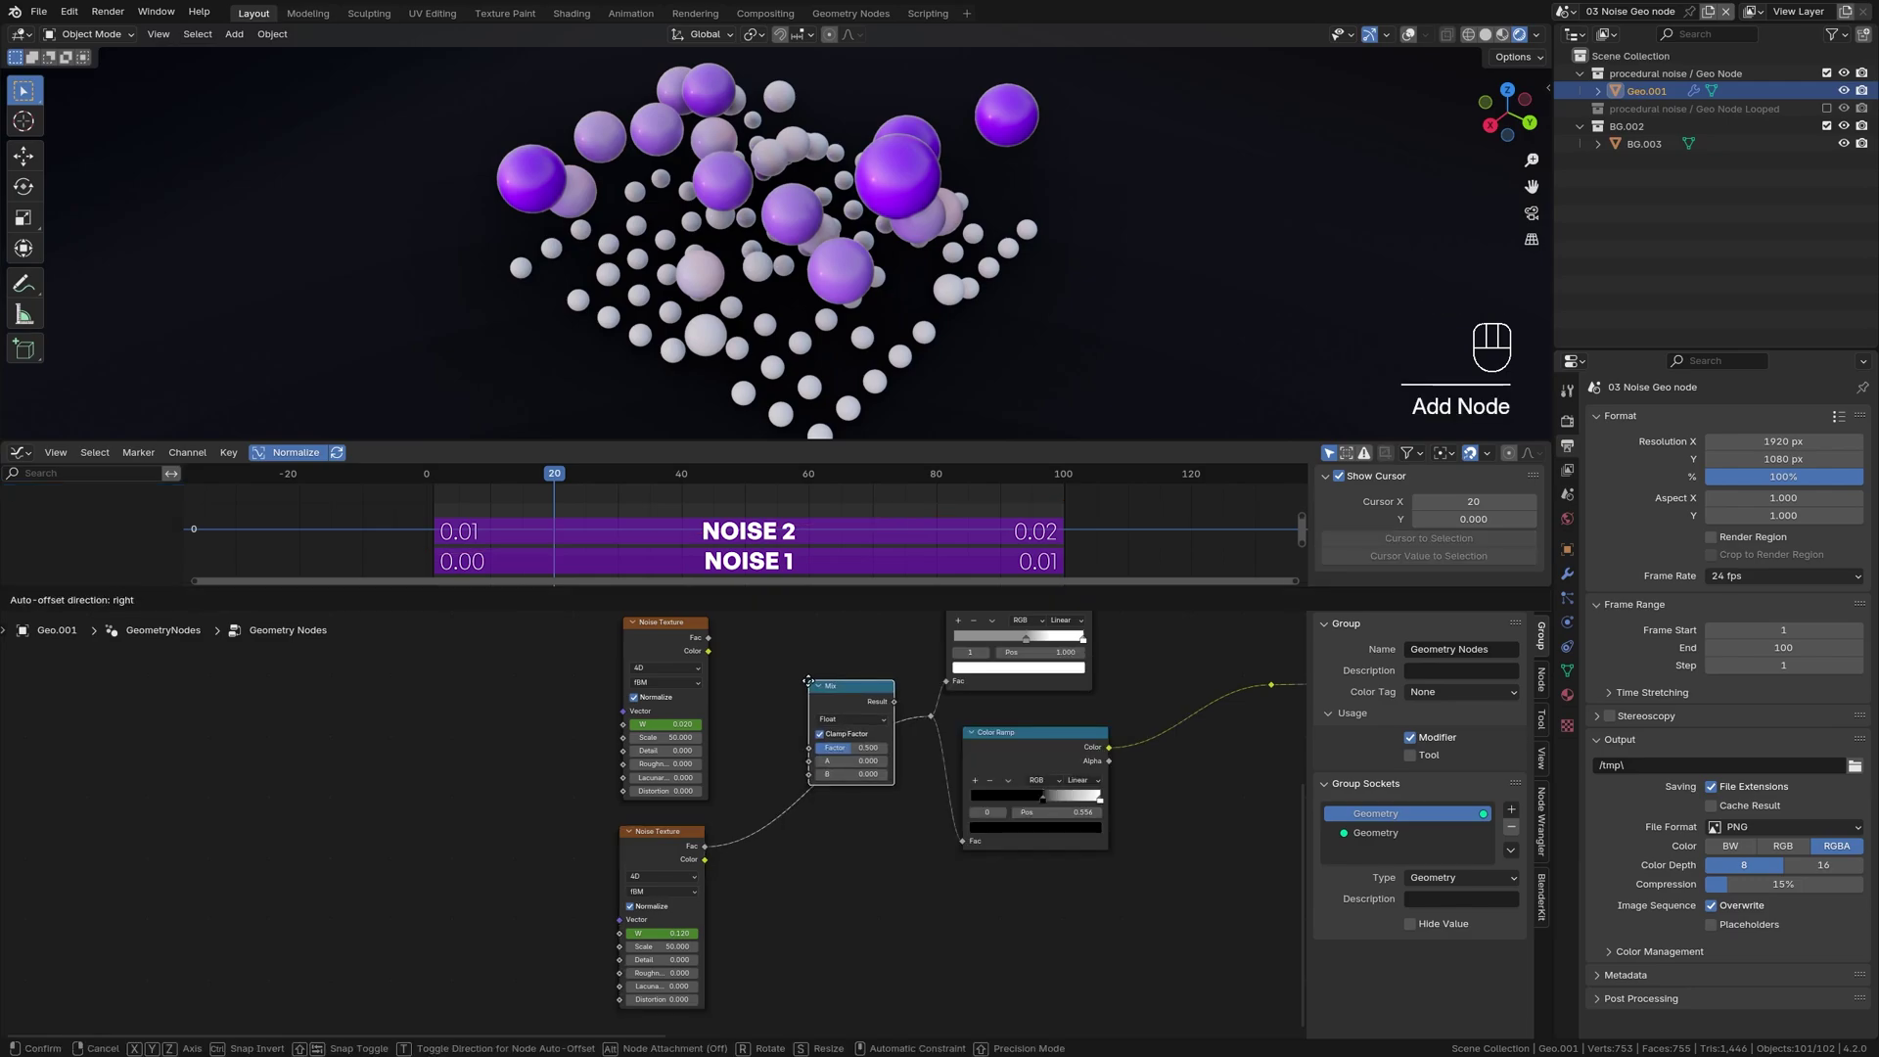
pyautogui.click(817, 673)
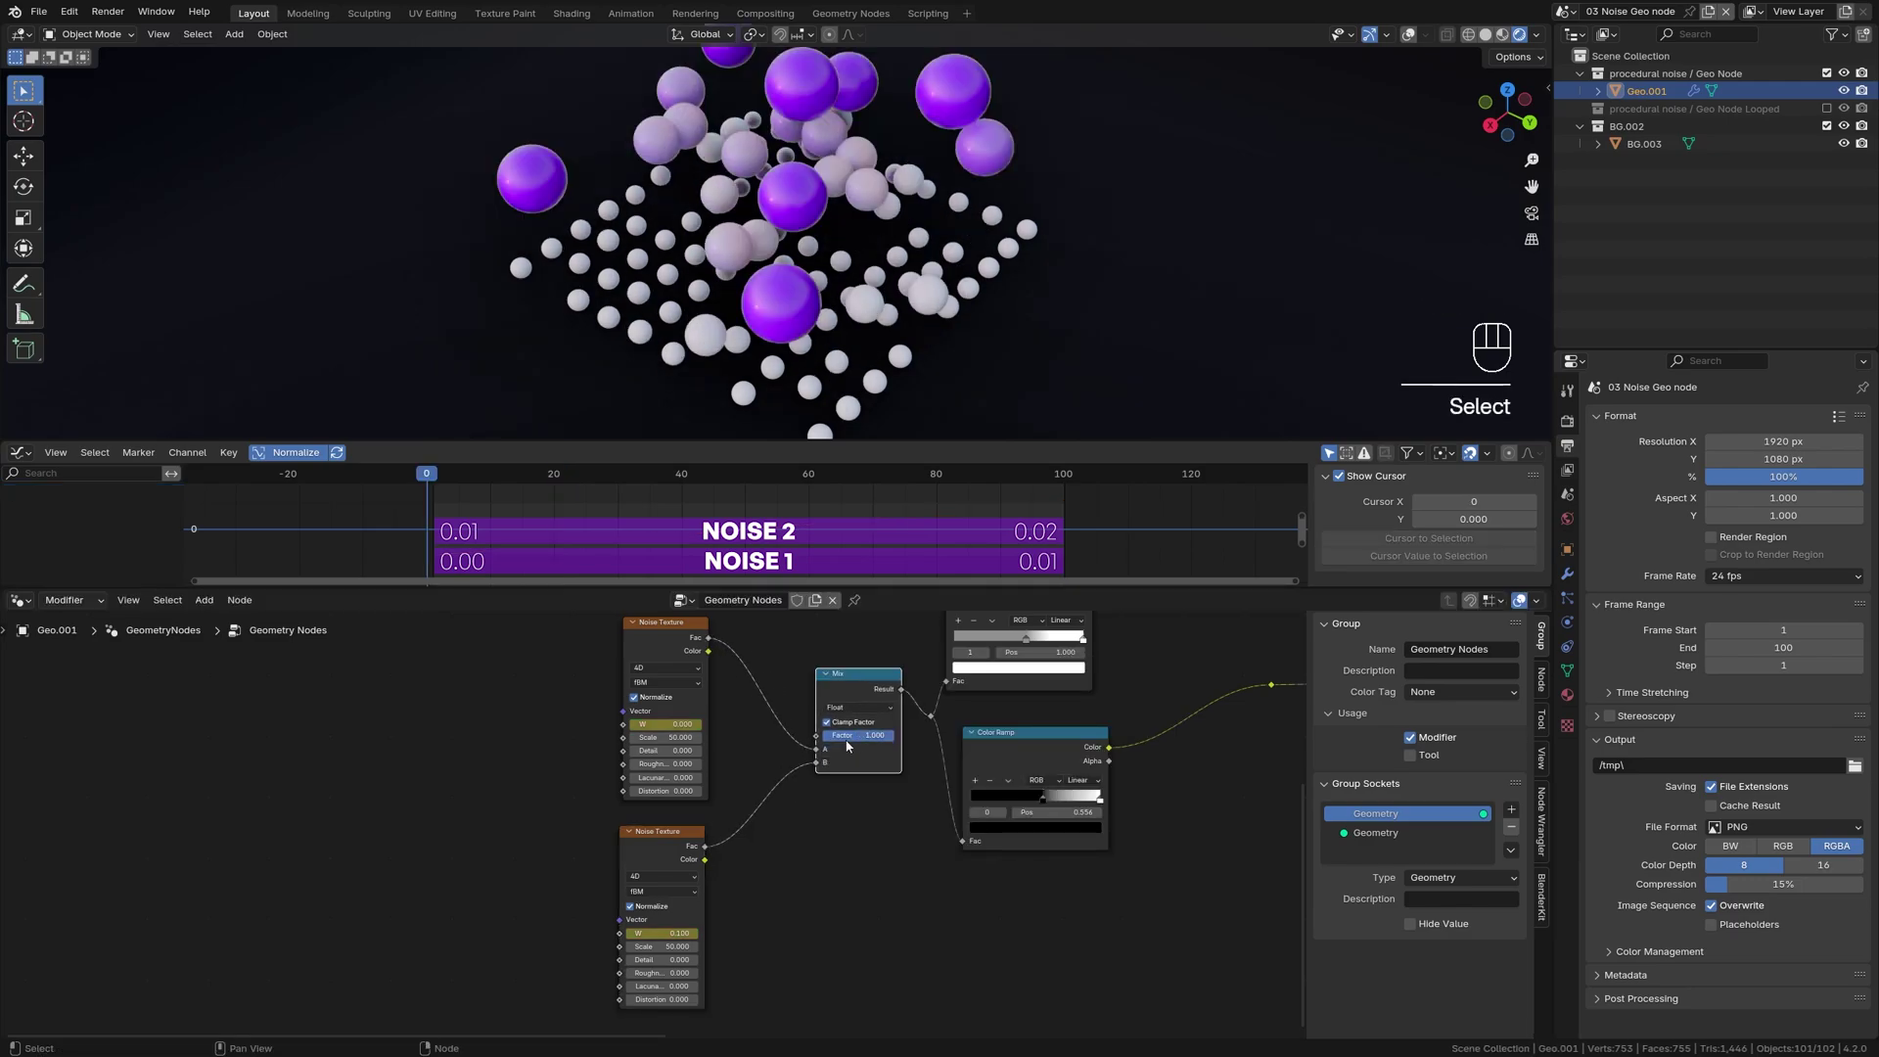
# Step: Keyframe the Mix node's Factor at 1 on frame 0 and 0 on frame 100, and play the animation from the start
pyautogui.press('i')
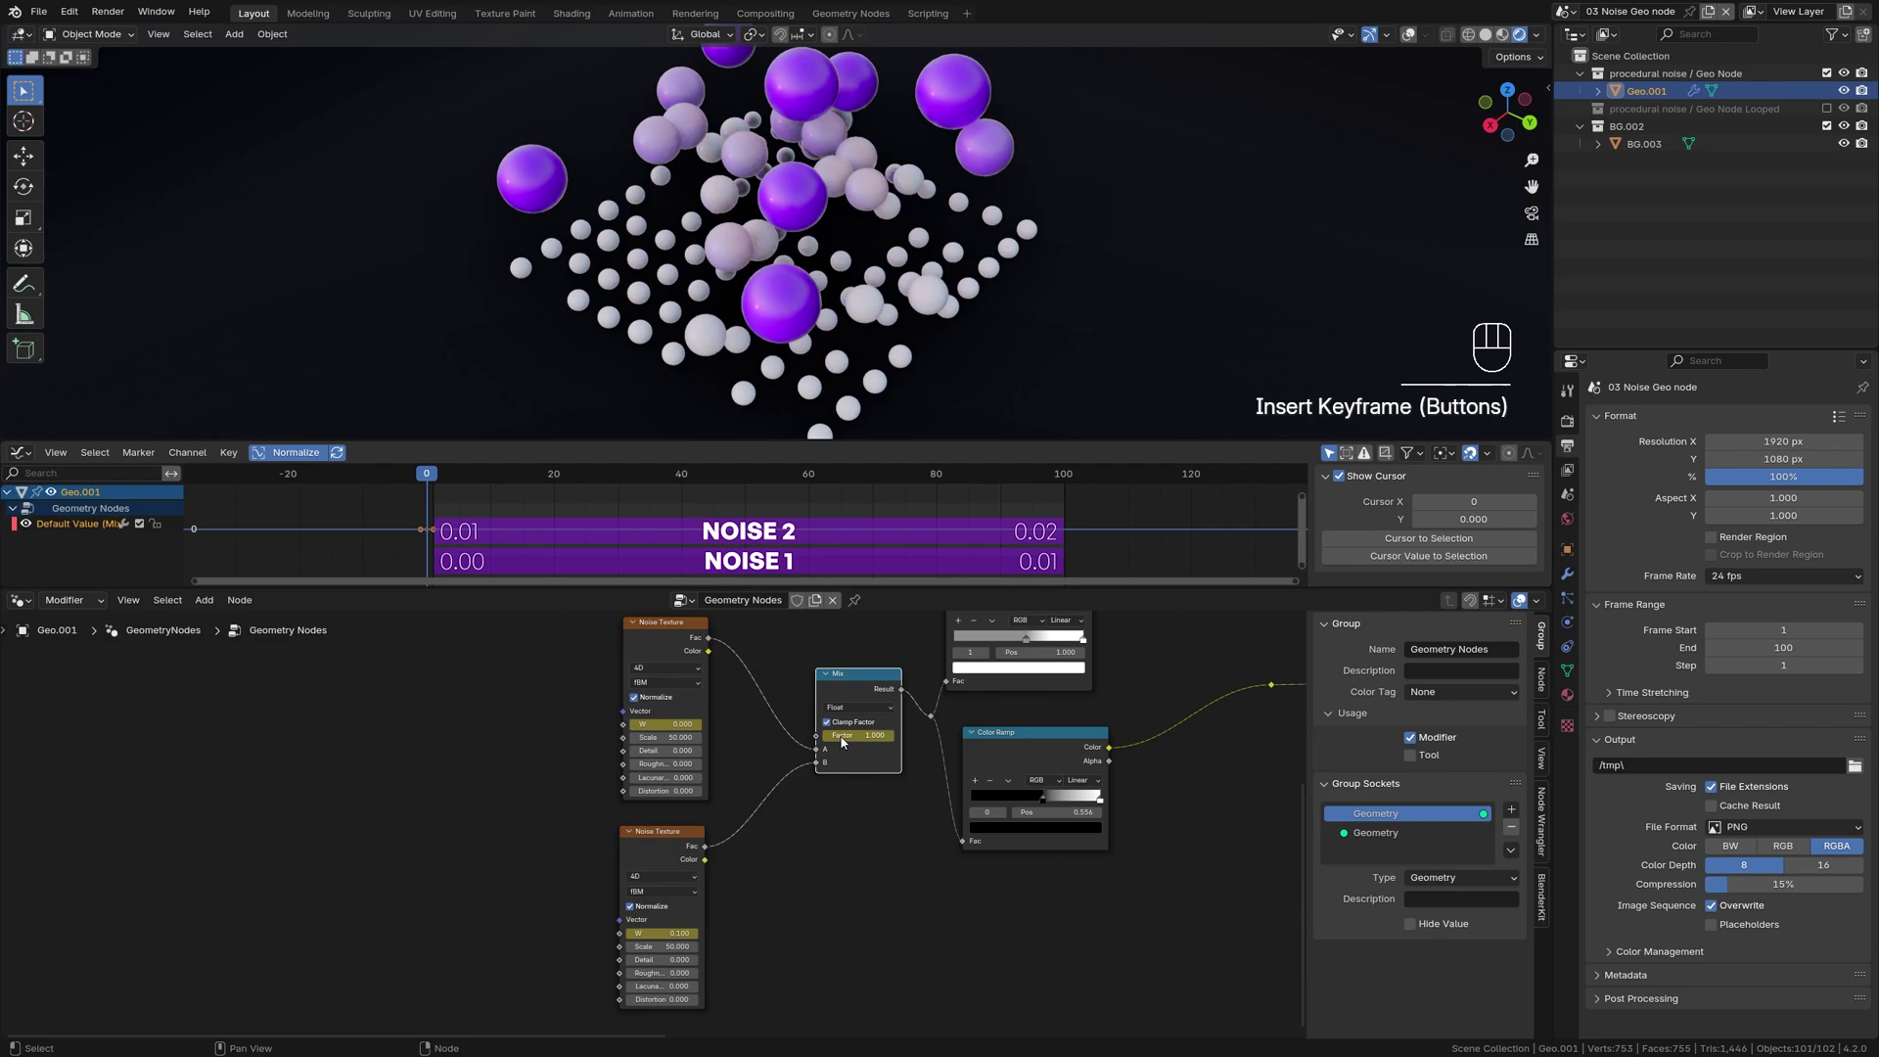
pyautogui.click(1061, 476)
pyautogui.moveTo(873, 740); pyautogui.dragTo(859, 736)
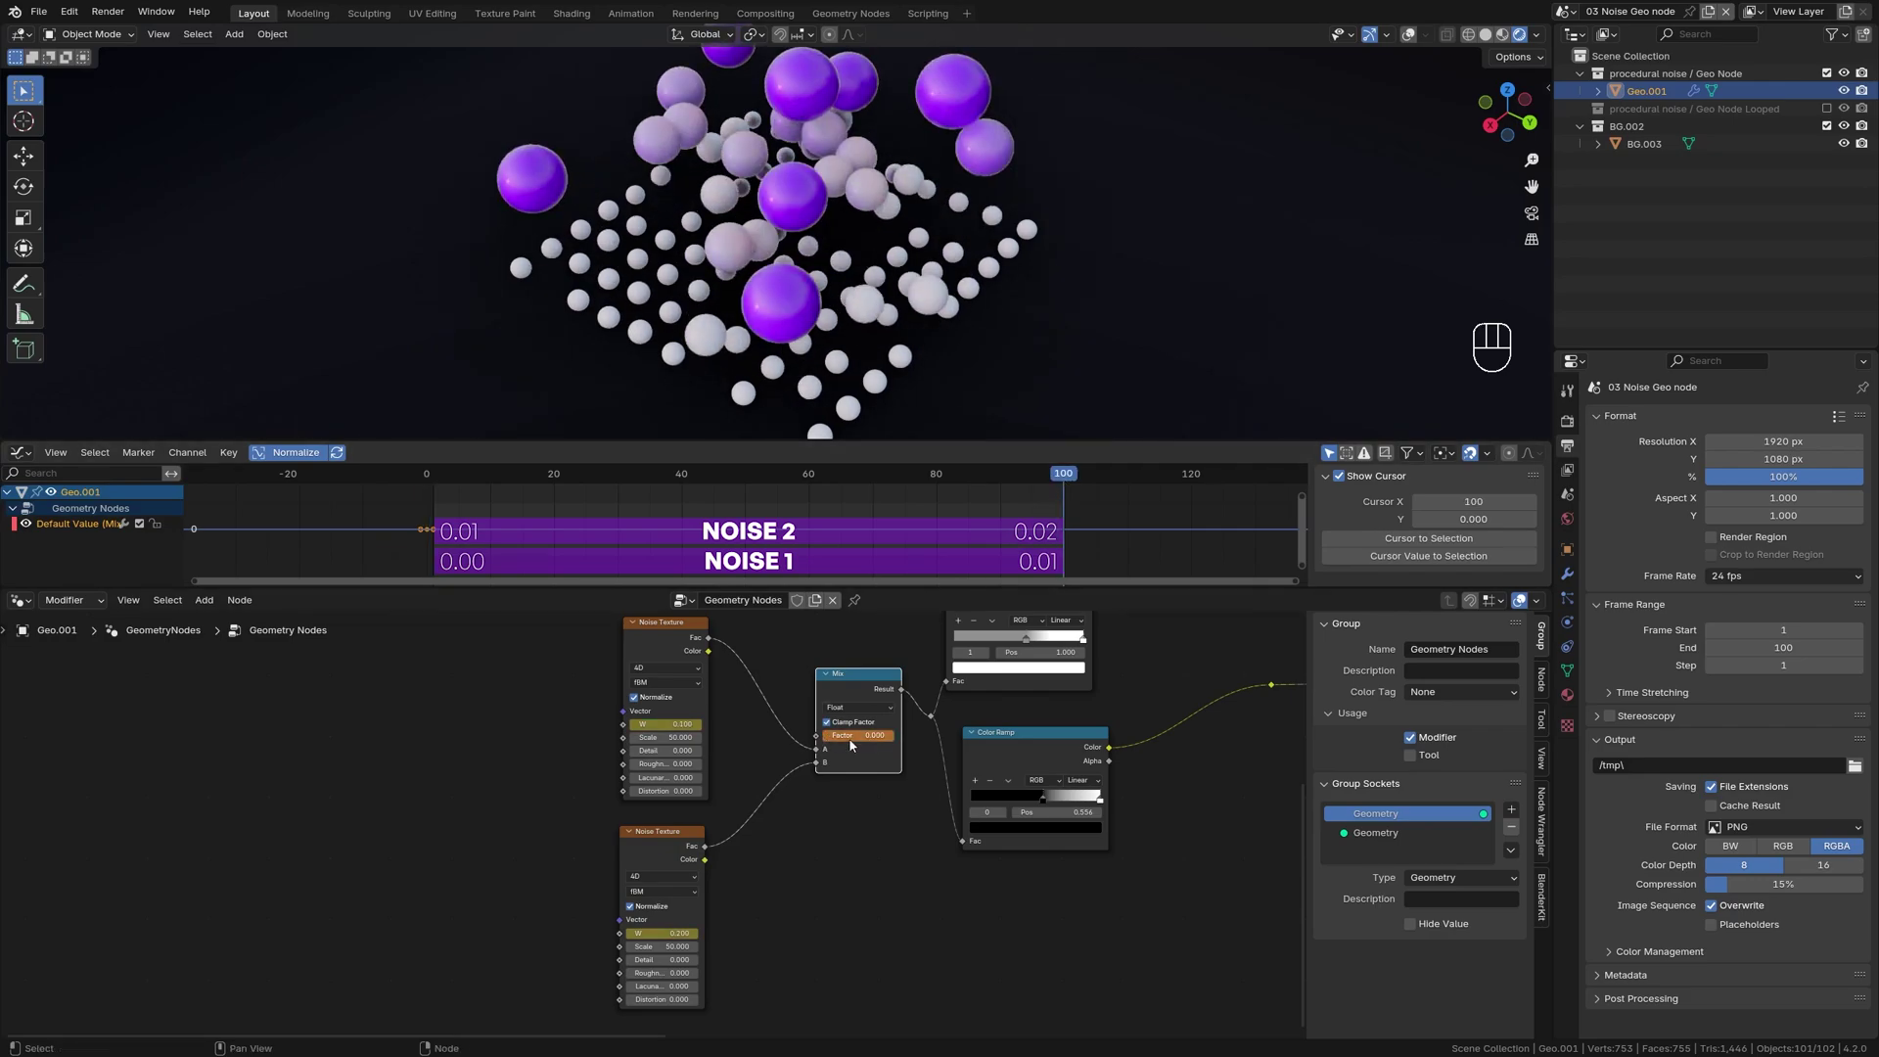
pyautogui.rightClick(859, 736)
pyautogui.click(860, 735)
pyautogui.click(431, 478)
pyautogui.press('space')
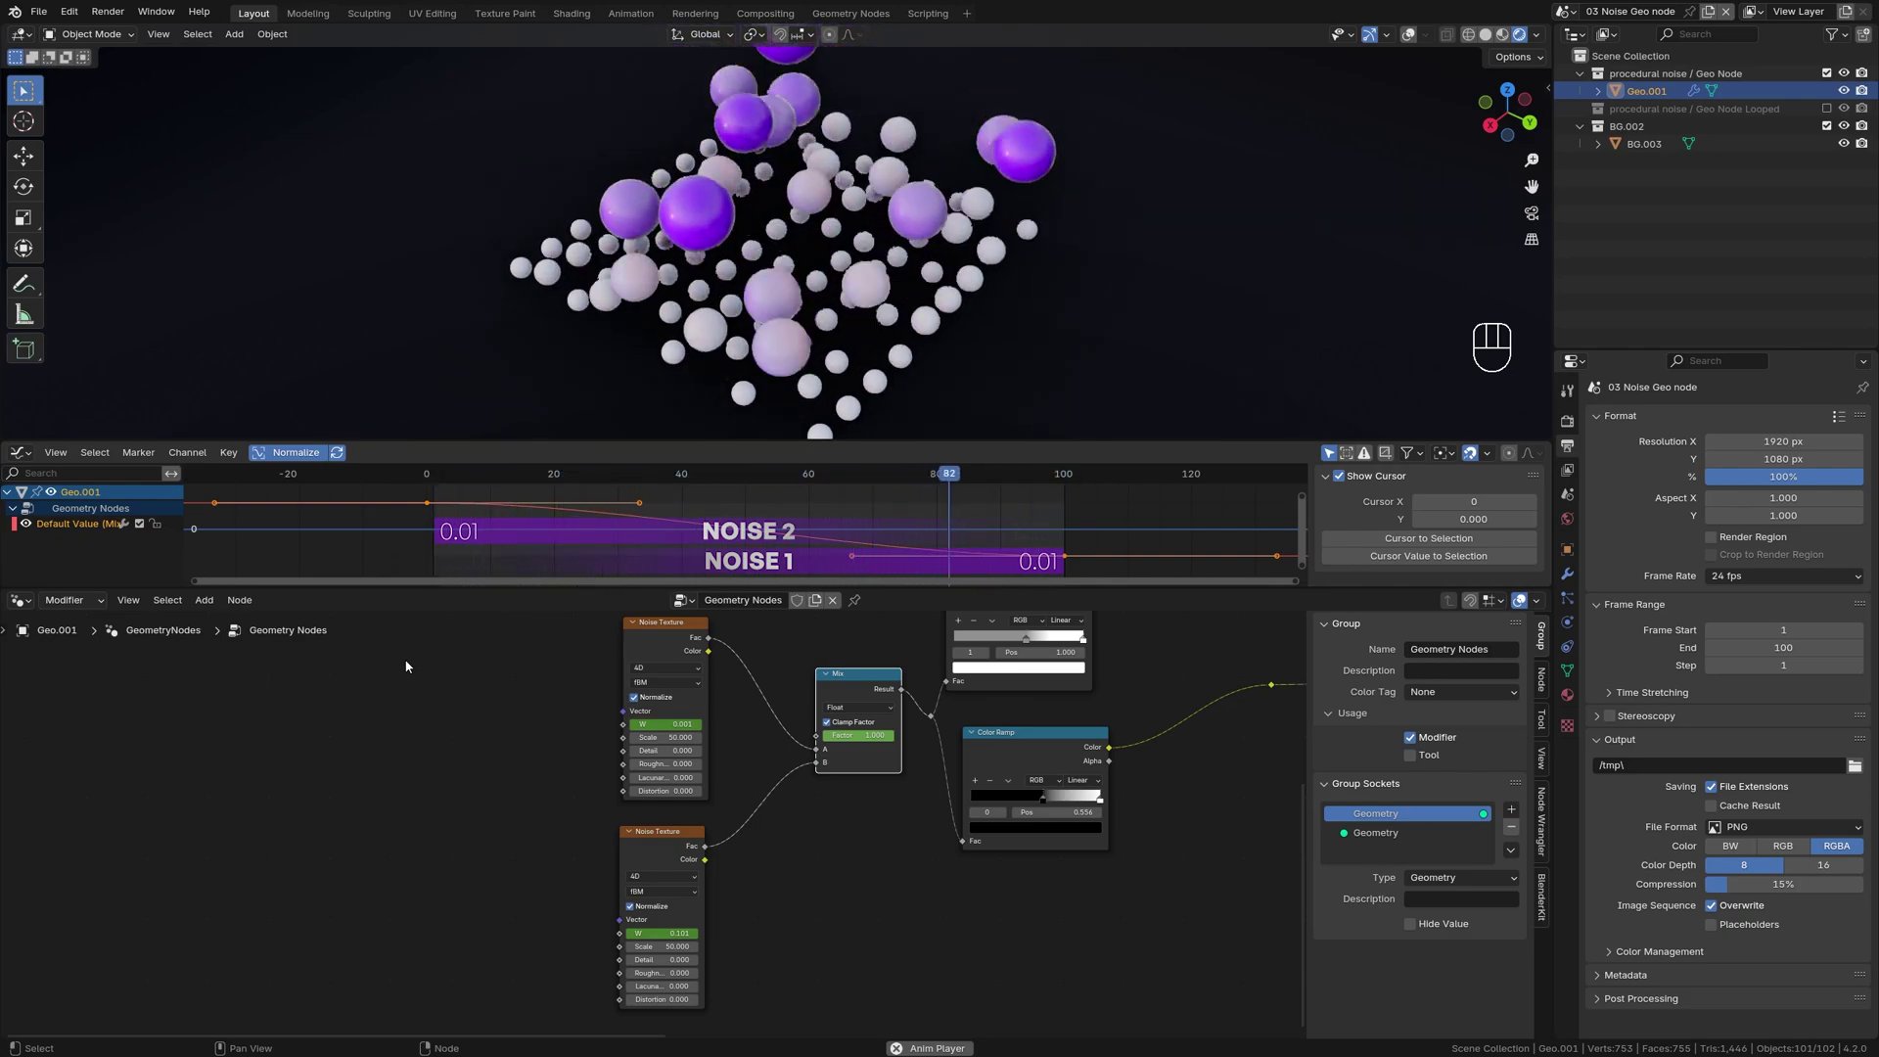
# Step: Stop the playback and export the cape's baked cloth simulation from the Cloth sim scene as a Pointcache (.pc2) file
pyautogui.press('space')
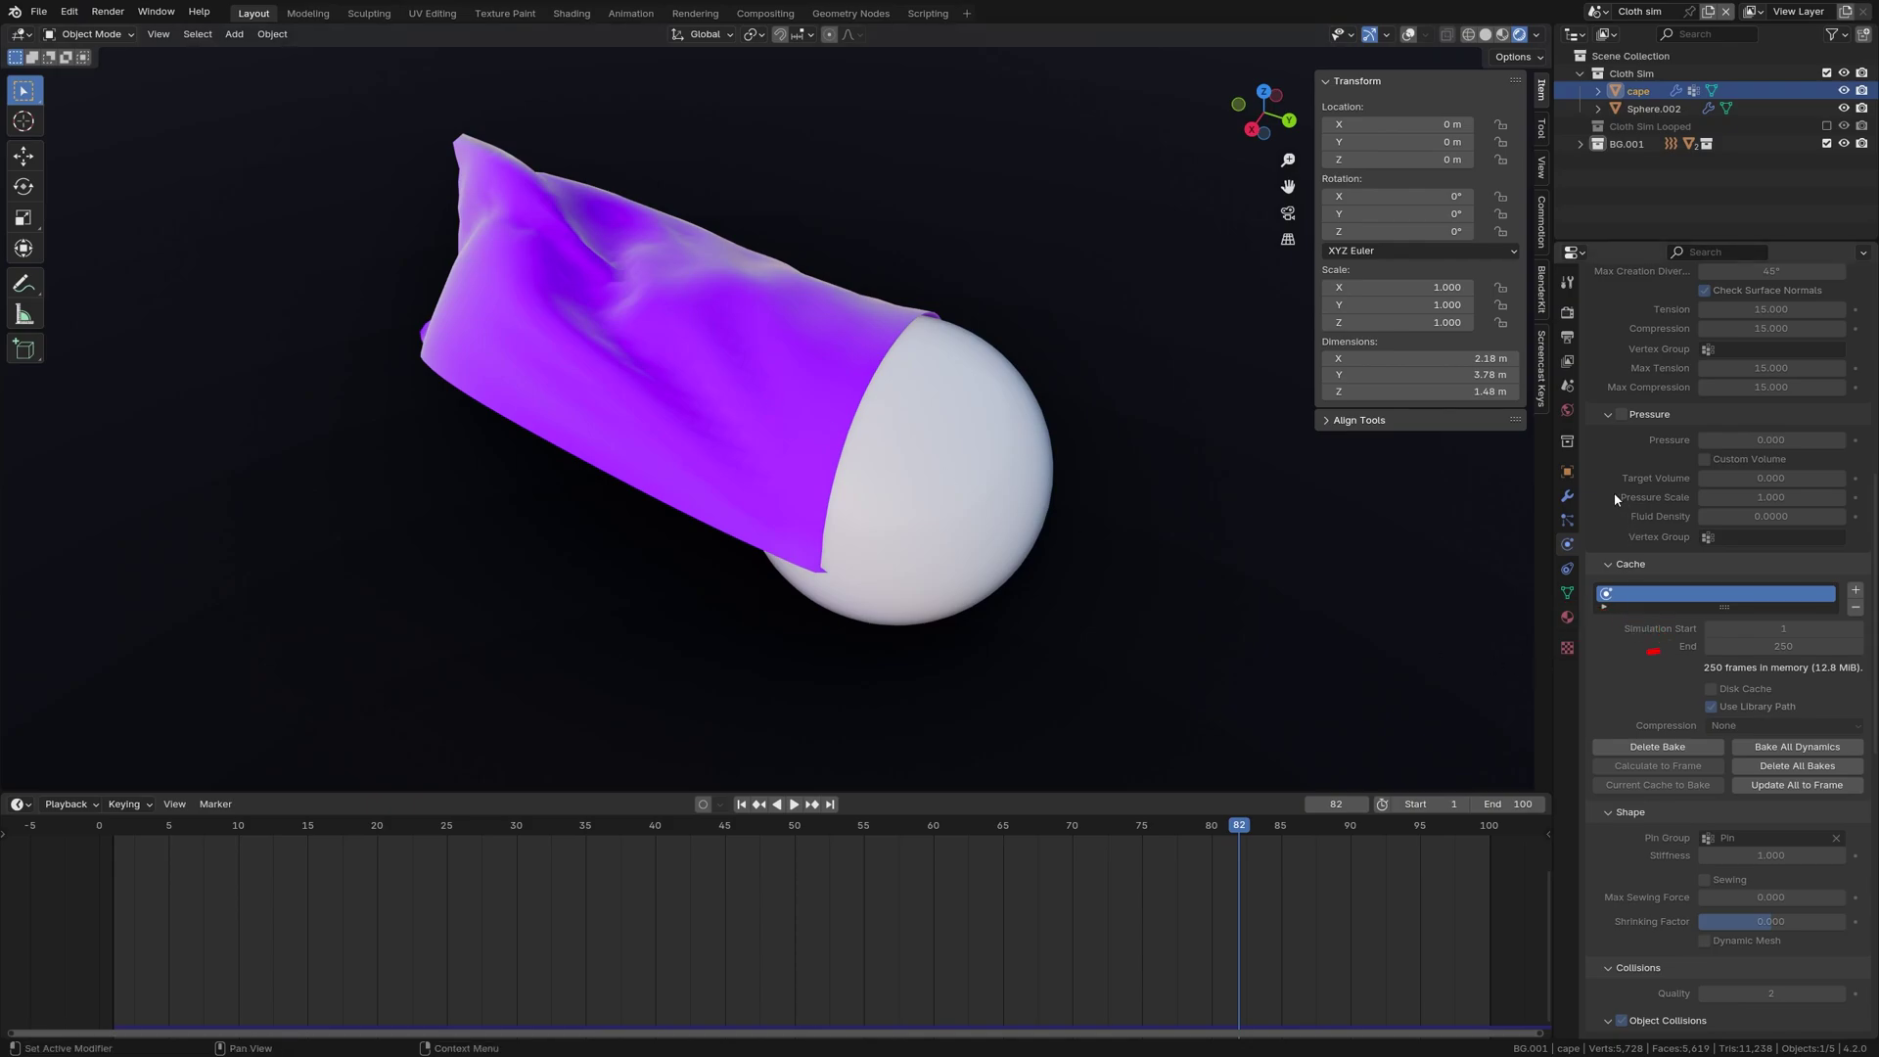
pyautogui.click(1567, 497)
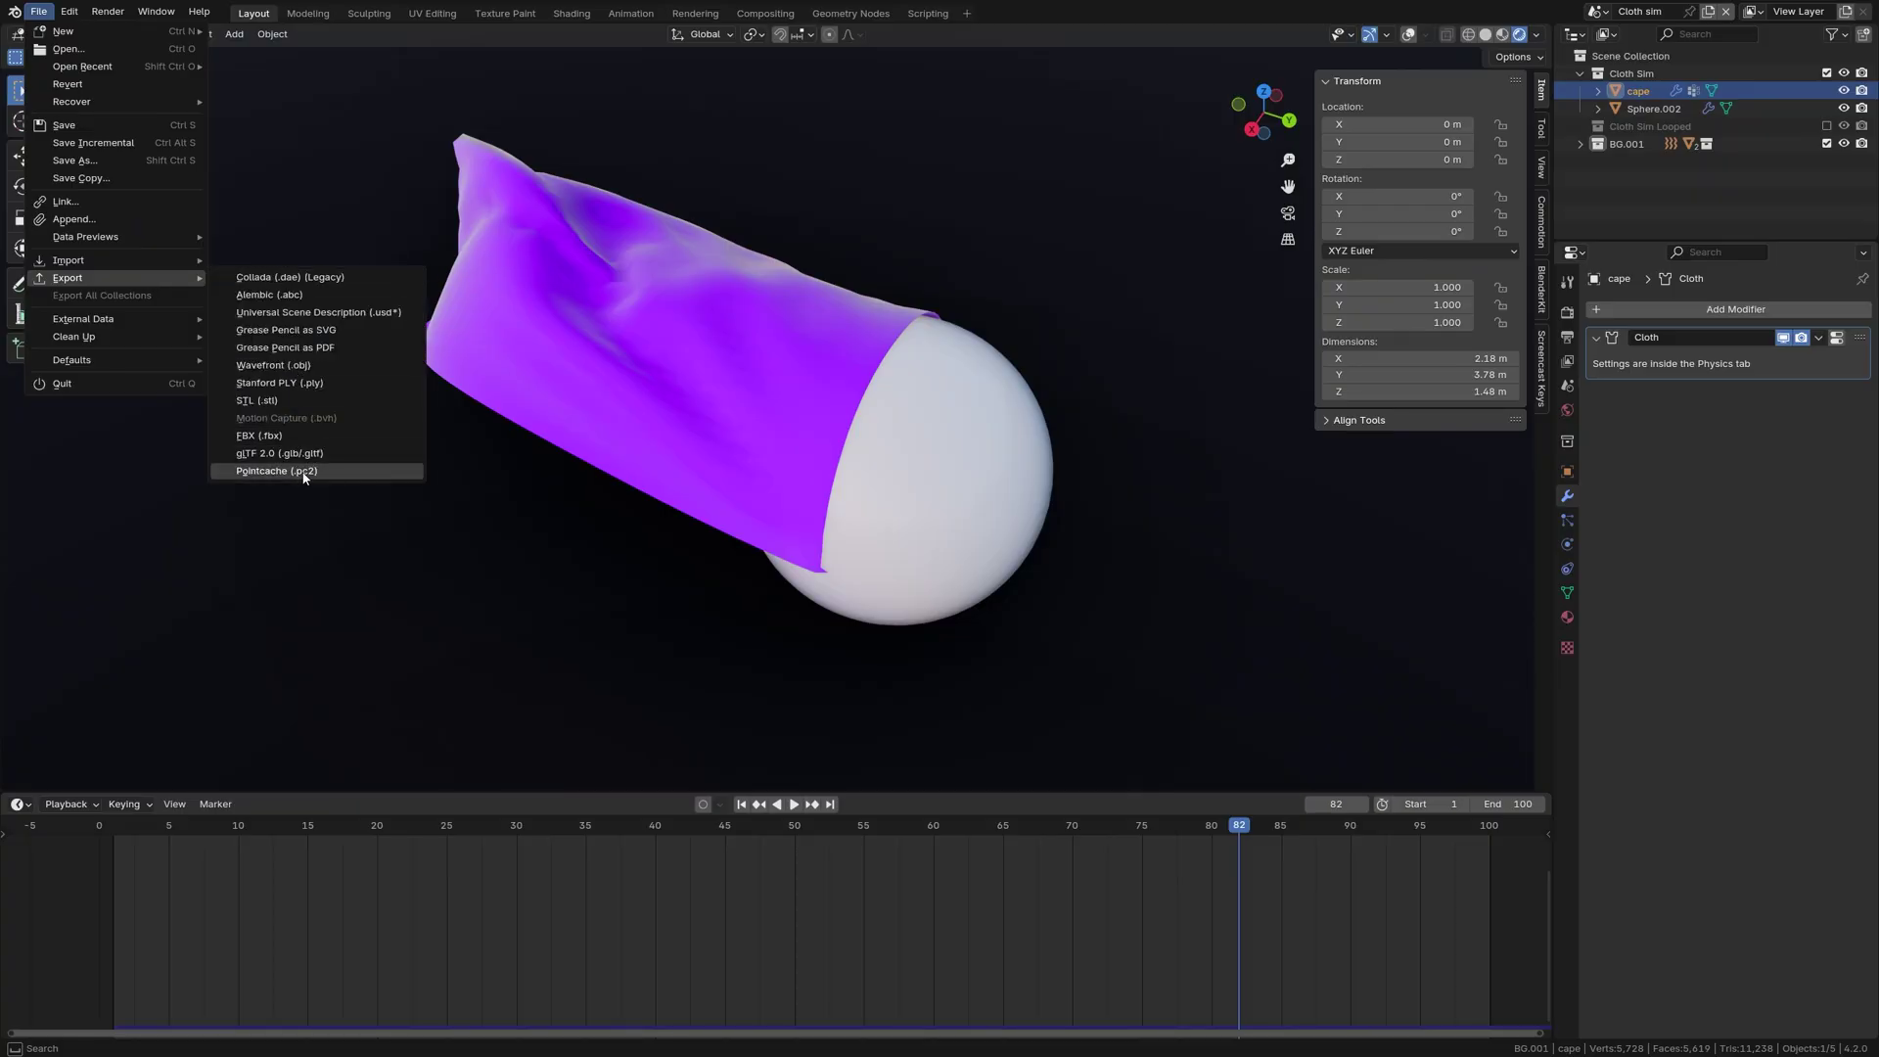
pyautogui.click(303, 472)
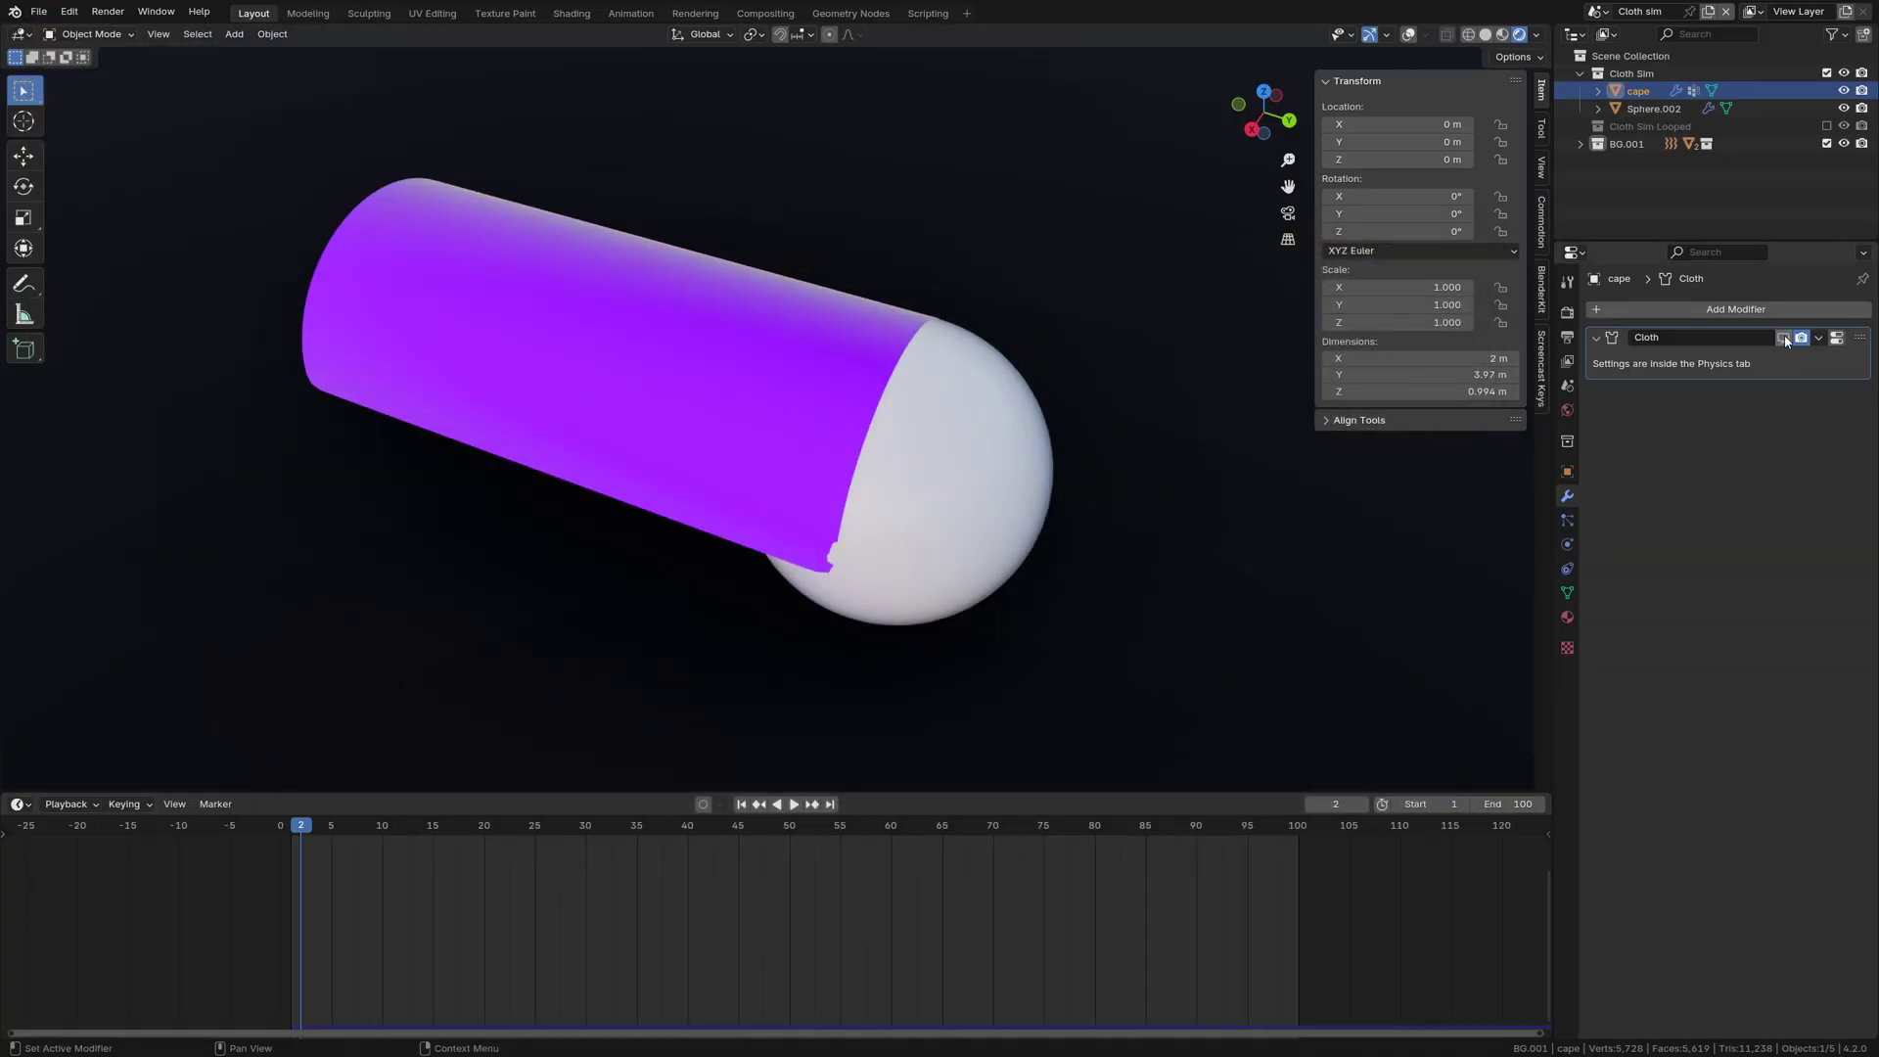
# Step: Add a Mesh Cache modifier to the cape, set its format to PC2 and load Cloth sim.pc2
pyautogui.click(1733, 309)
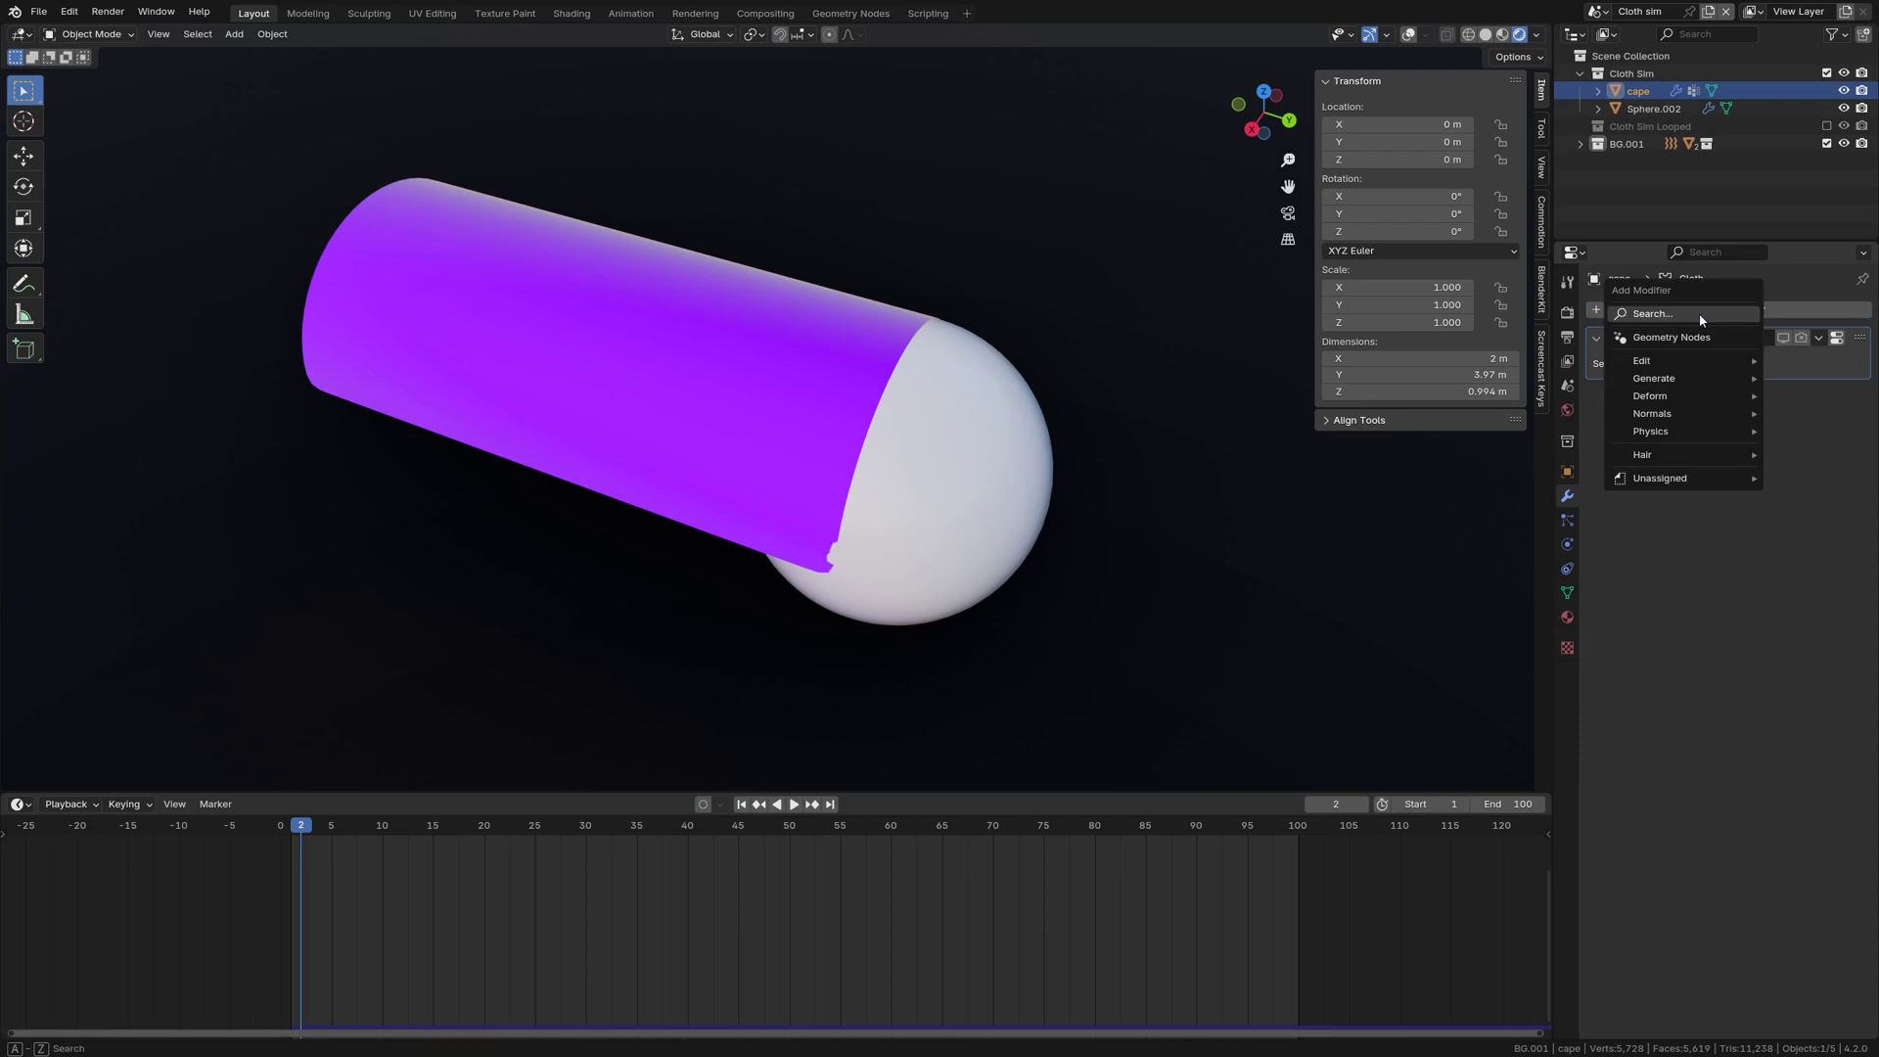
pyautogui.press('space')
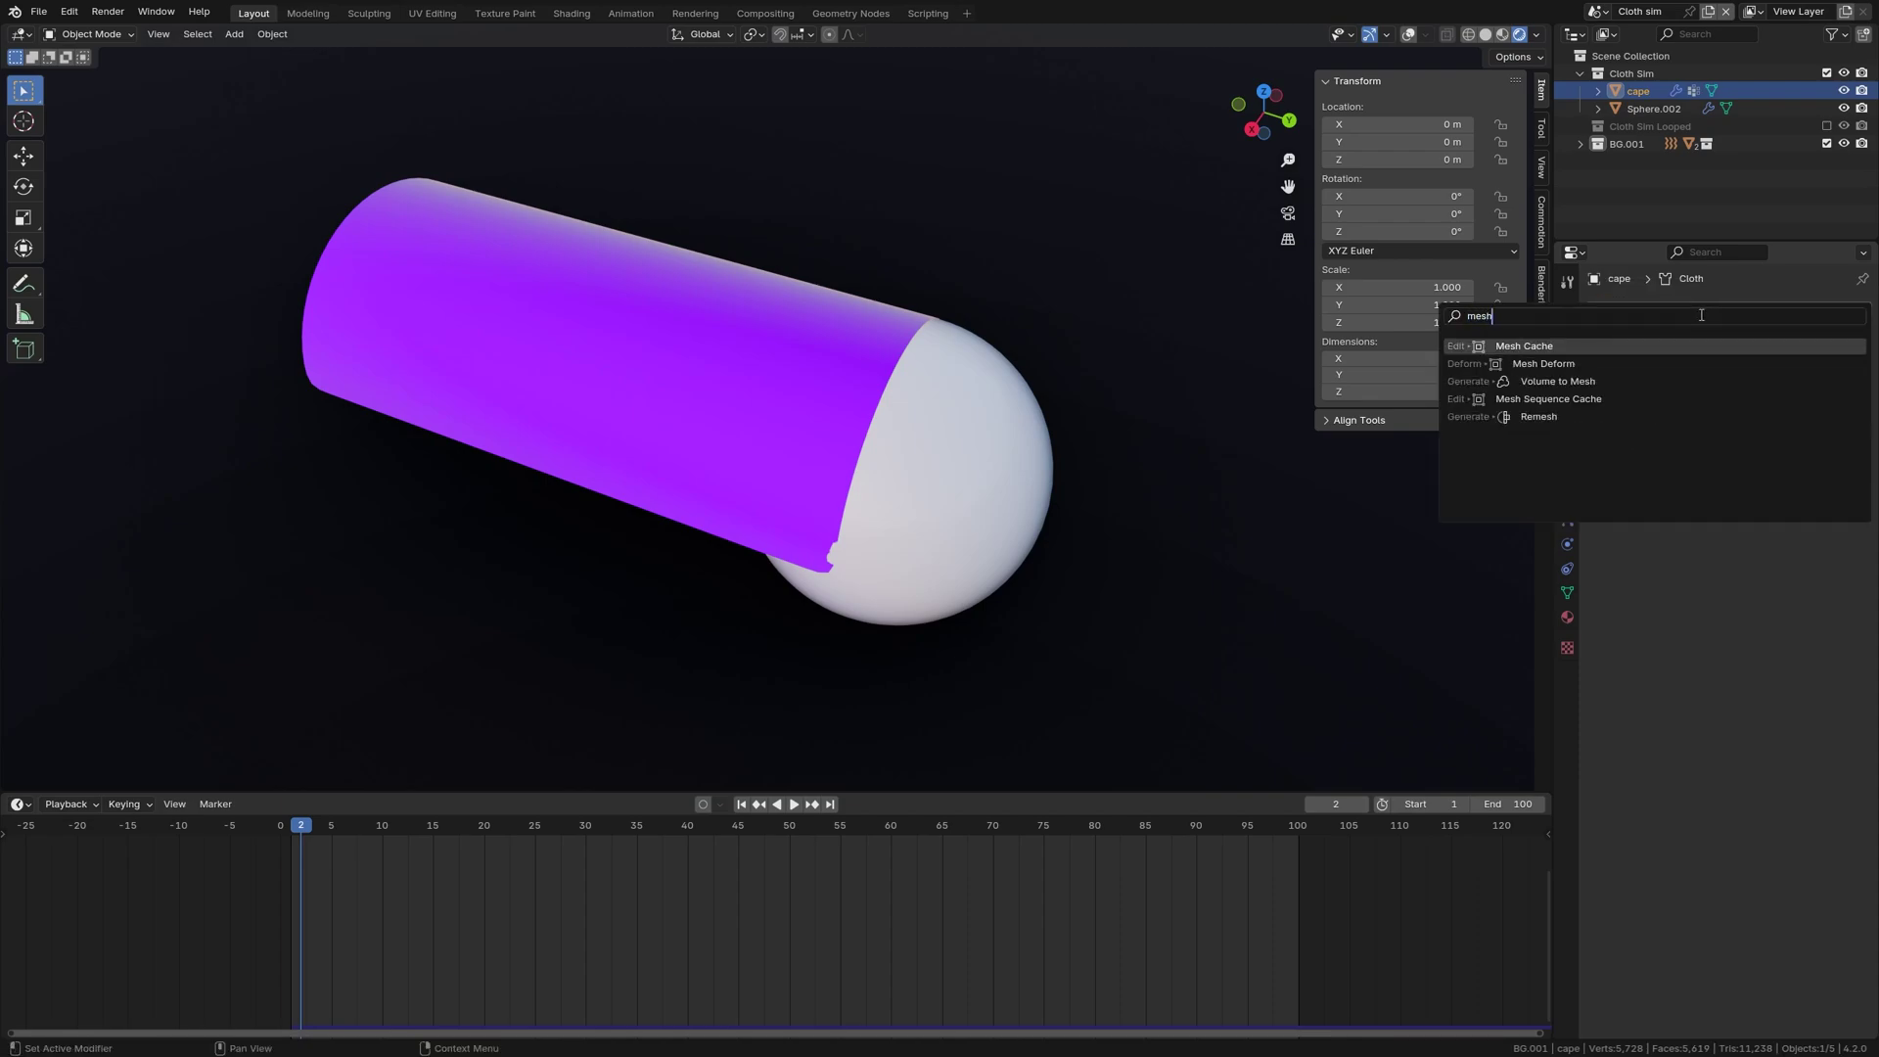
pyautogui.press('Return')
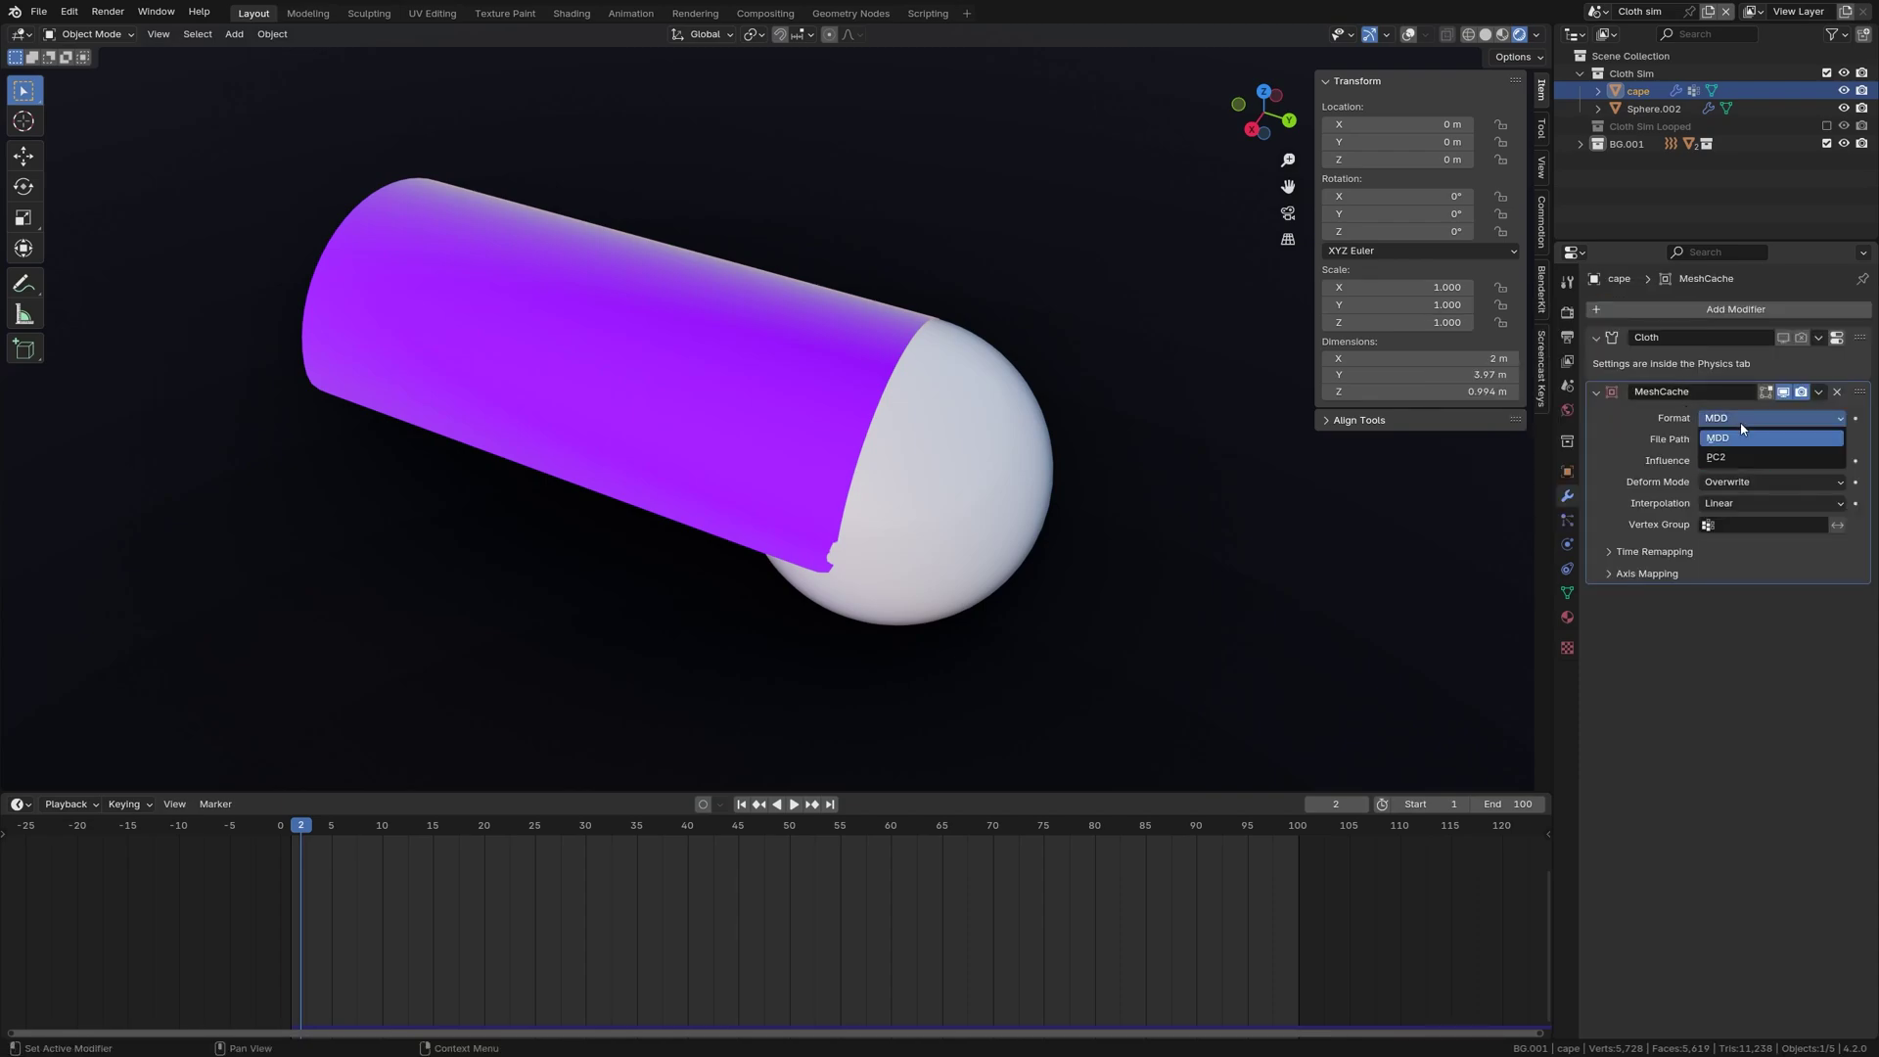
pyautogui.click(1838, 440)
pyautogui.click(661, 352)
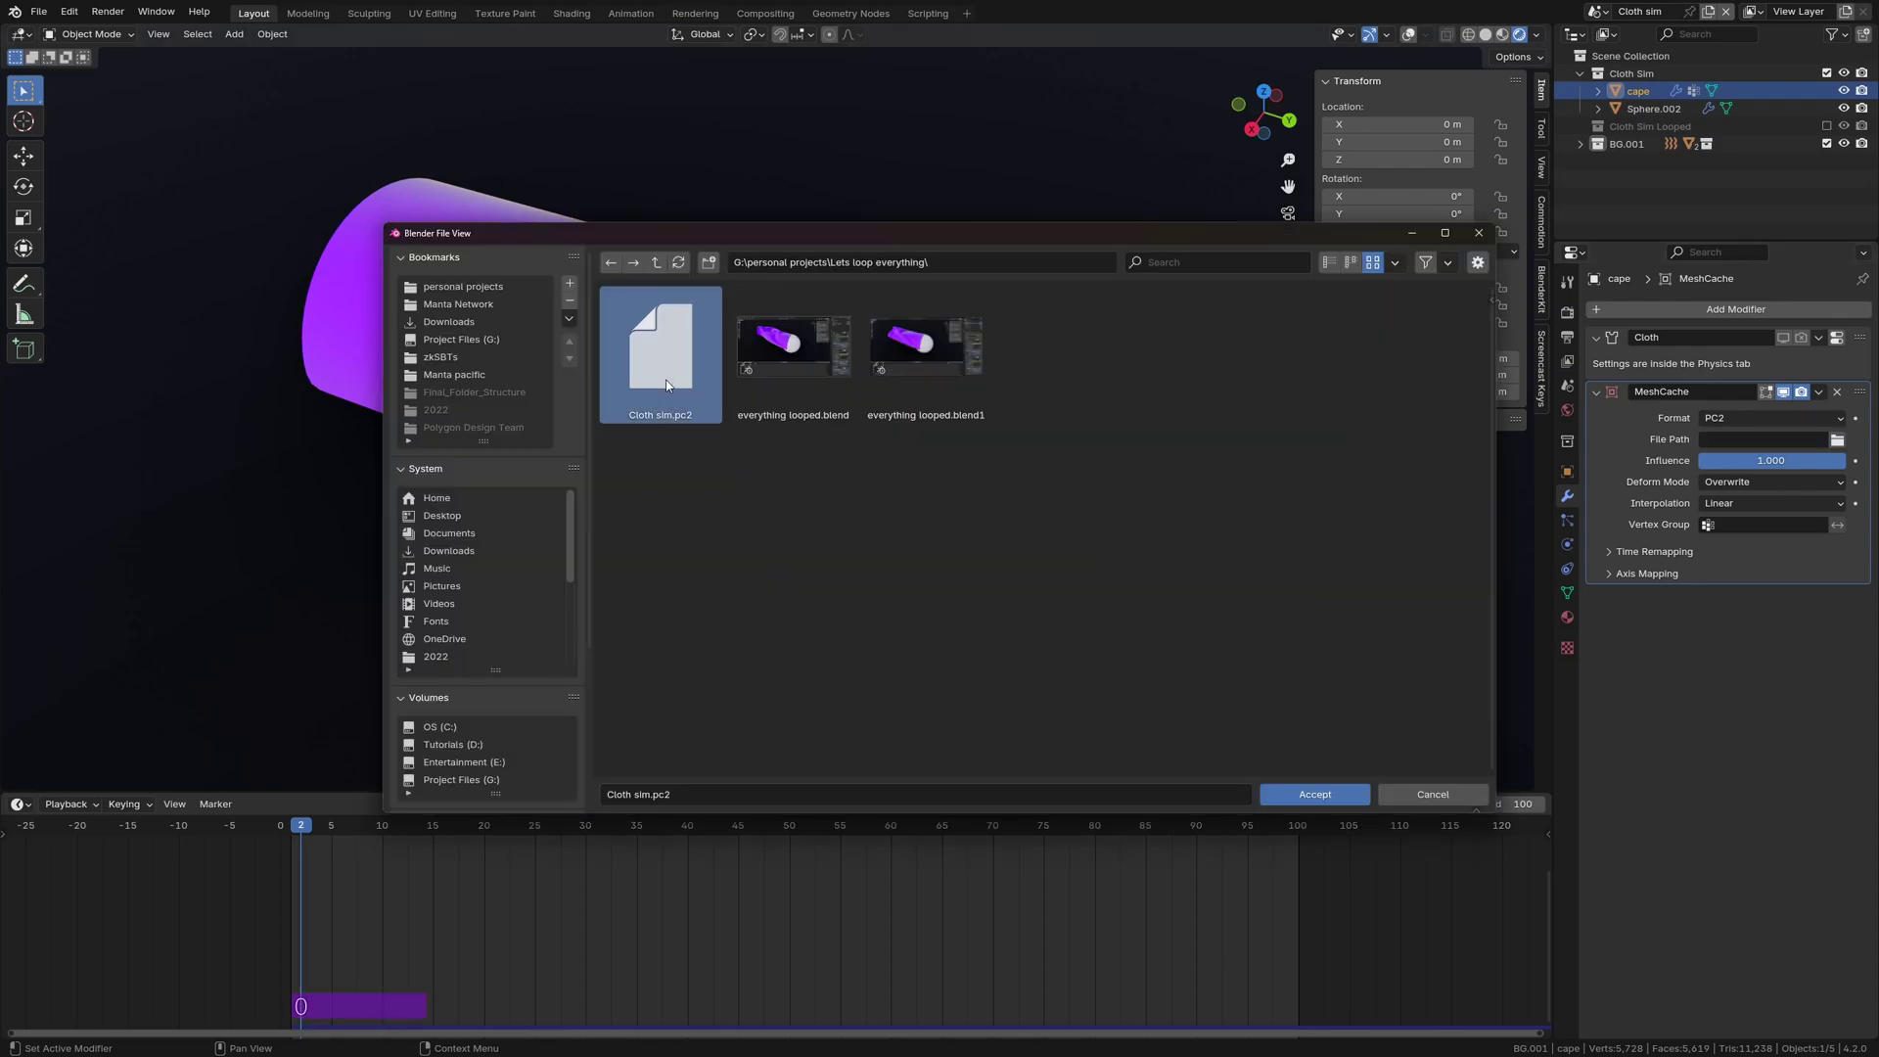
pyautogui.click(1314, 795)
# Step: Set the Mesh Cache modifier's time-remapping Frame Start to -50 and play the animation
pyautogui.click(1654, 552)
pyautogui.doubleClick(1772, 619)
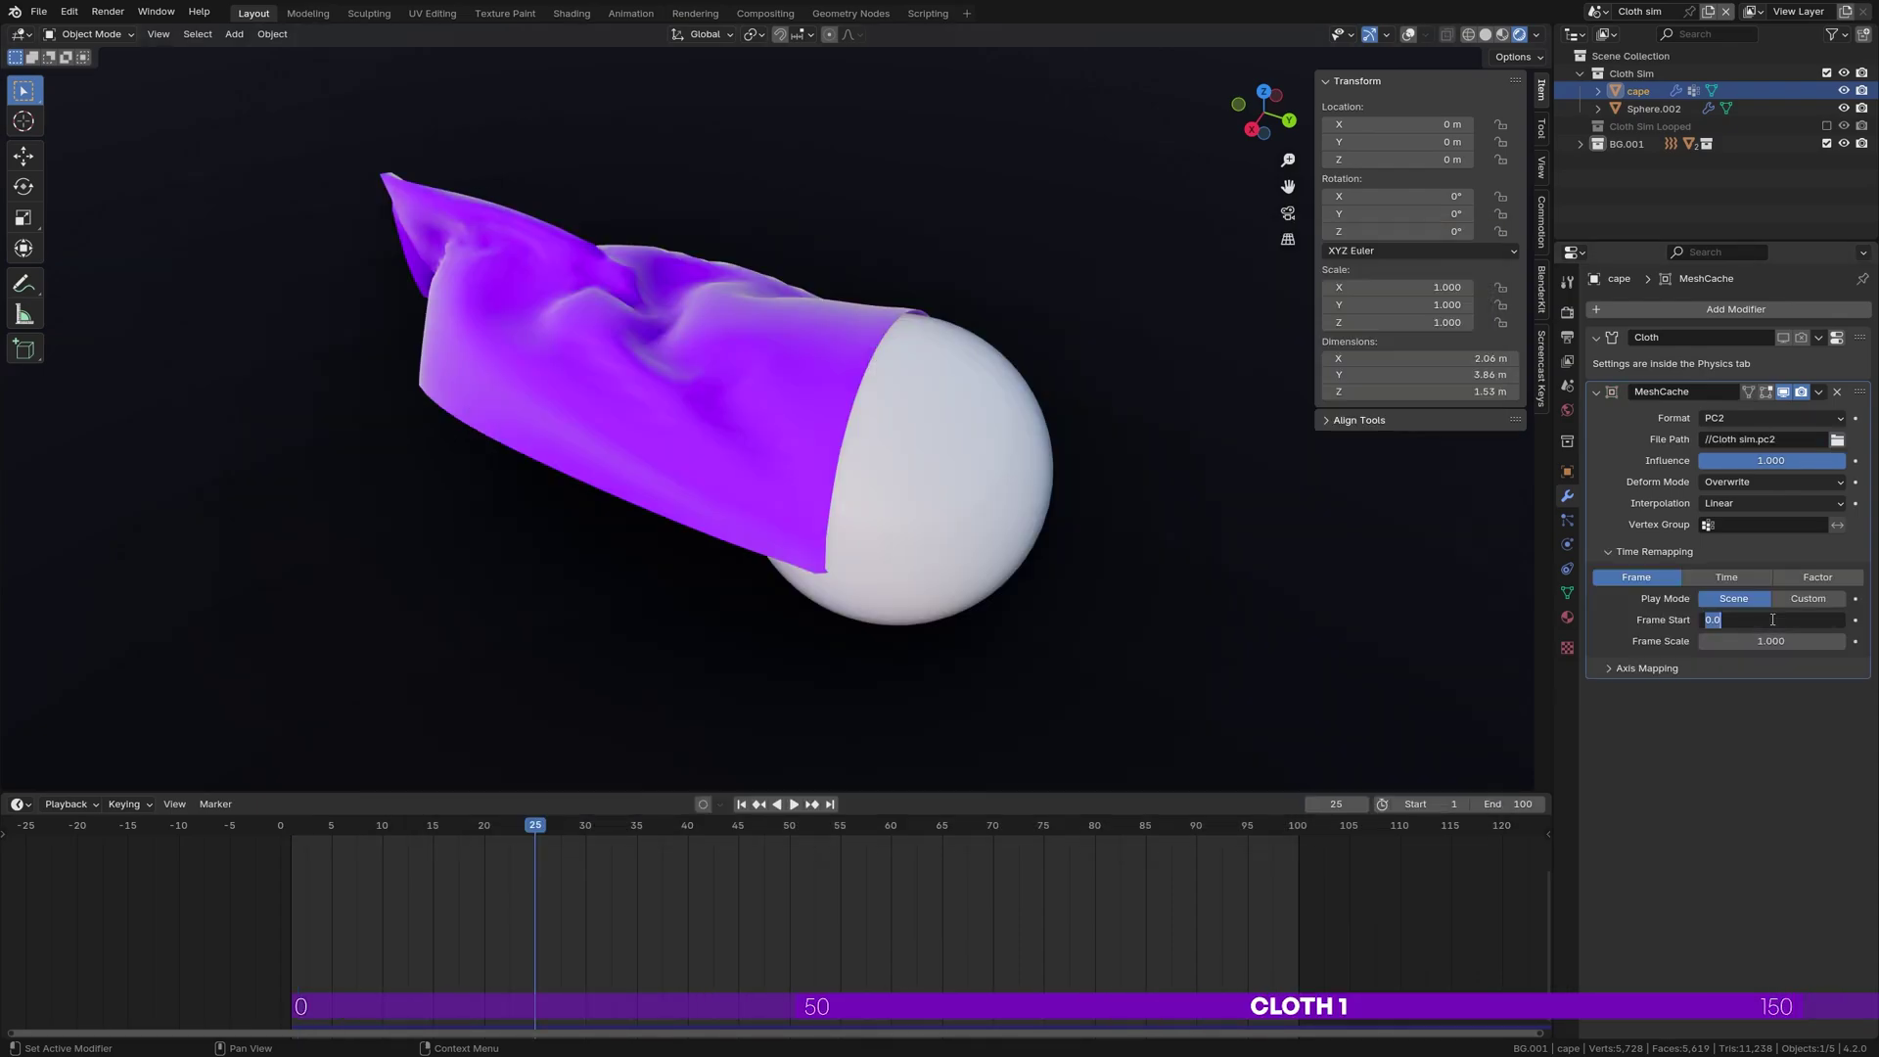
pyautogui.write('-5')
pyautogui.press('Return')
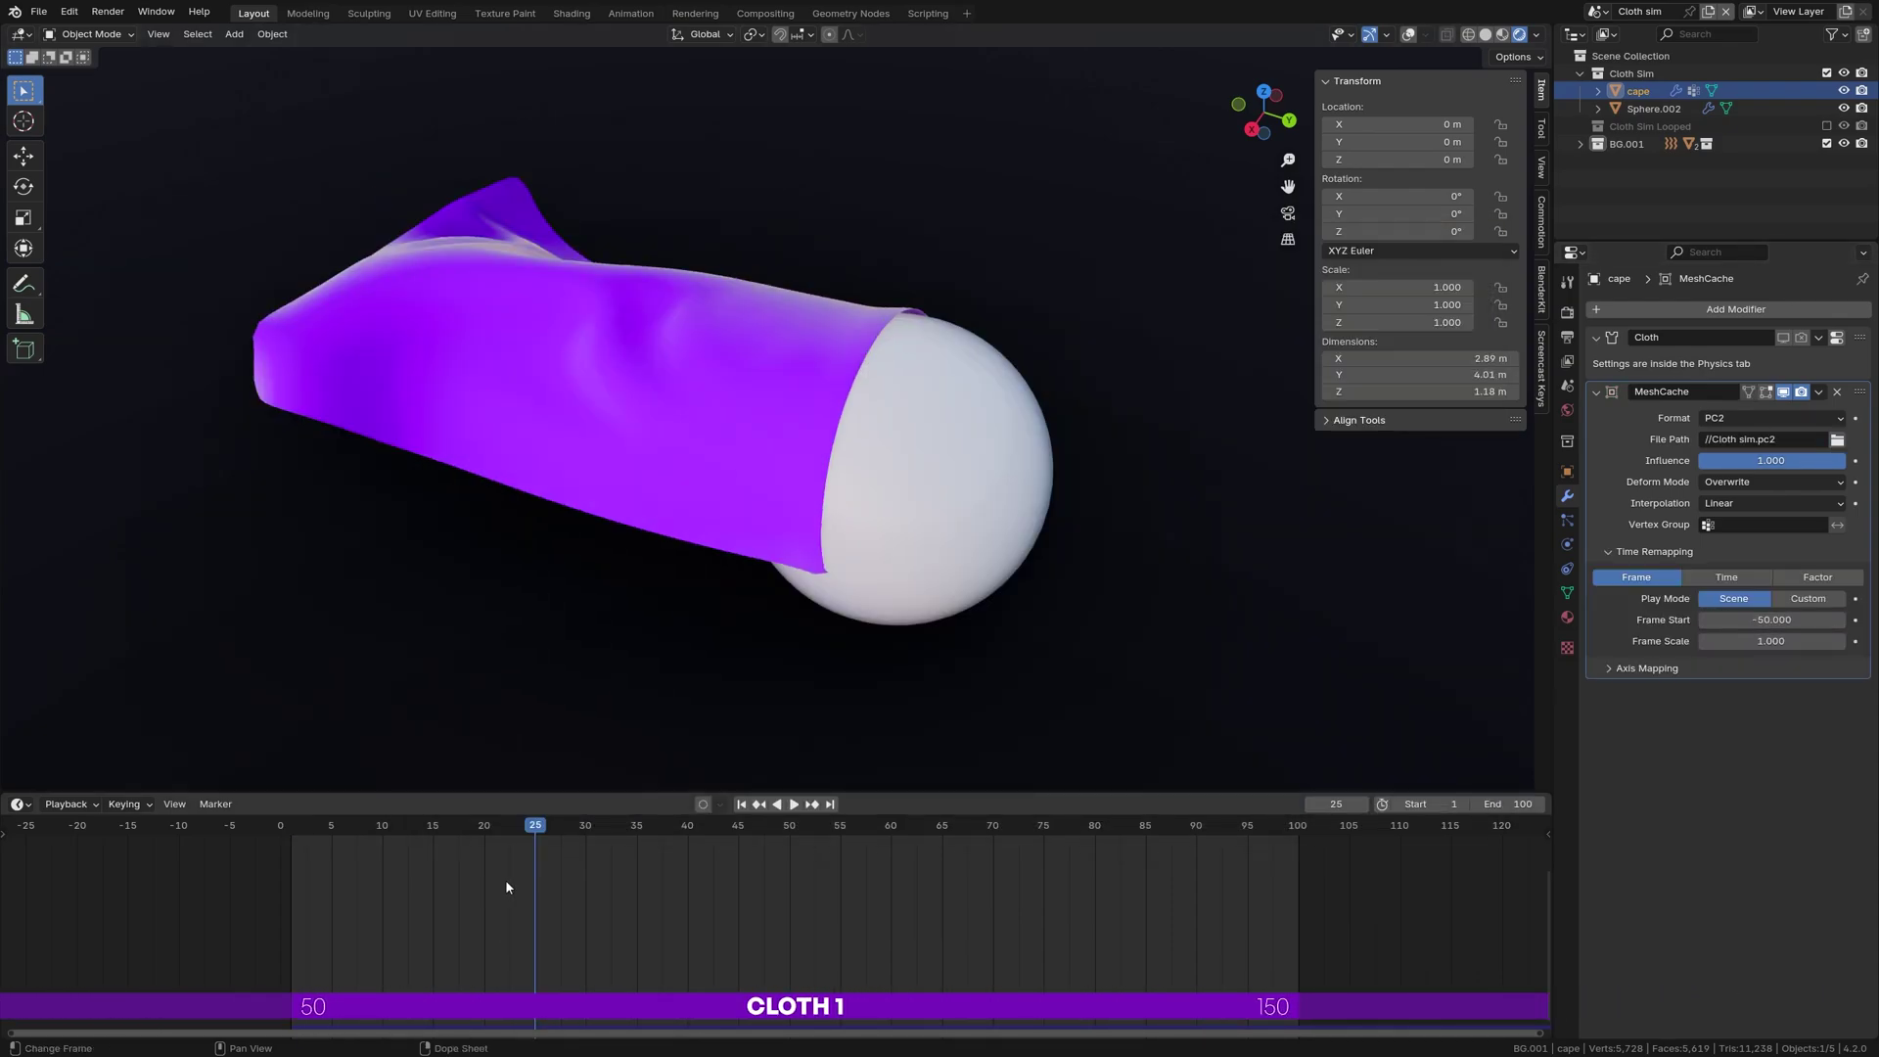
pyautogui.press('space')
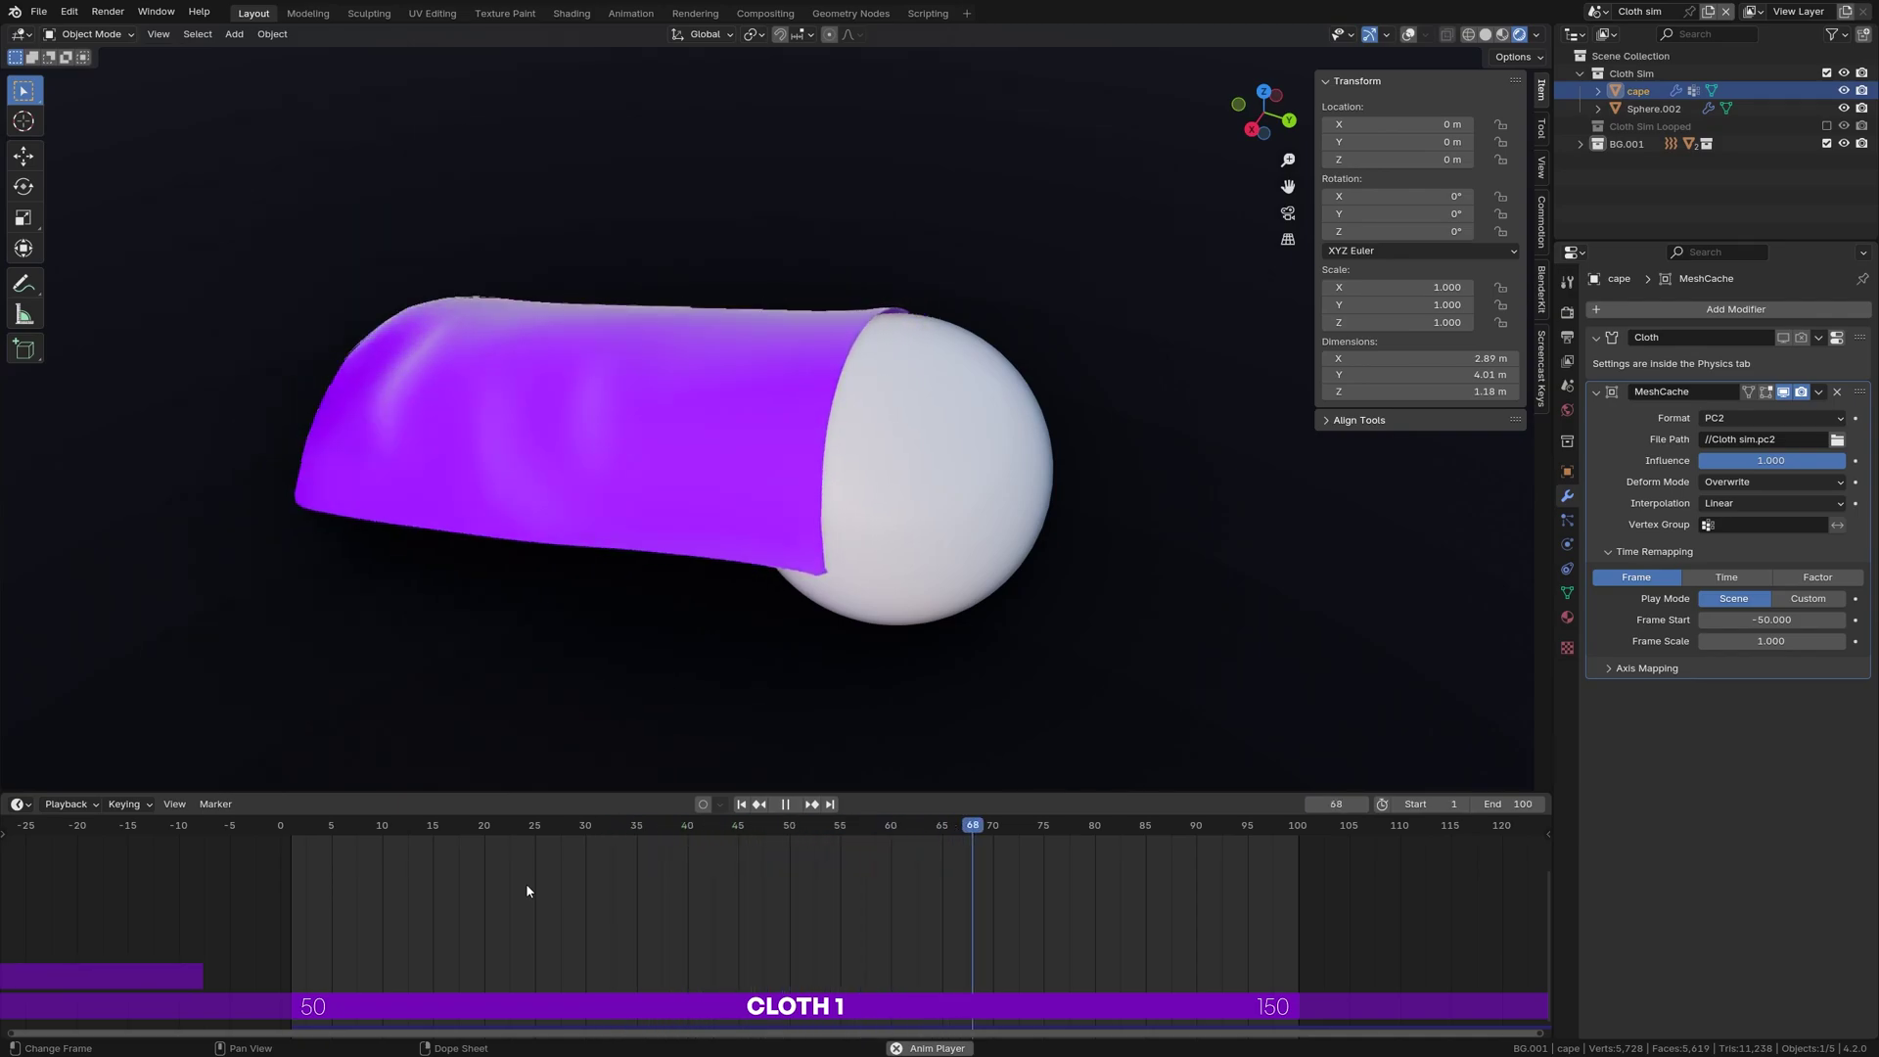
# Step: Duplicate the Mesh Cache modifier and set the copy's Frame Start to -150
pyautogui.click(1818, 391)
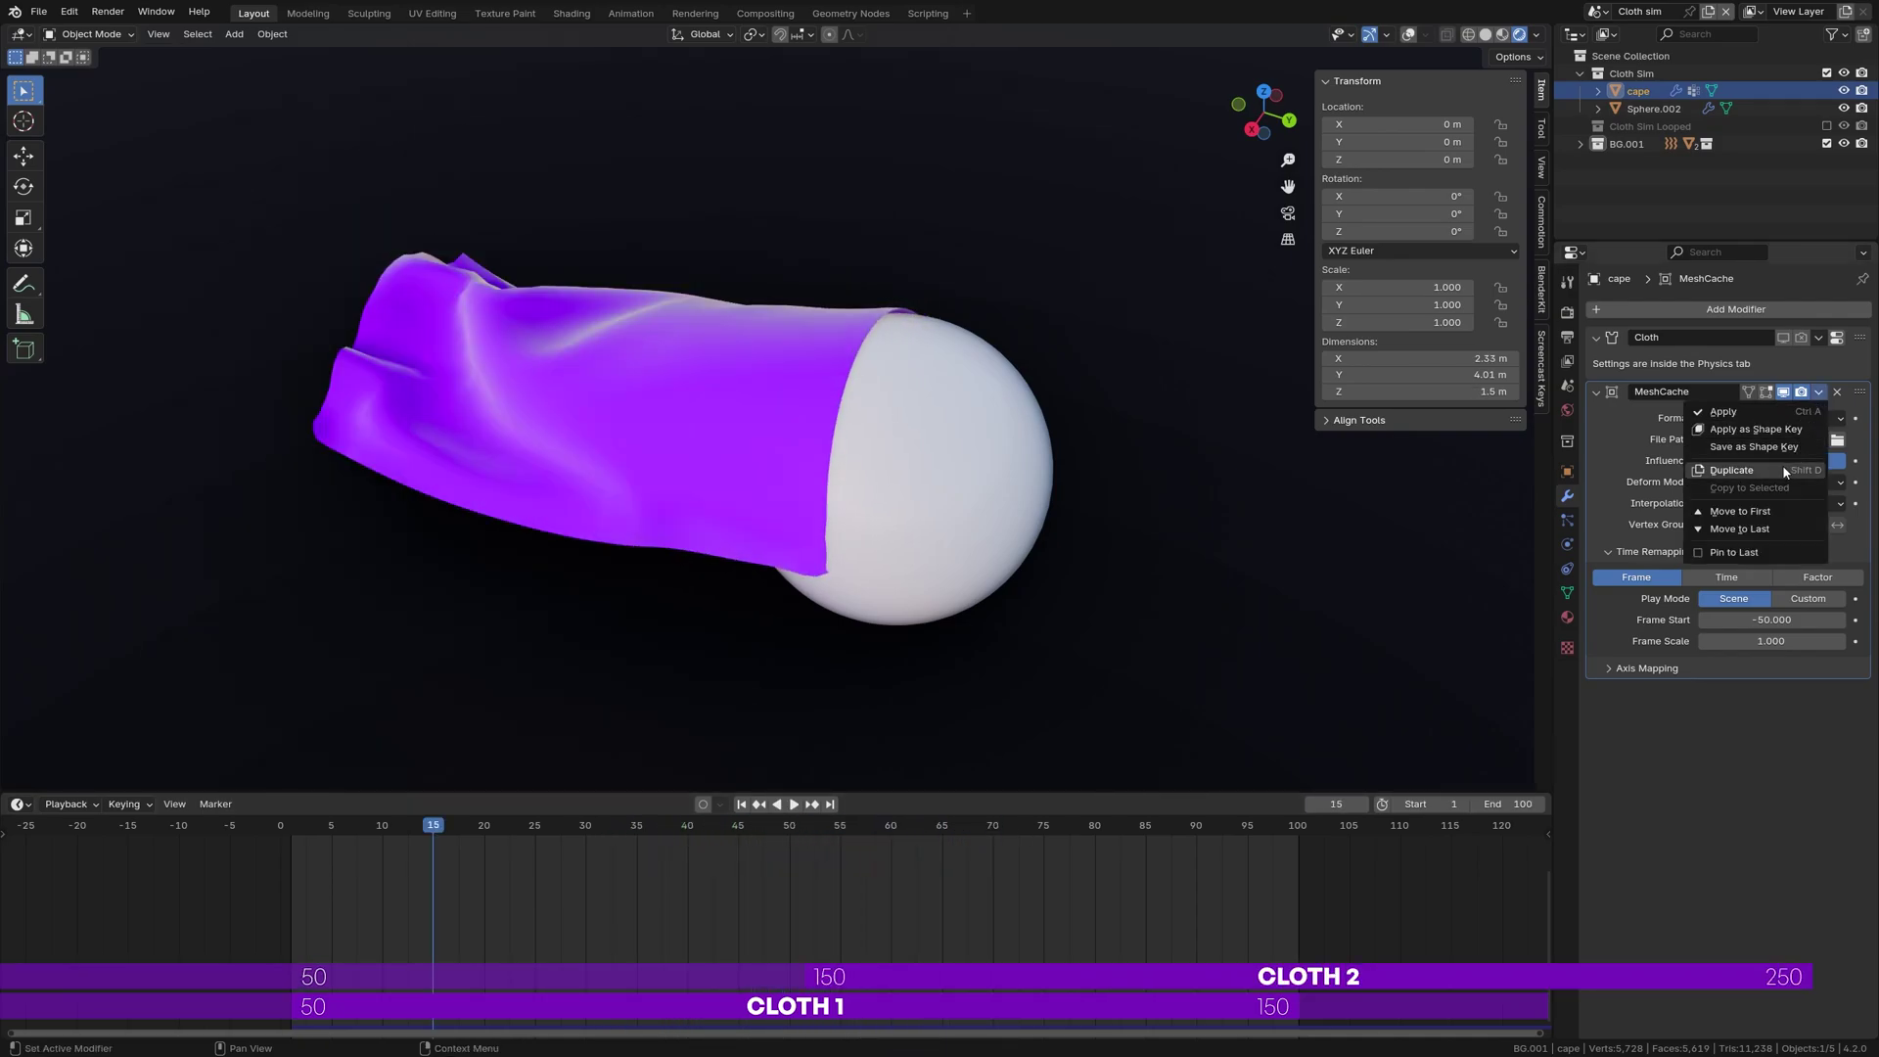
pyautogui.click(1730, 471)
pyautogui.click(1762, 918)
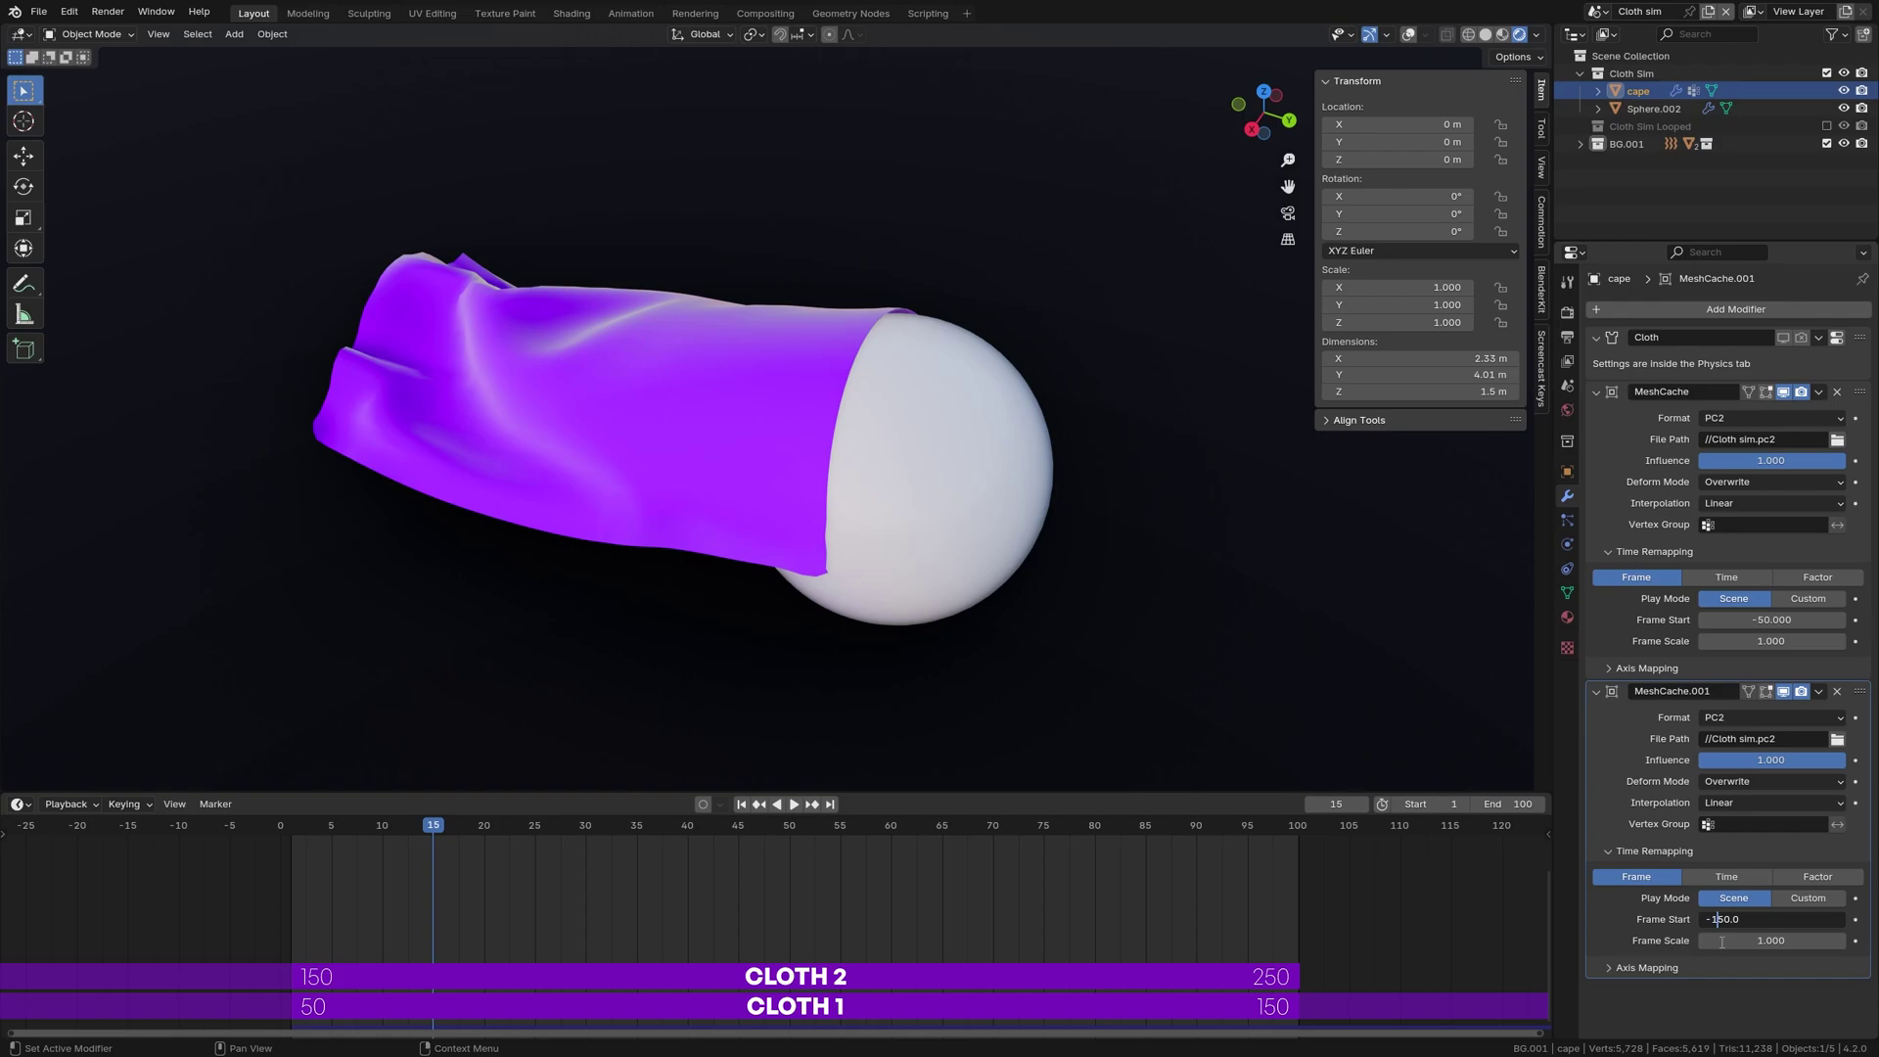
pyautogui.press('Return')
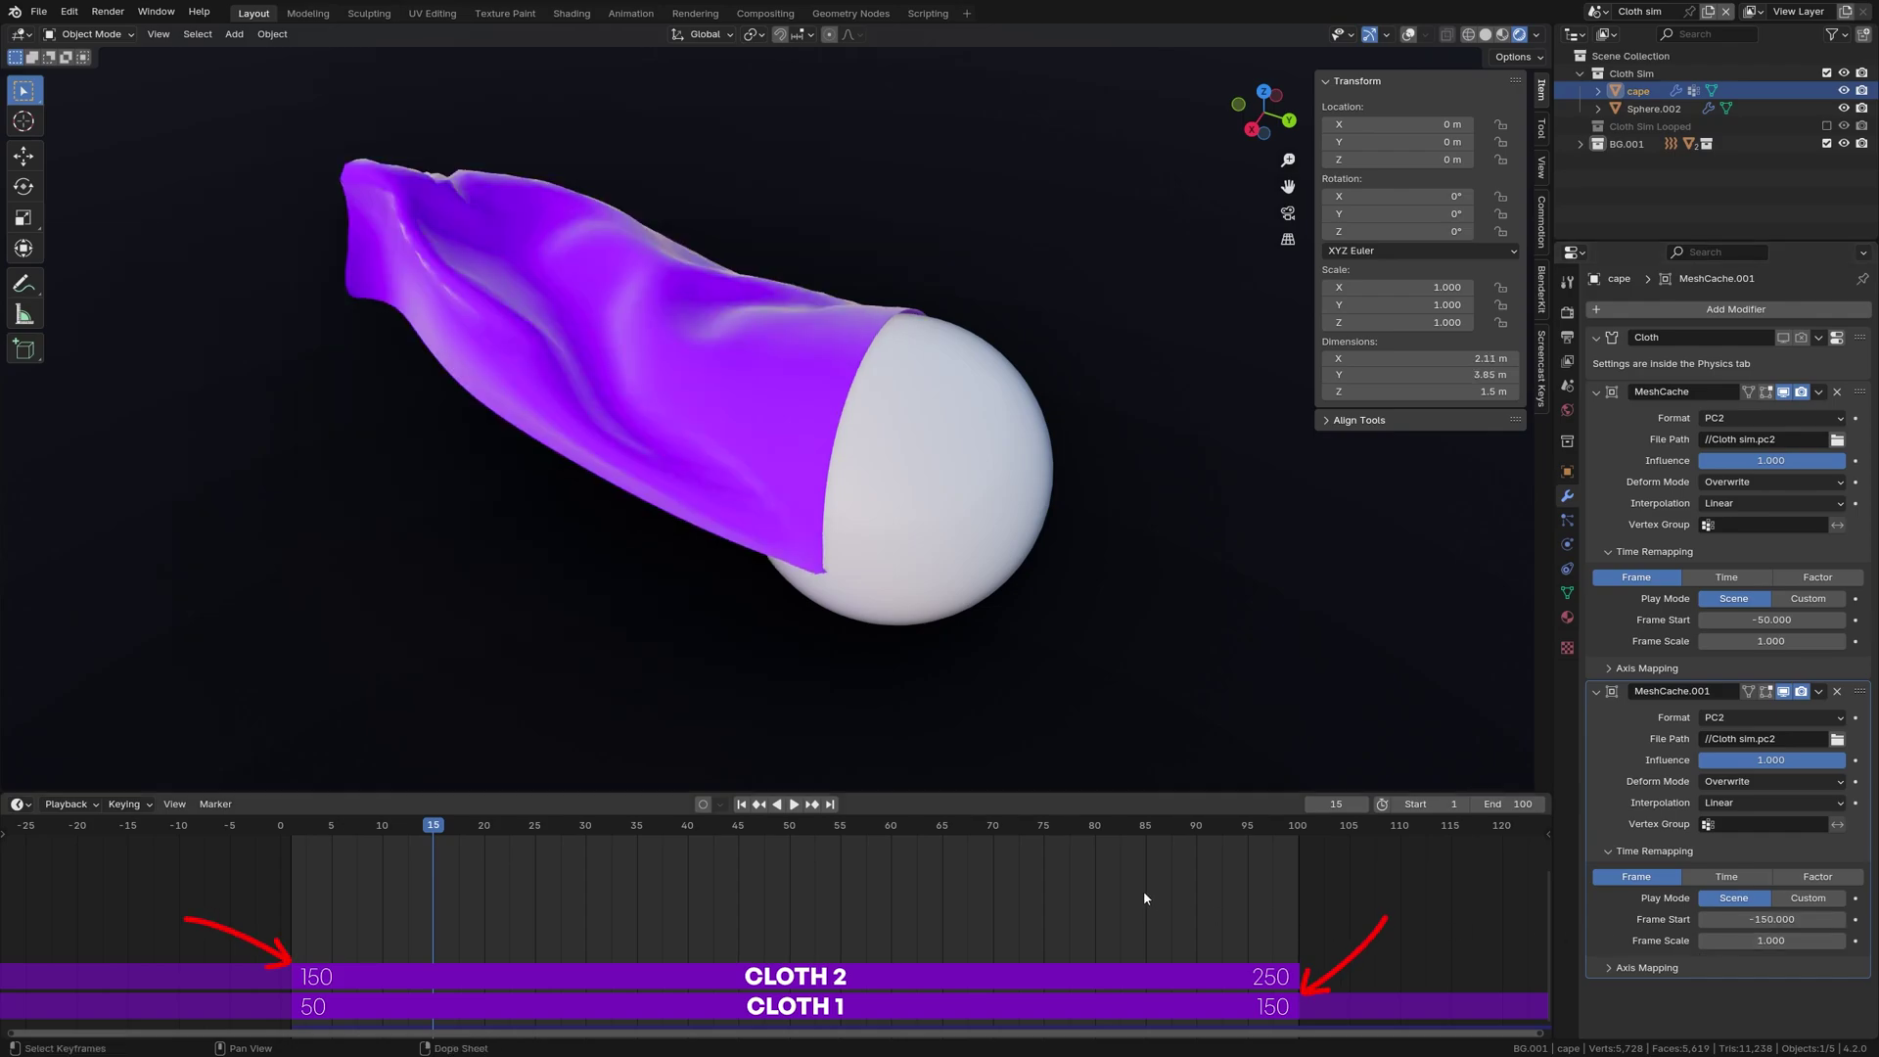
# Step: Keyframe the first Mesh Cache modifier's Influence at 0 on frame 0 and 1 on frame 100
pyautogui.hotkey('shift', 'Left')
pyautogui.moveTo(1803, 460); pyautogui.dragTo(1703, 460)
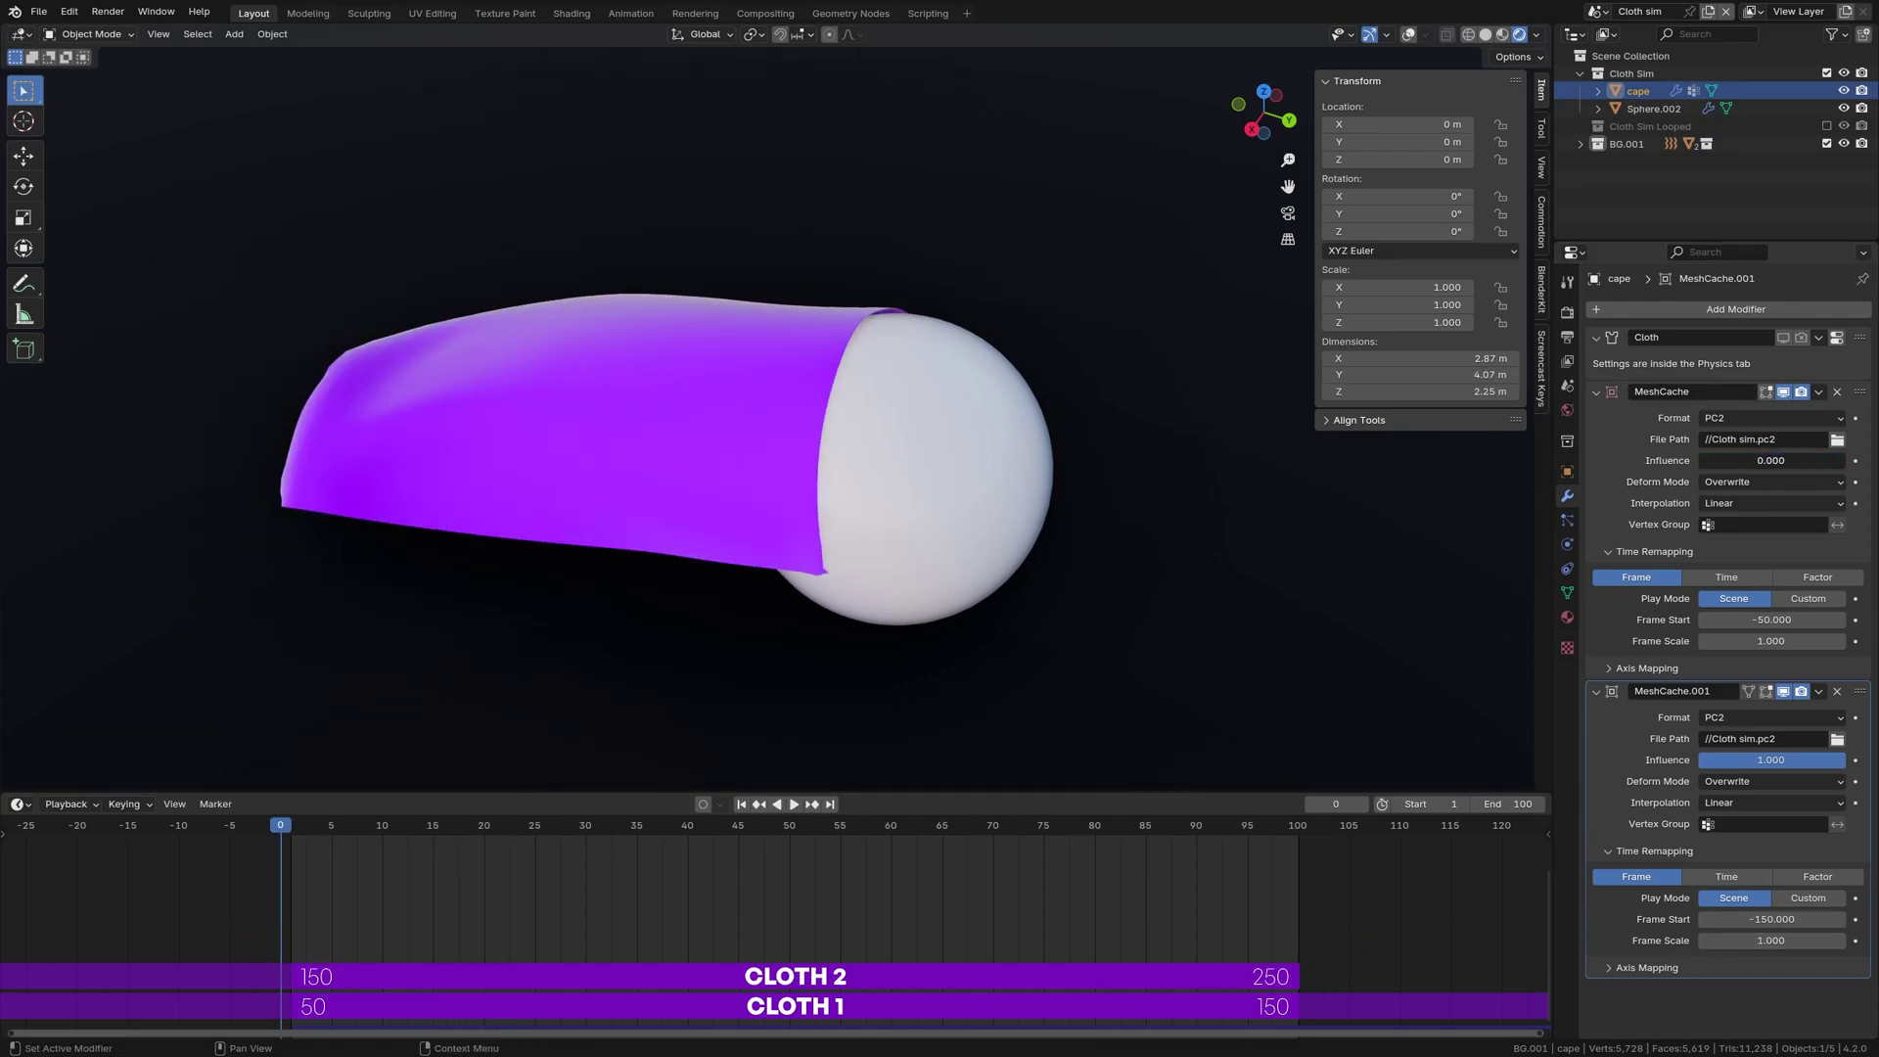
pyautogui.click(1855, 461)
pyautogui.click(1297, 834)
pyautogui.moveTo(1703, 460); pyautogui.dragTo(1803, 460)
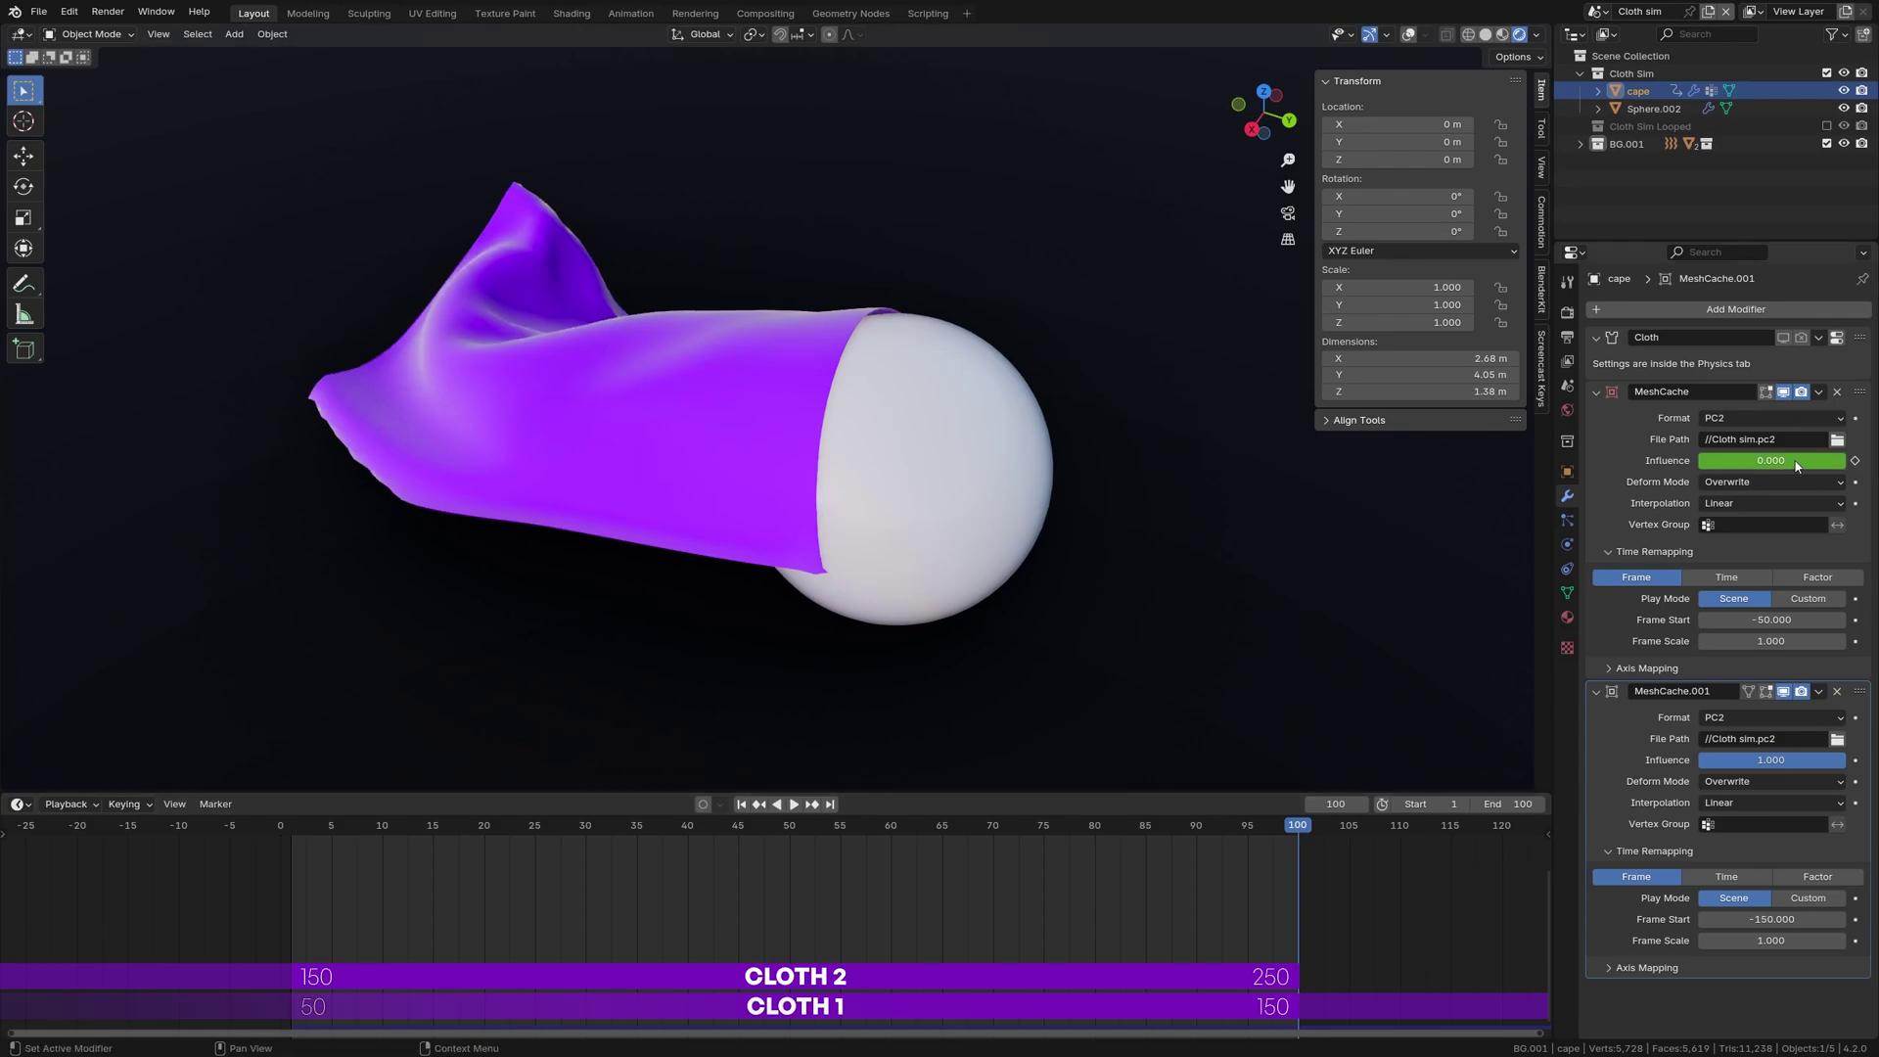
pyautogui.click(1855, 461)
# Step: Keyframe the duplicated Mesh Cache modifier's Influence at 0 on frame 100 and 1 on frame 1, and play the animation
pyautogui.moveTo(1803, 759); pyautogui.dragTo(1703, 759)
pyautogui.click(1856, 760)
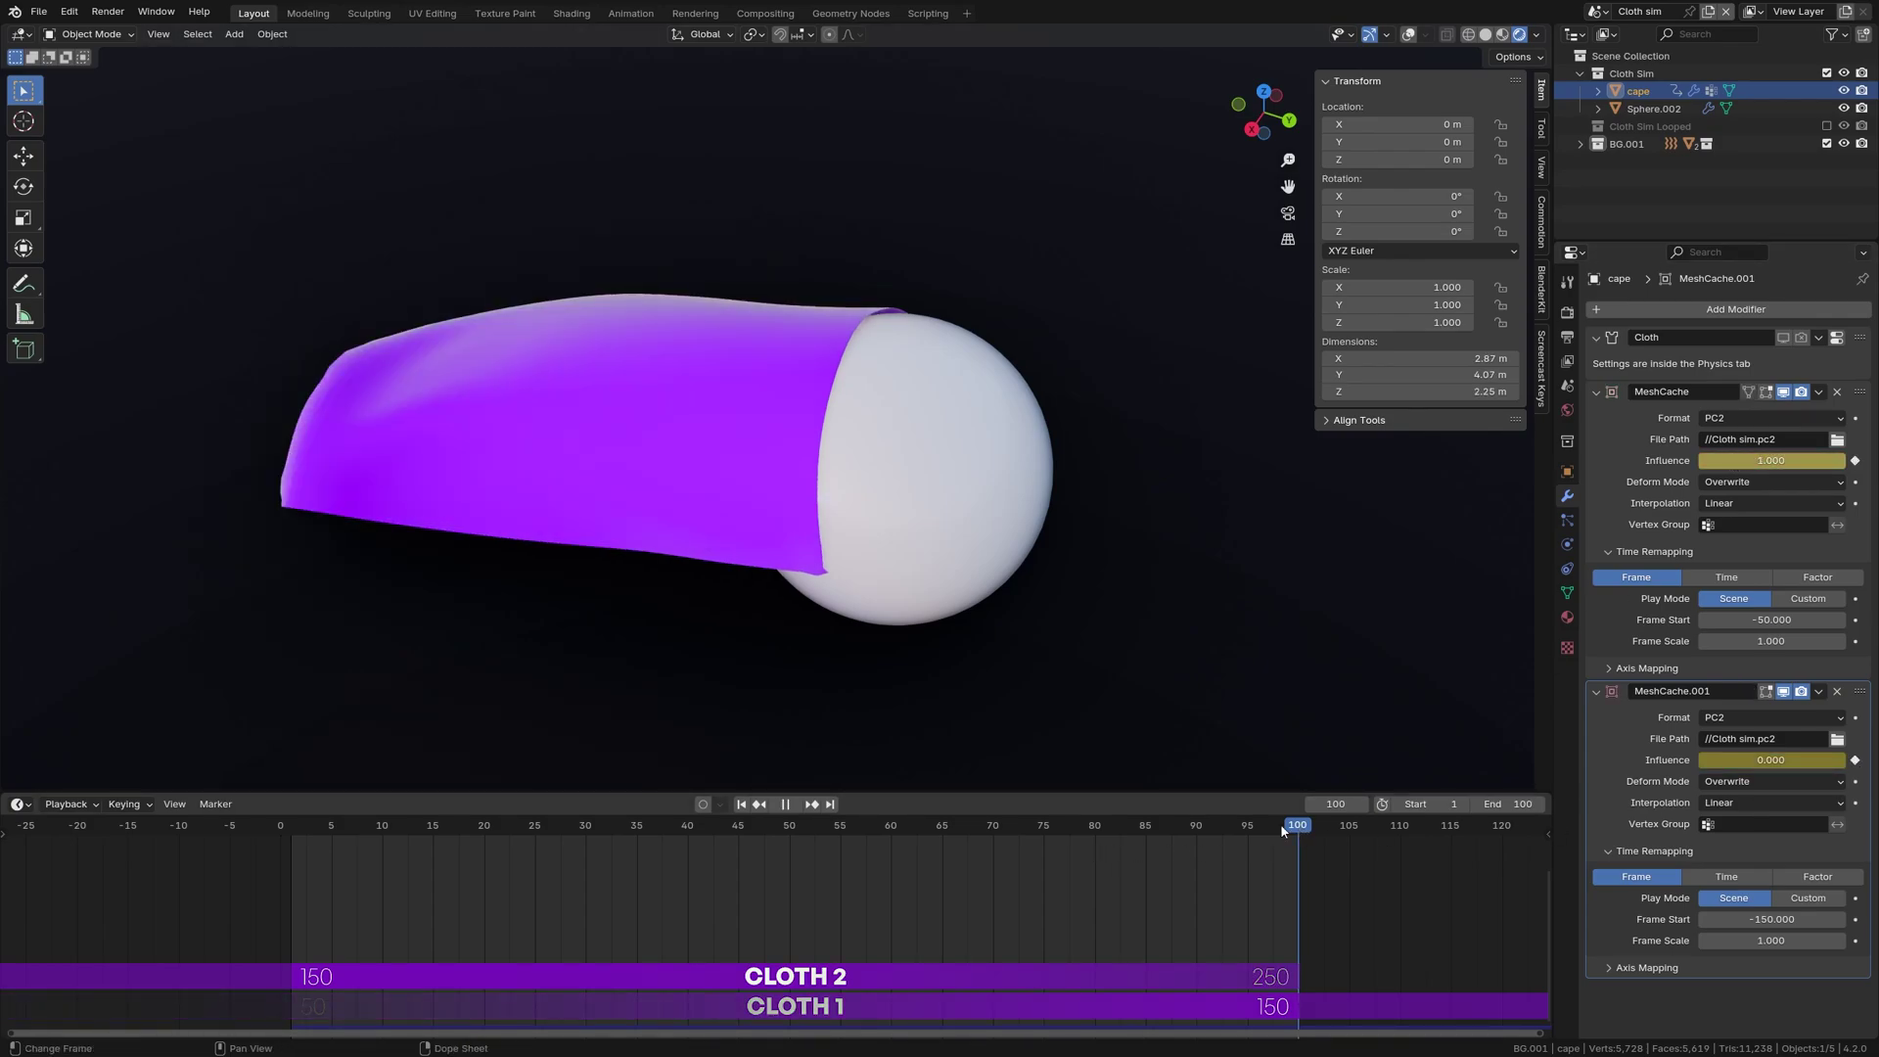
pyautogui.moveTo(1283, 831); pyautogui.dragTo(294, 859)
pyautogui.moveTo(1745, 761); pyautogui.dragTo(1850, 761)
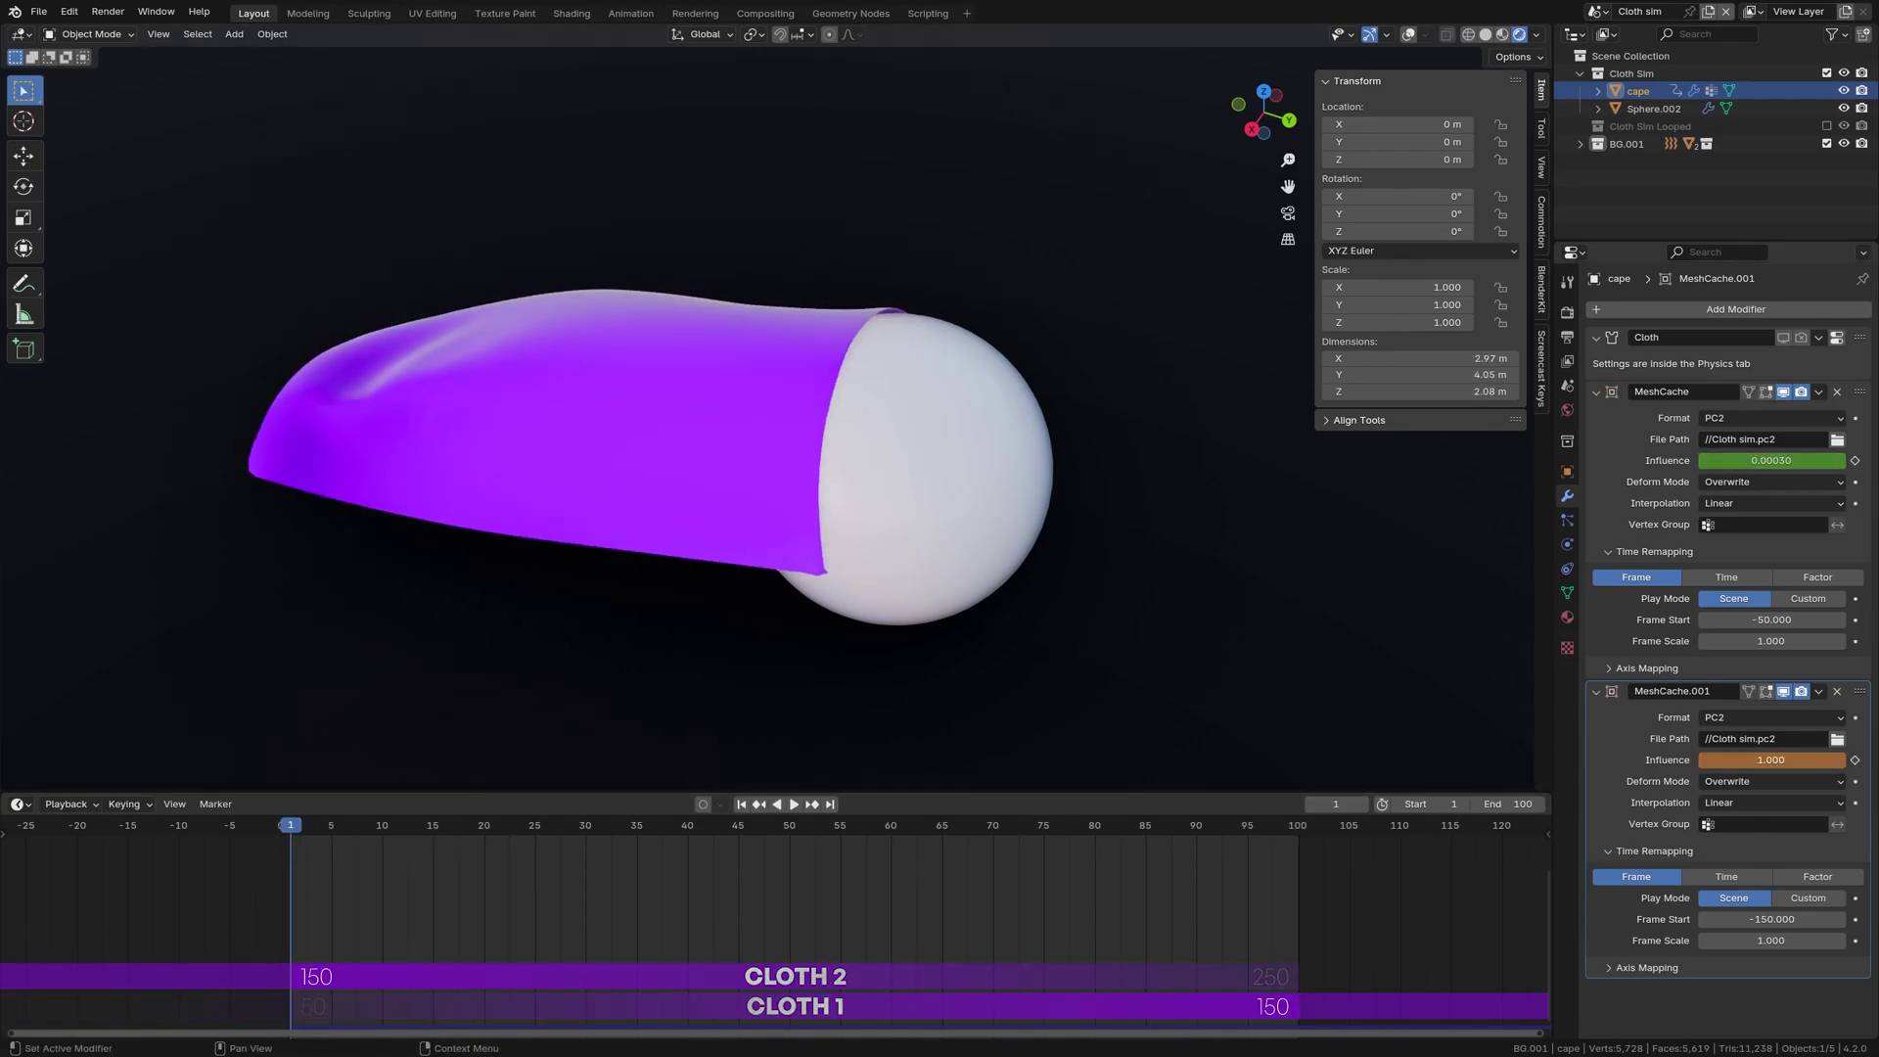
pyautogui.click(1855, 760)
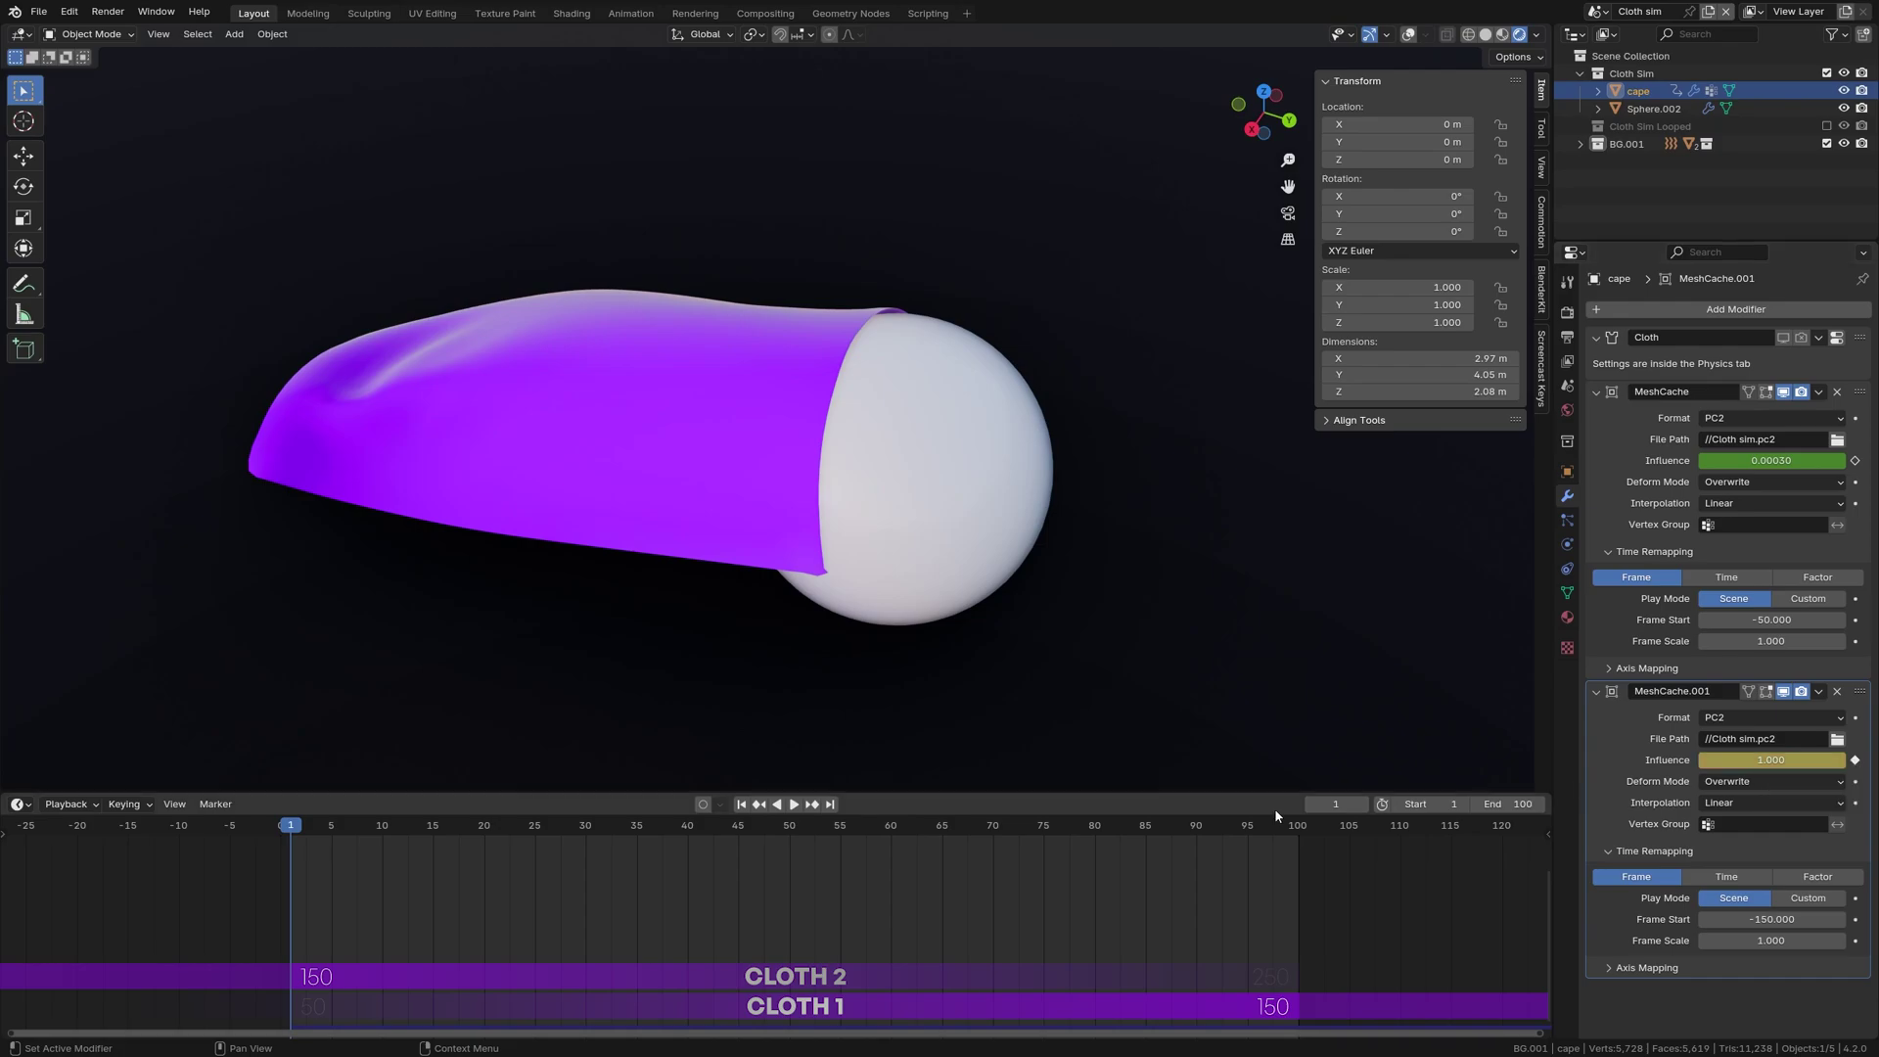
pyautogui.press('space')
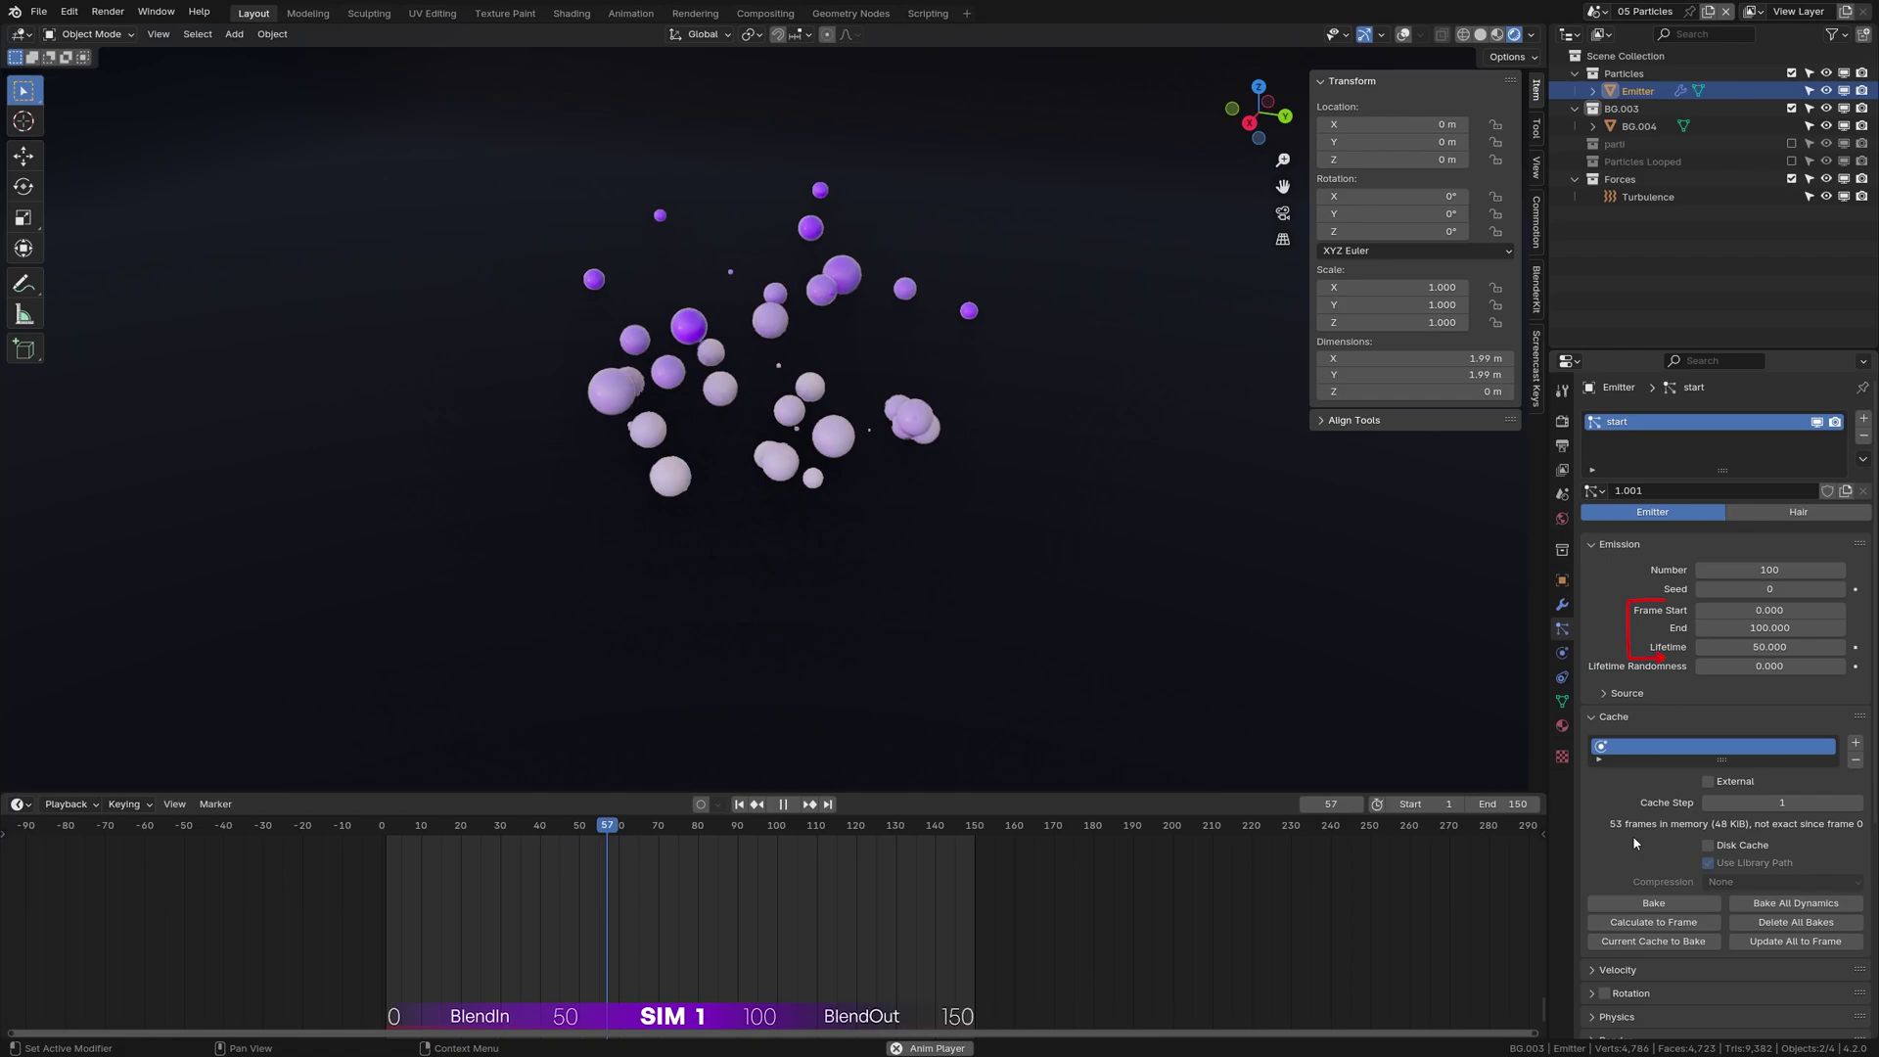
# Step: Examine the Emitter particle system's texture slot and the Blend texture's influence settings in the 05 Particles scene
pyautogui.scroll(-8, 1633, 836)
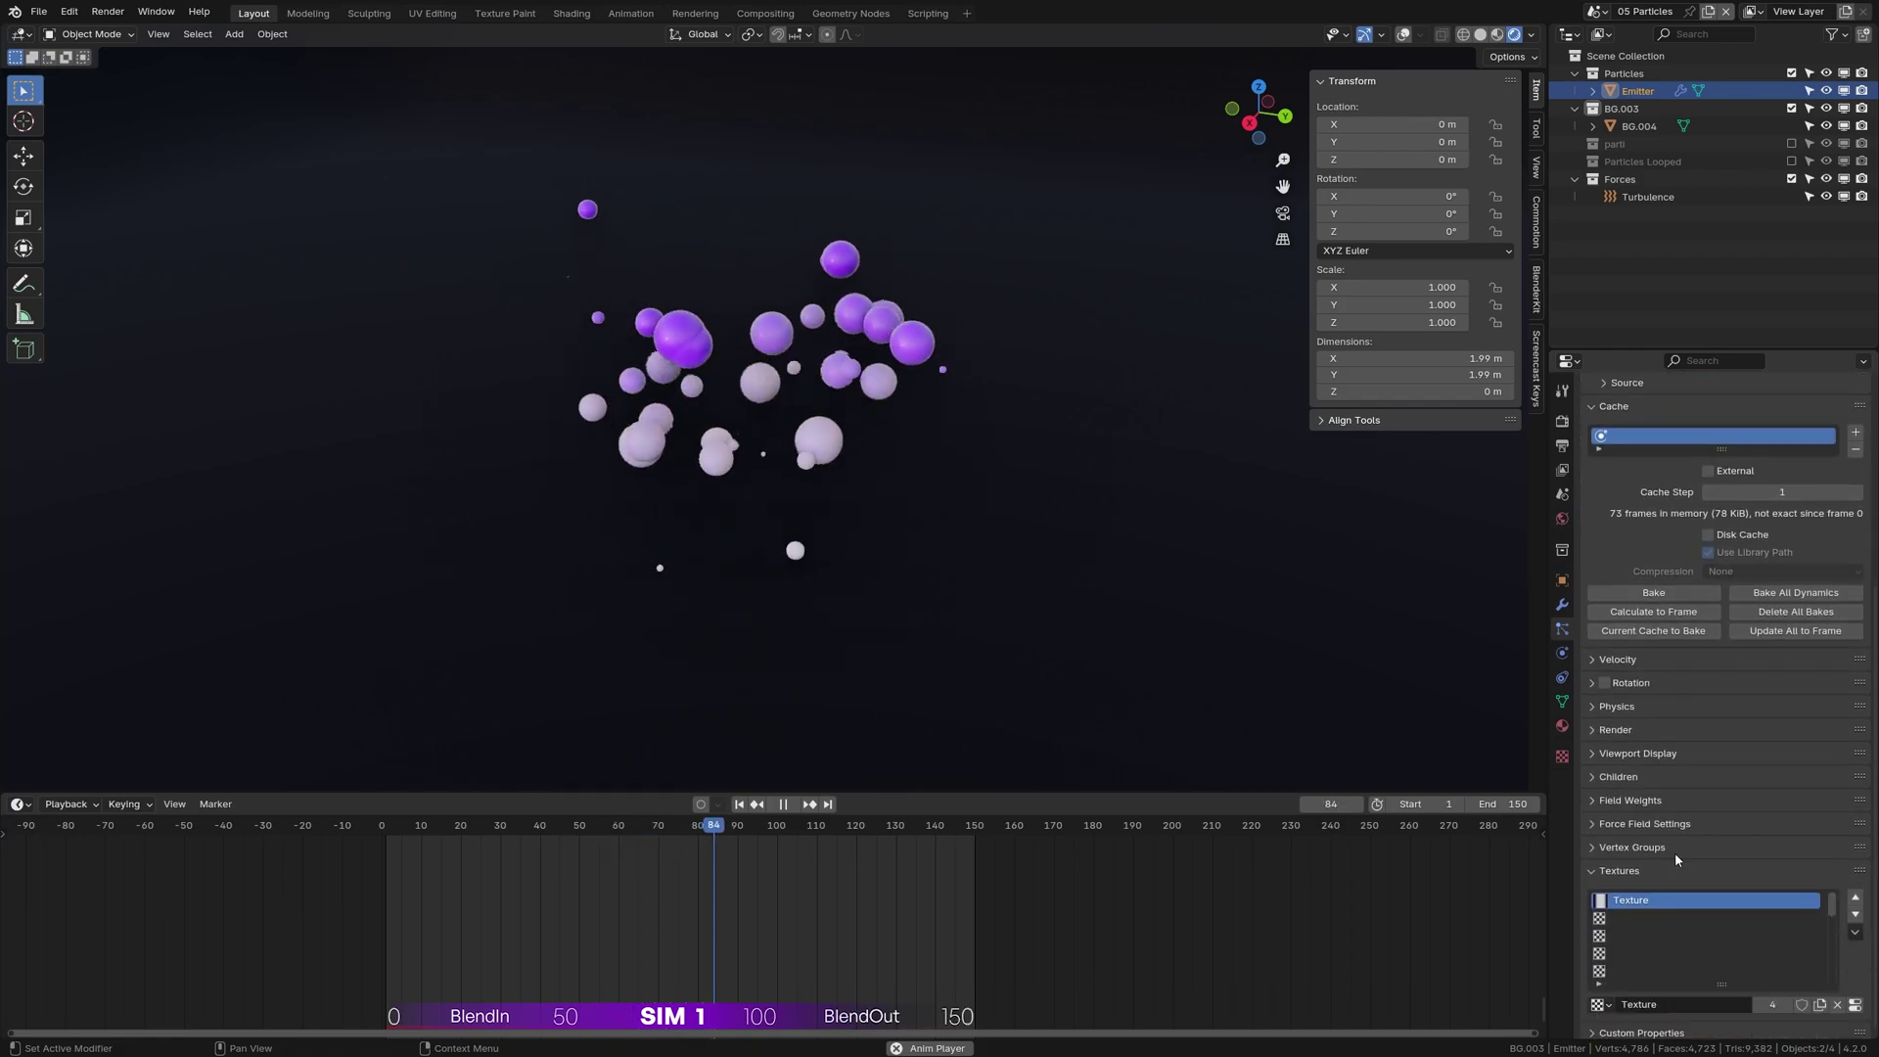
pyautogui.click(1859, 1004)
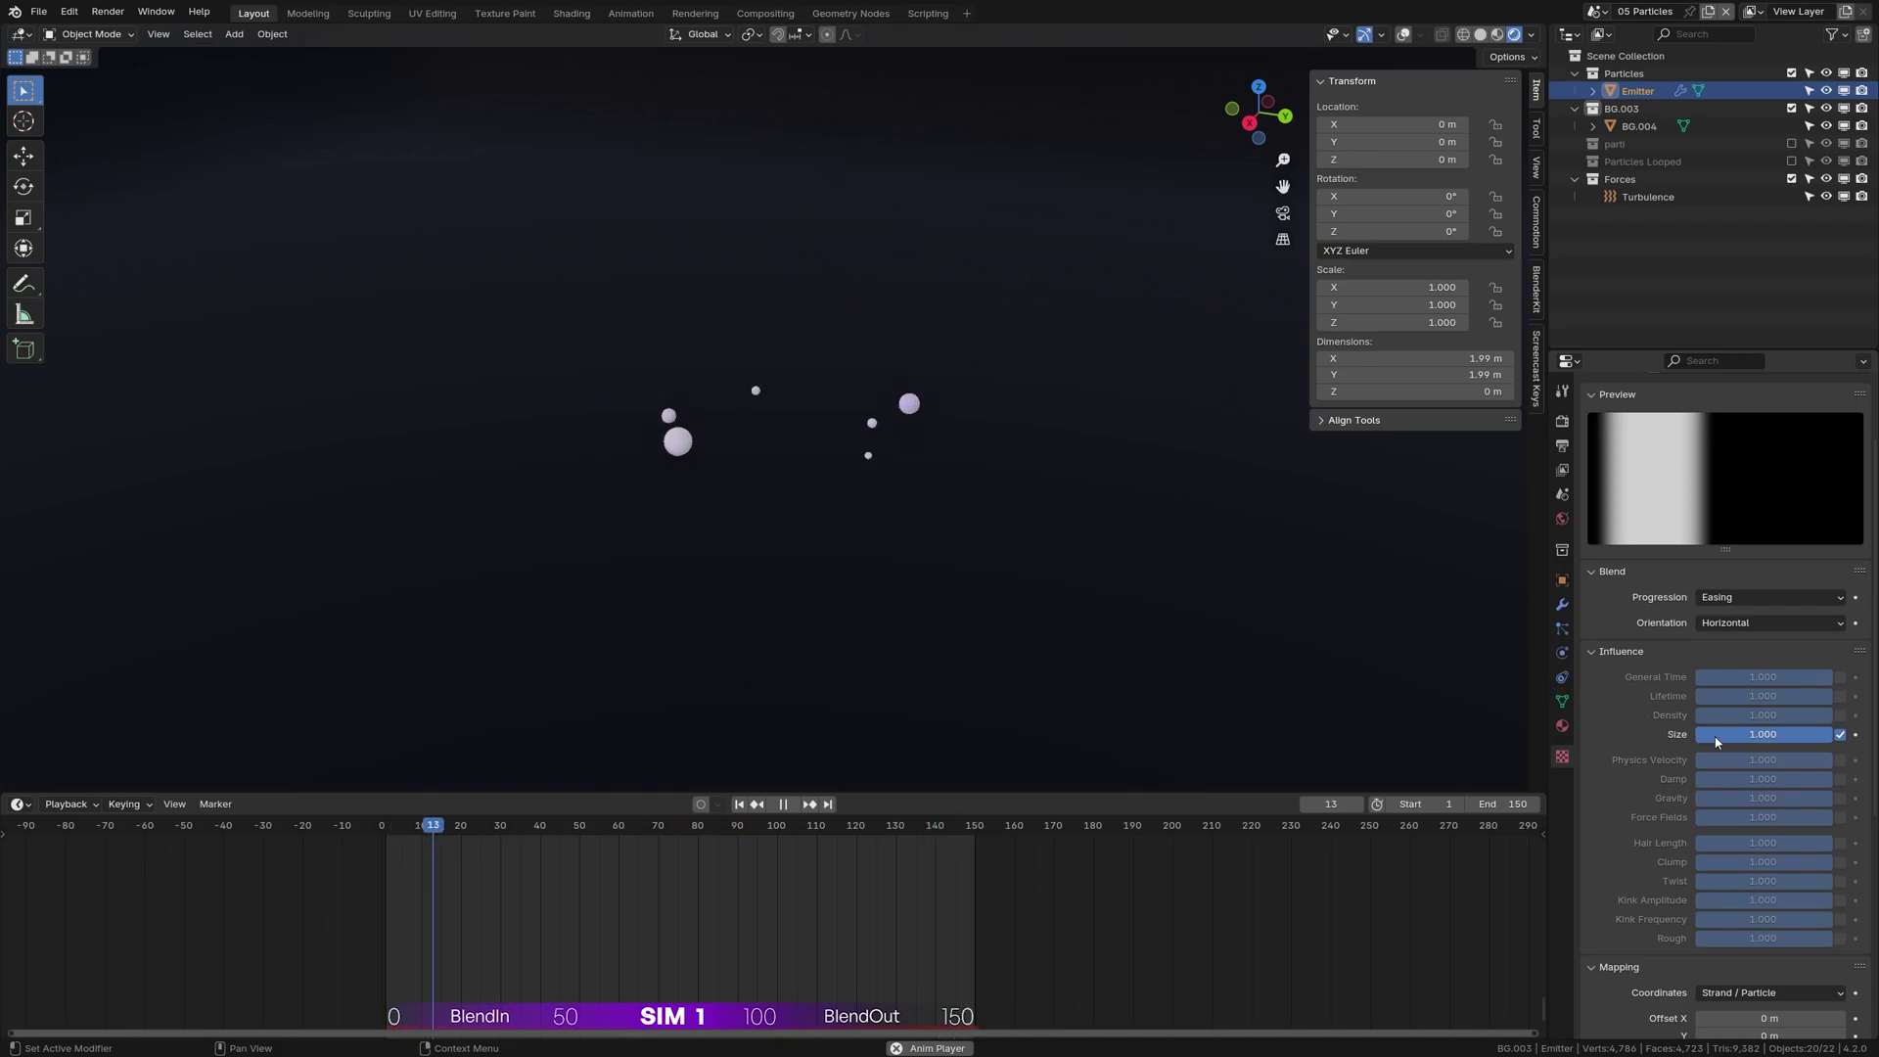
pyautogui.scroll(-8, 1715, 741)
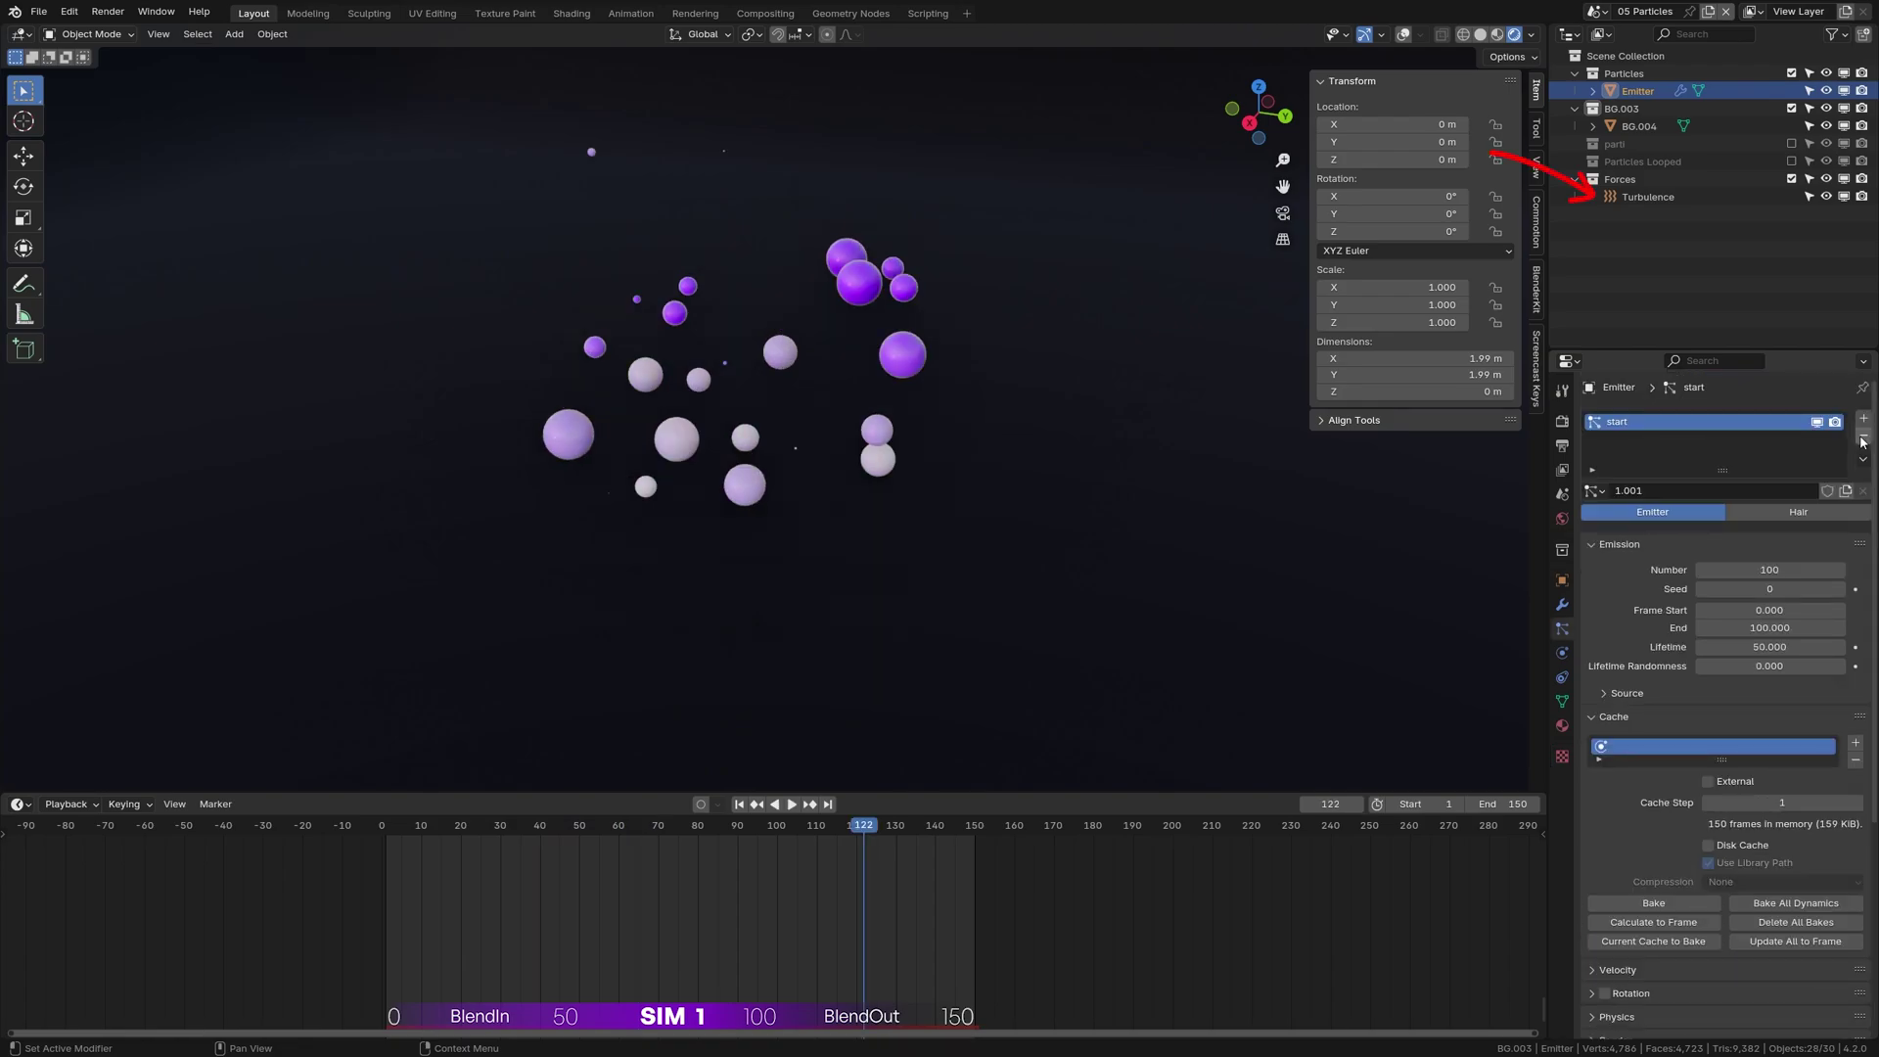
# Step: Duplicate the Emitter's particle system and make its particle settings single-user so the two systems are independent
pyautogui.click(1863, 466)
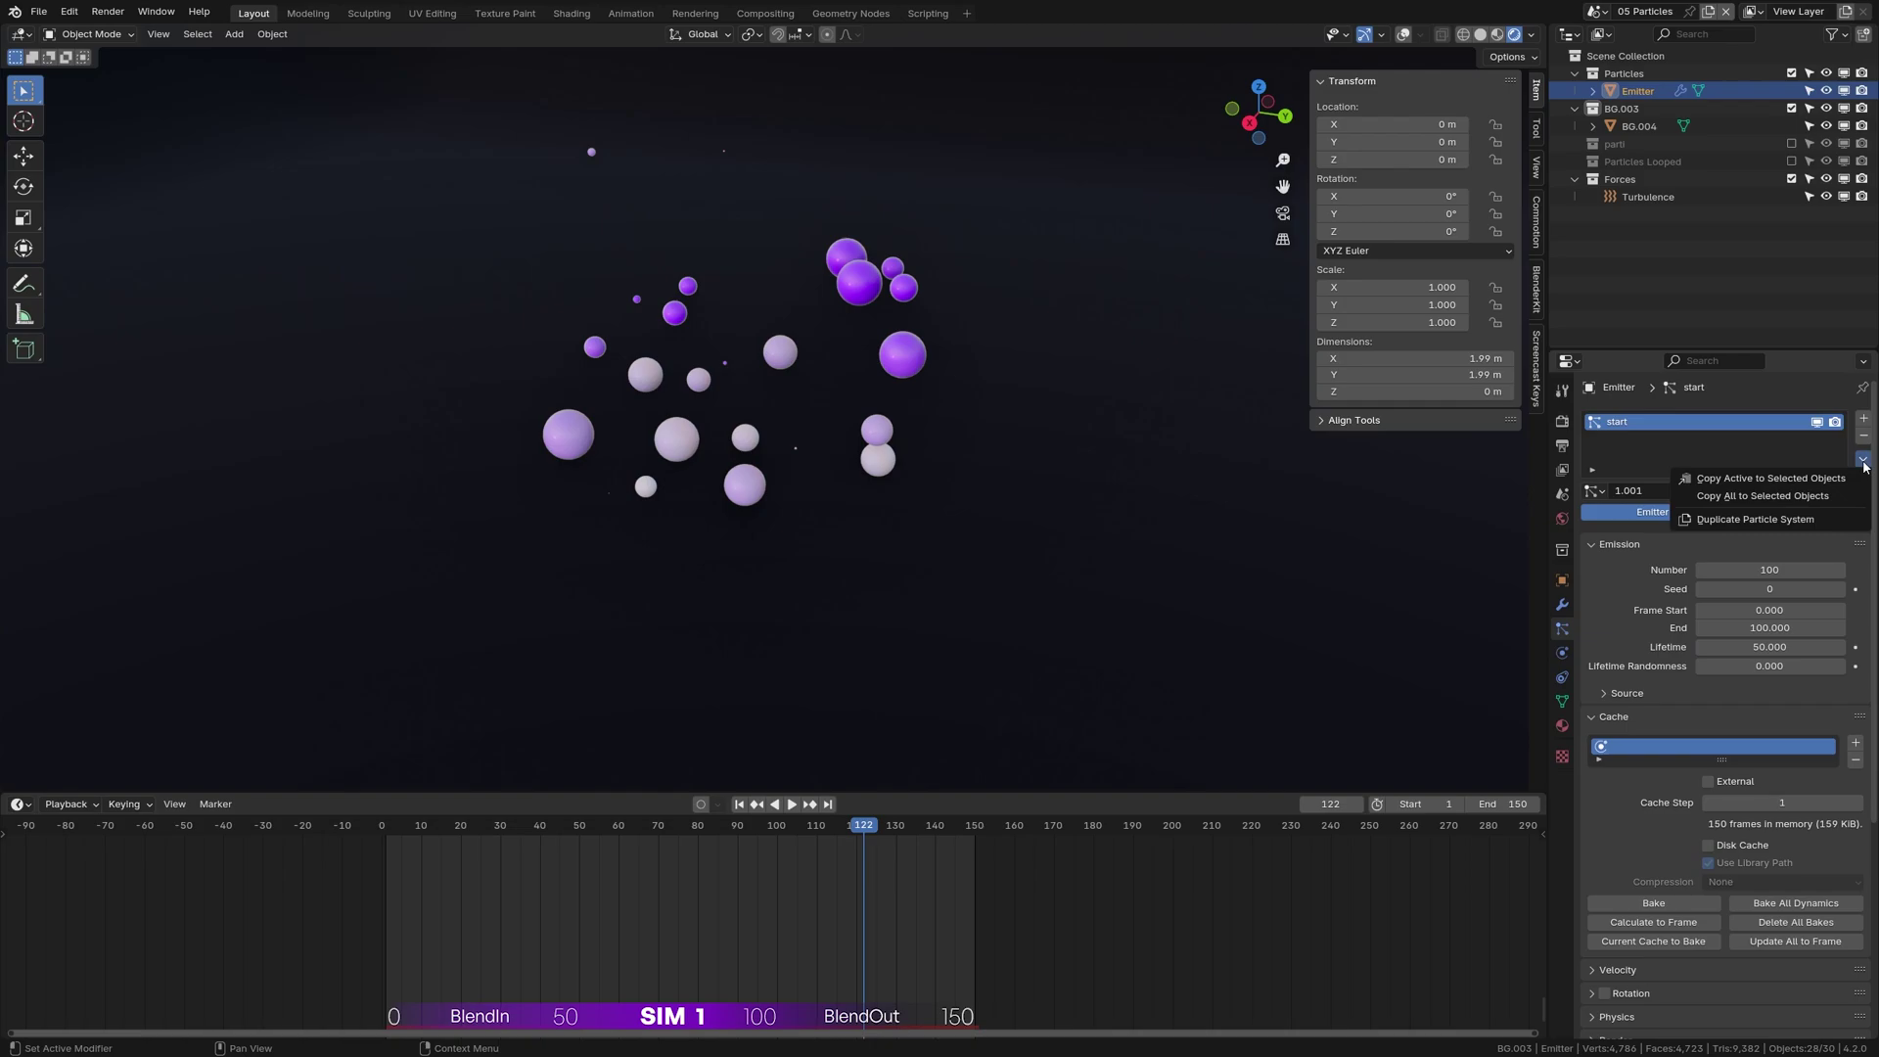
pyautogui.click(1745, 521)
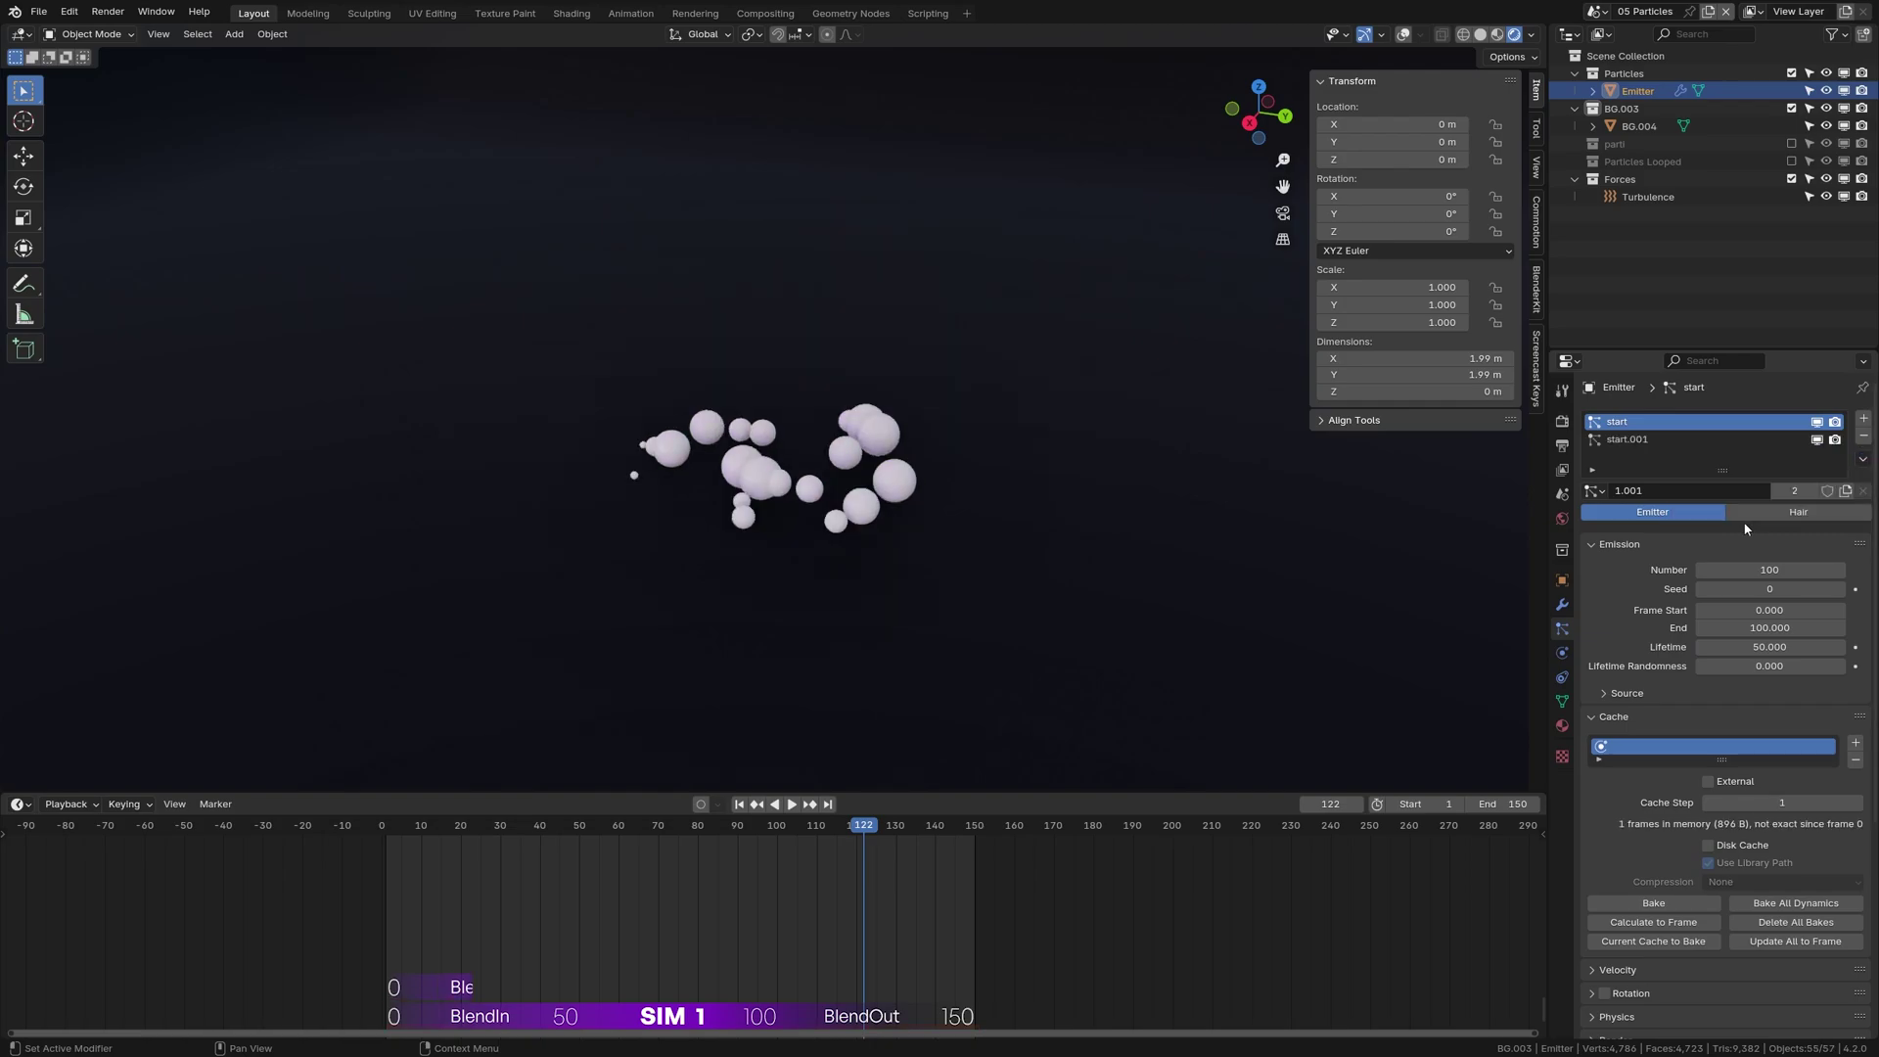
pyautogui.click(1795, 491)
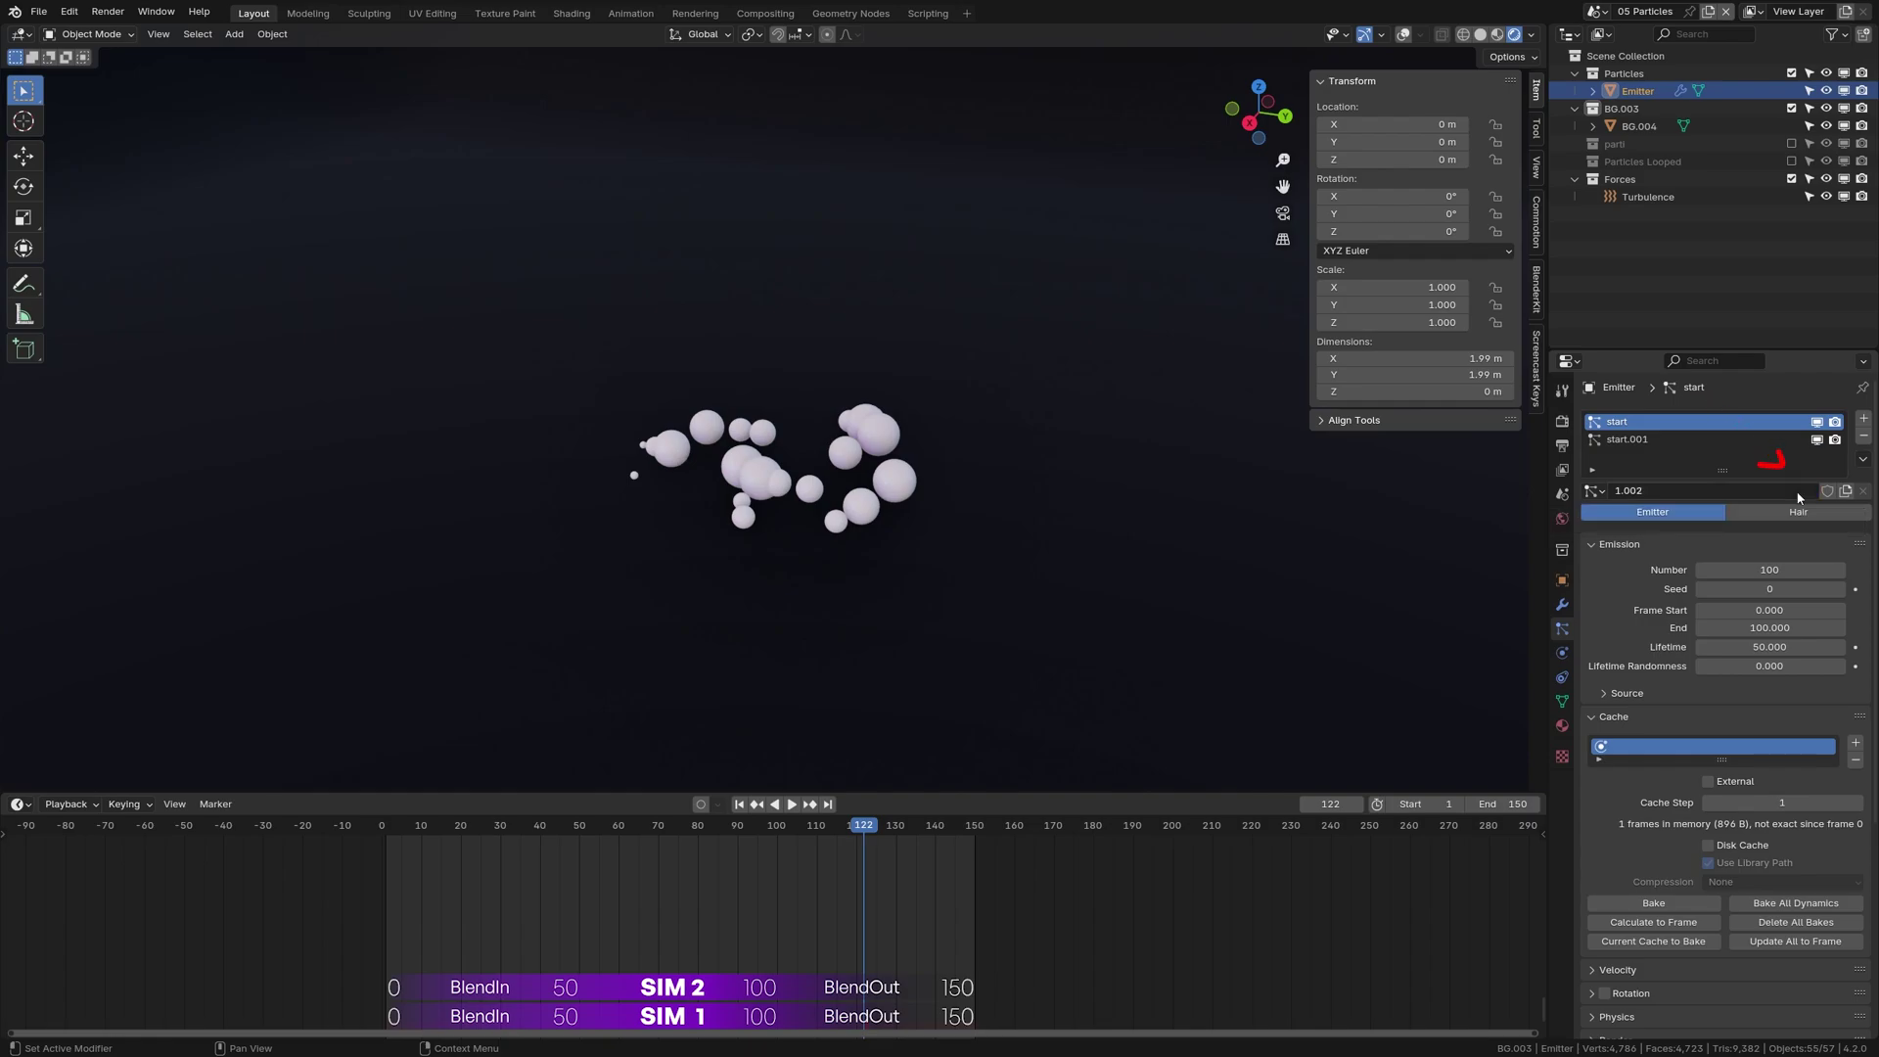
# Step: Set the emission Frame Start to -100 and End to 0 for the start.001 particle system
pyautogui.click(1627, 439)
pyautogui.click(1749, 610)
pyautogui.write('-100')
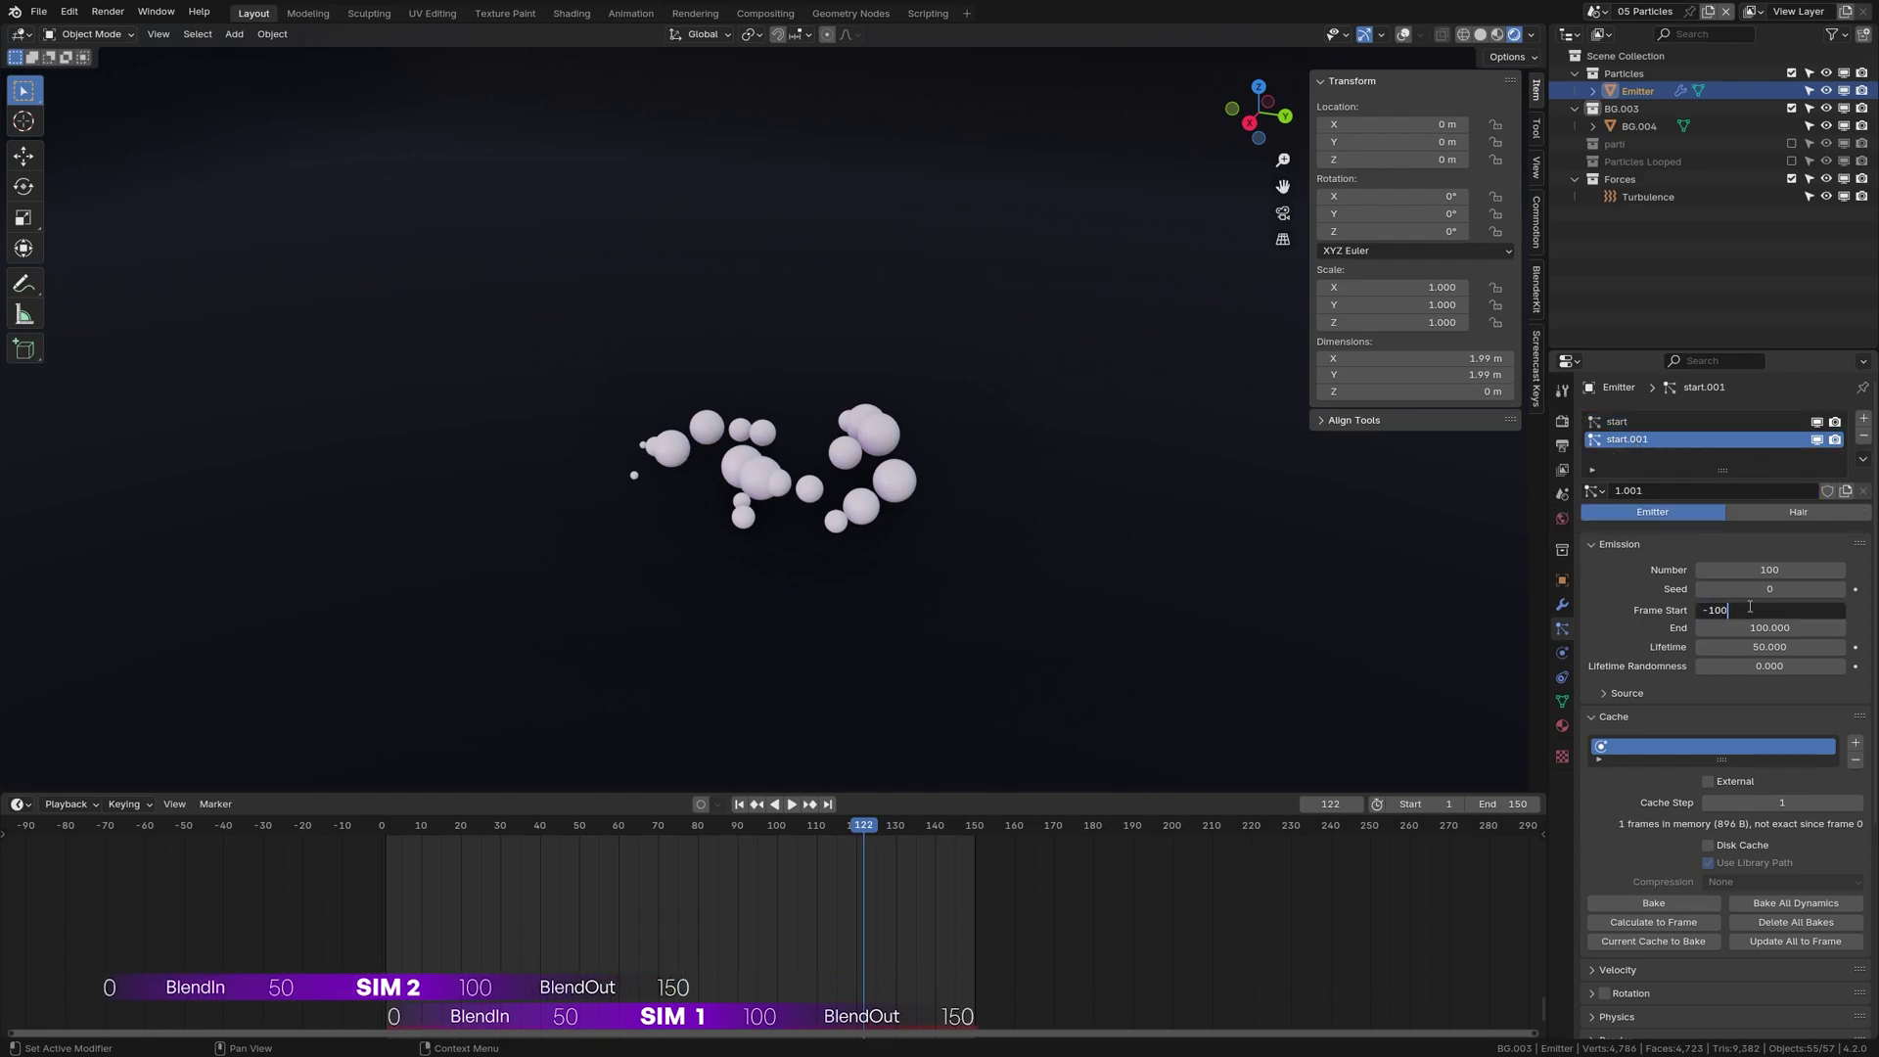
pyautogui.press('Return')
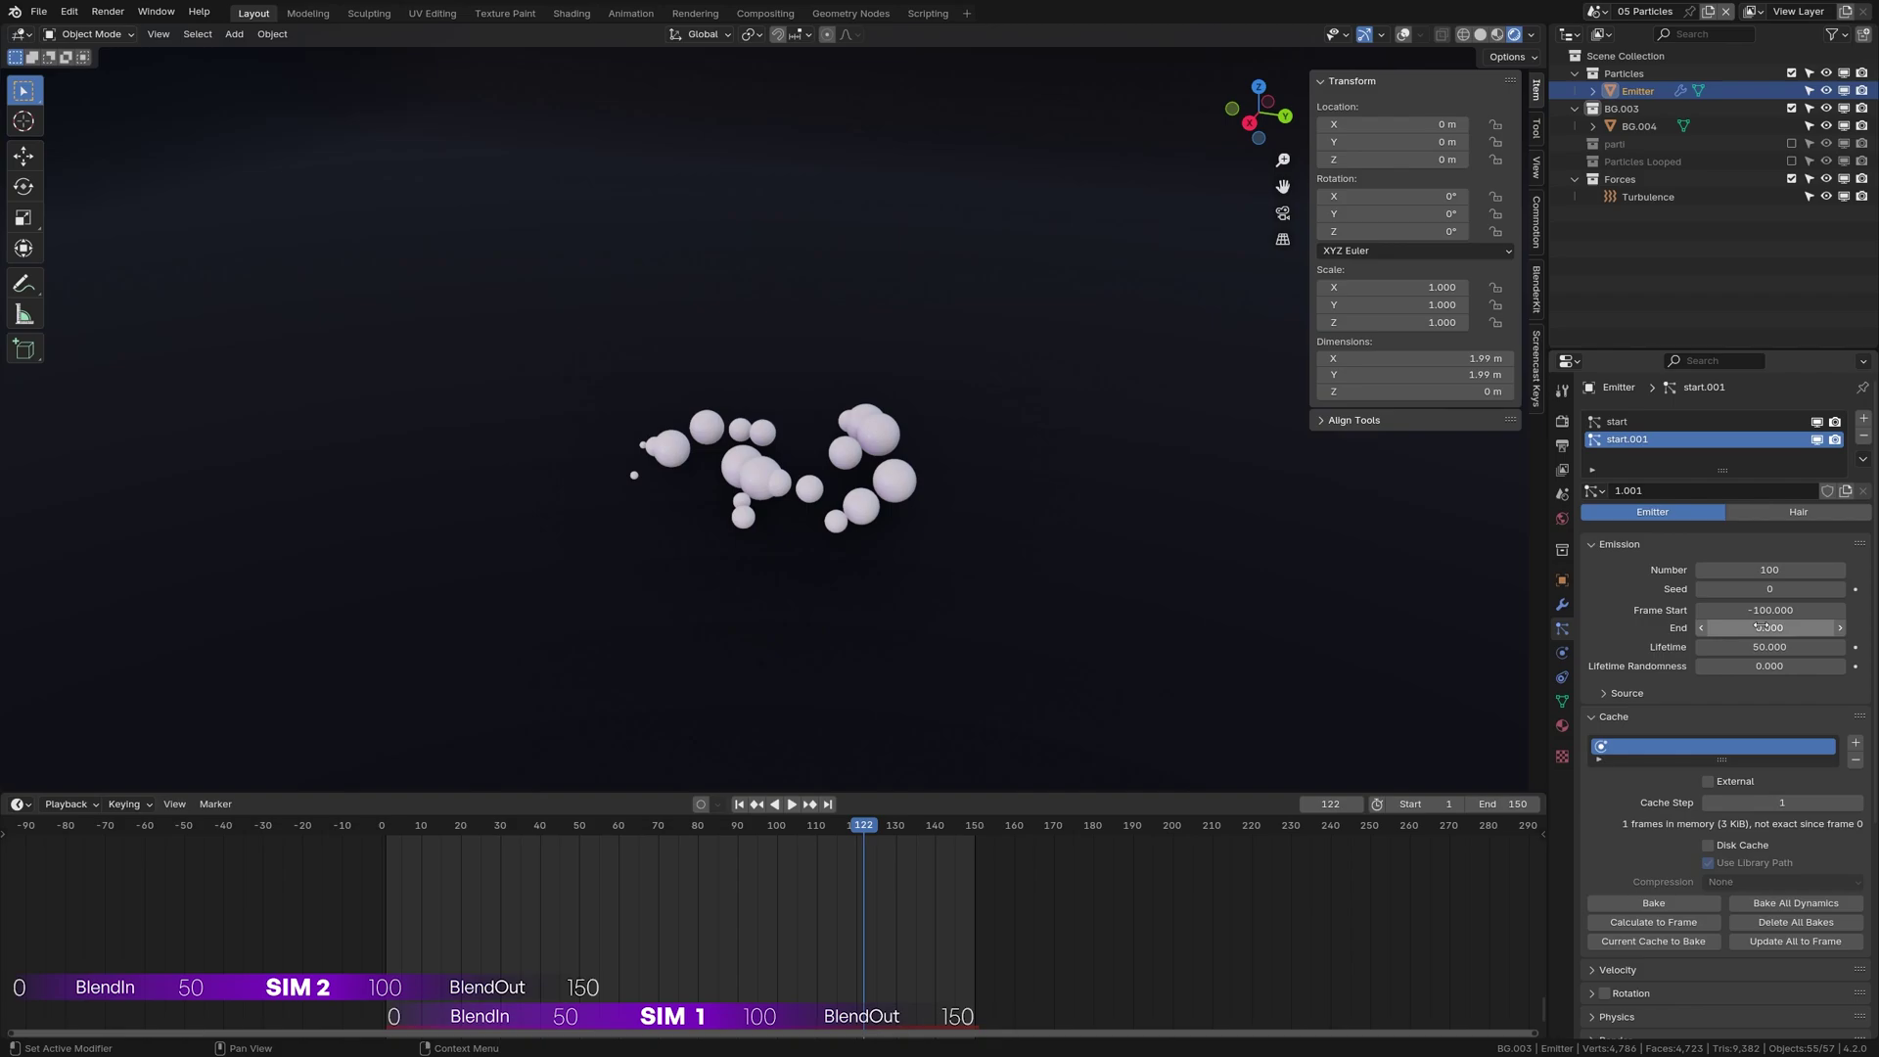
pyautogui.click(1776, 903)
pyautogui.click(1654, 903)
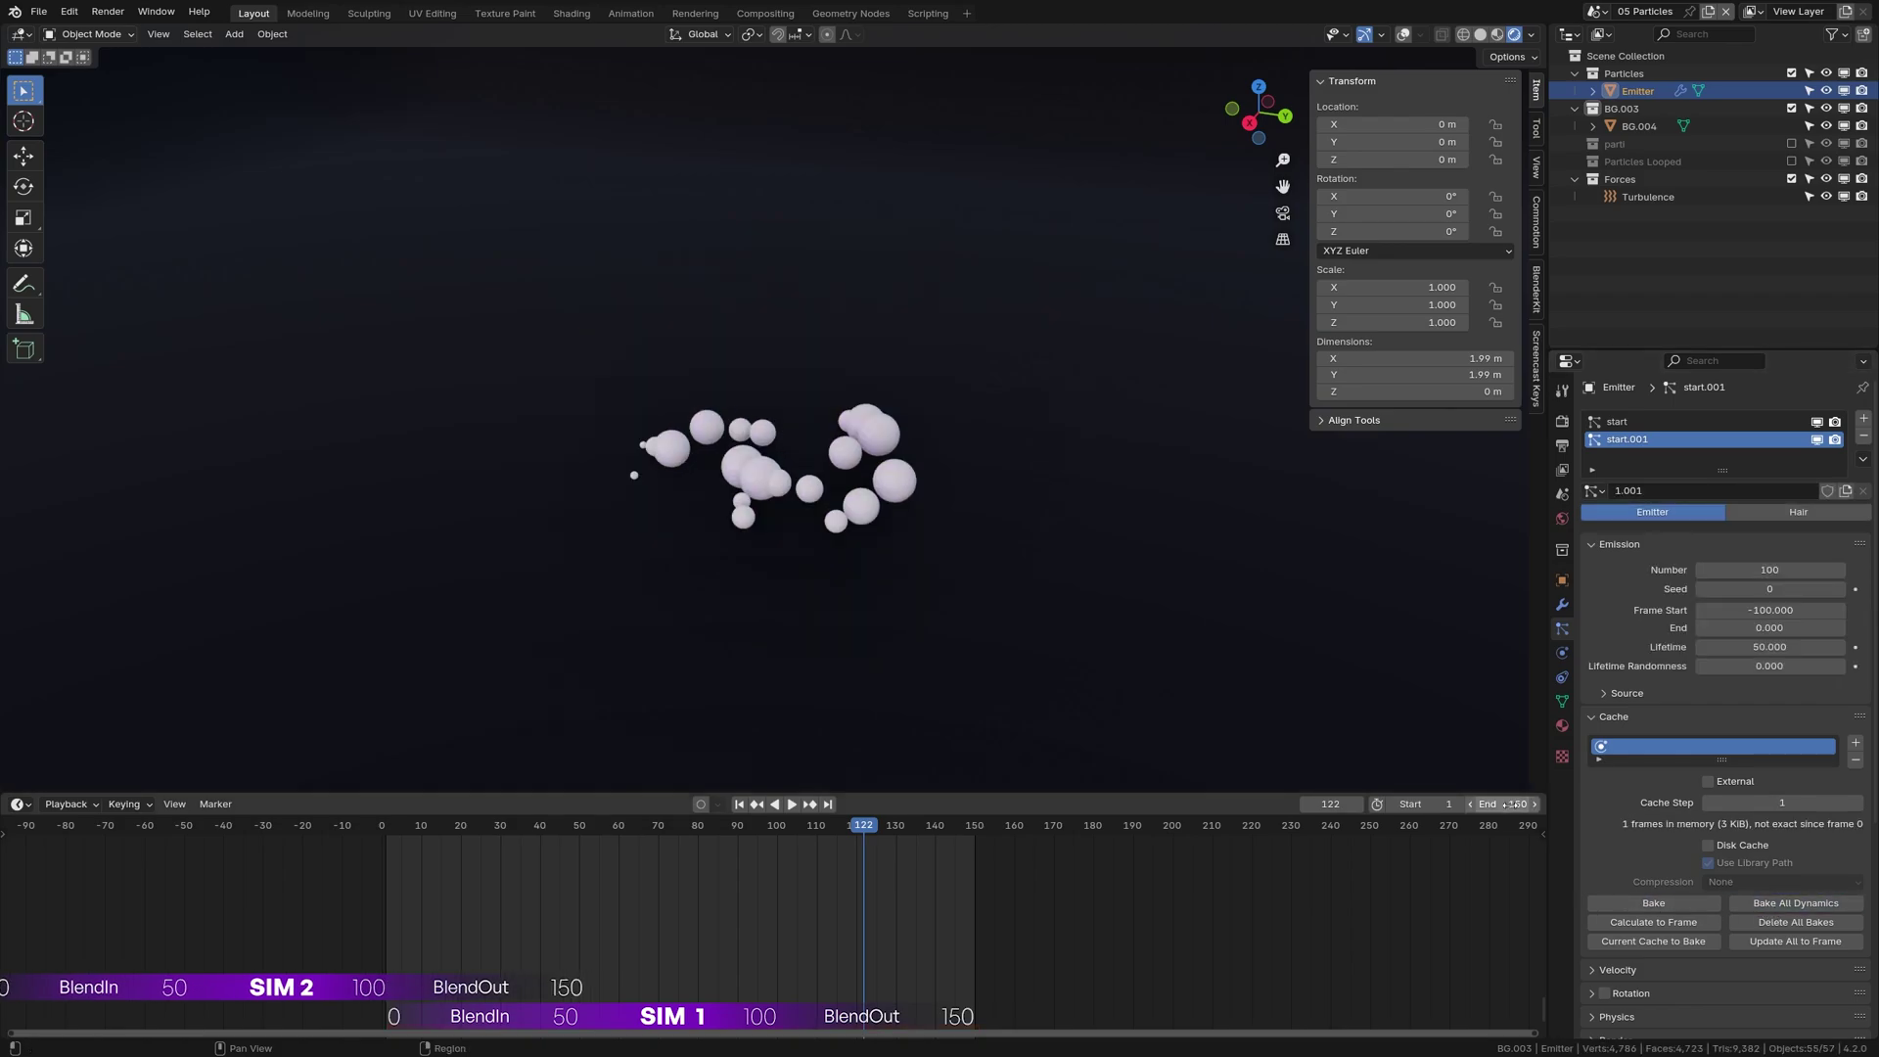
# Step: Set the scene's end frame to 100 and play the particle animation
pyautogui.write('0')
pyautogui.press('Return')
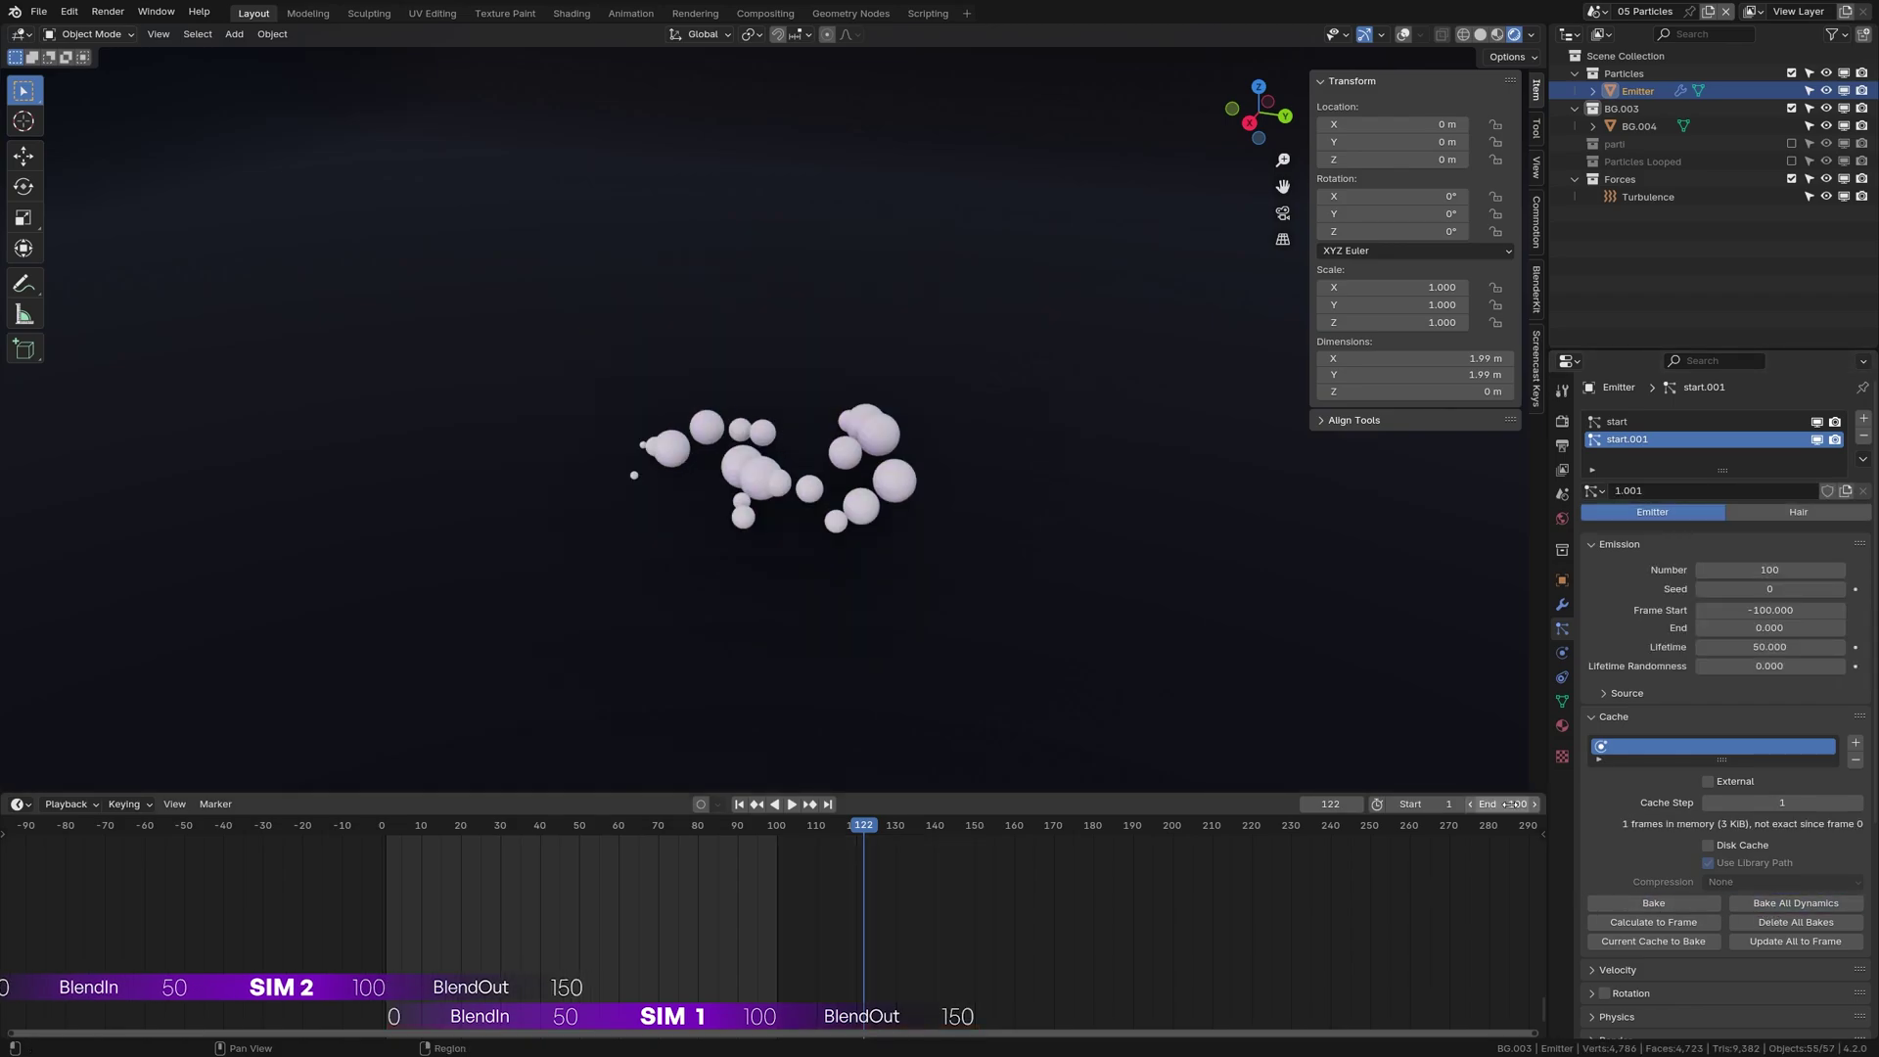
pyautogui.press('space')
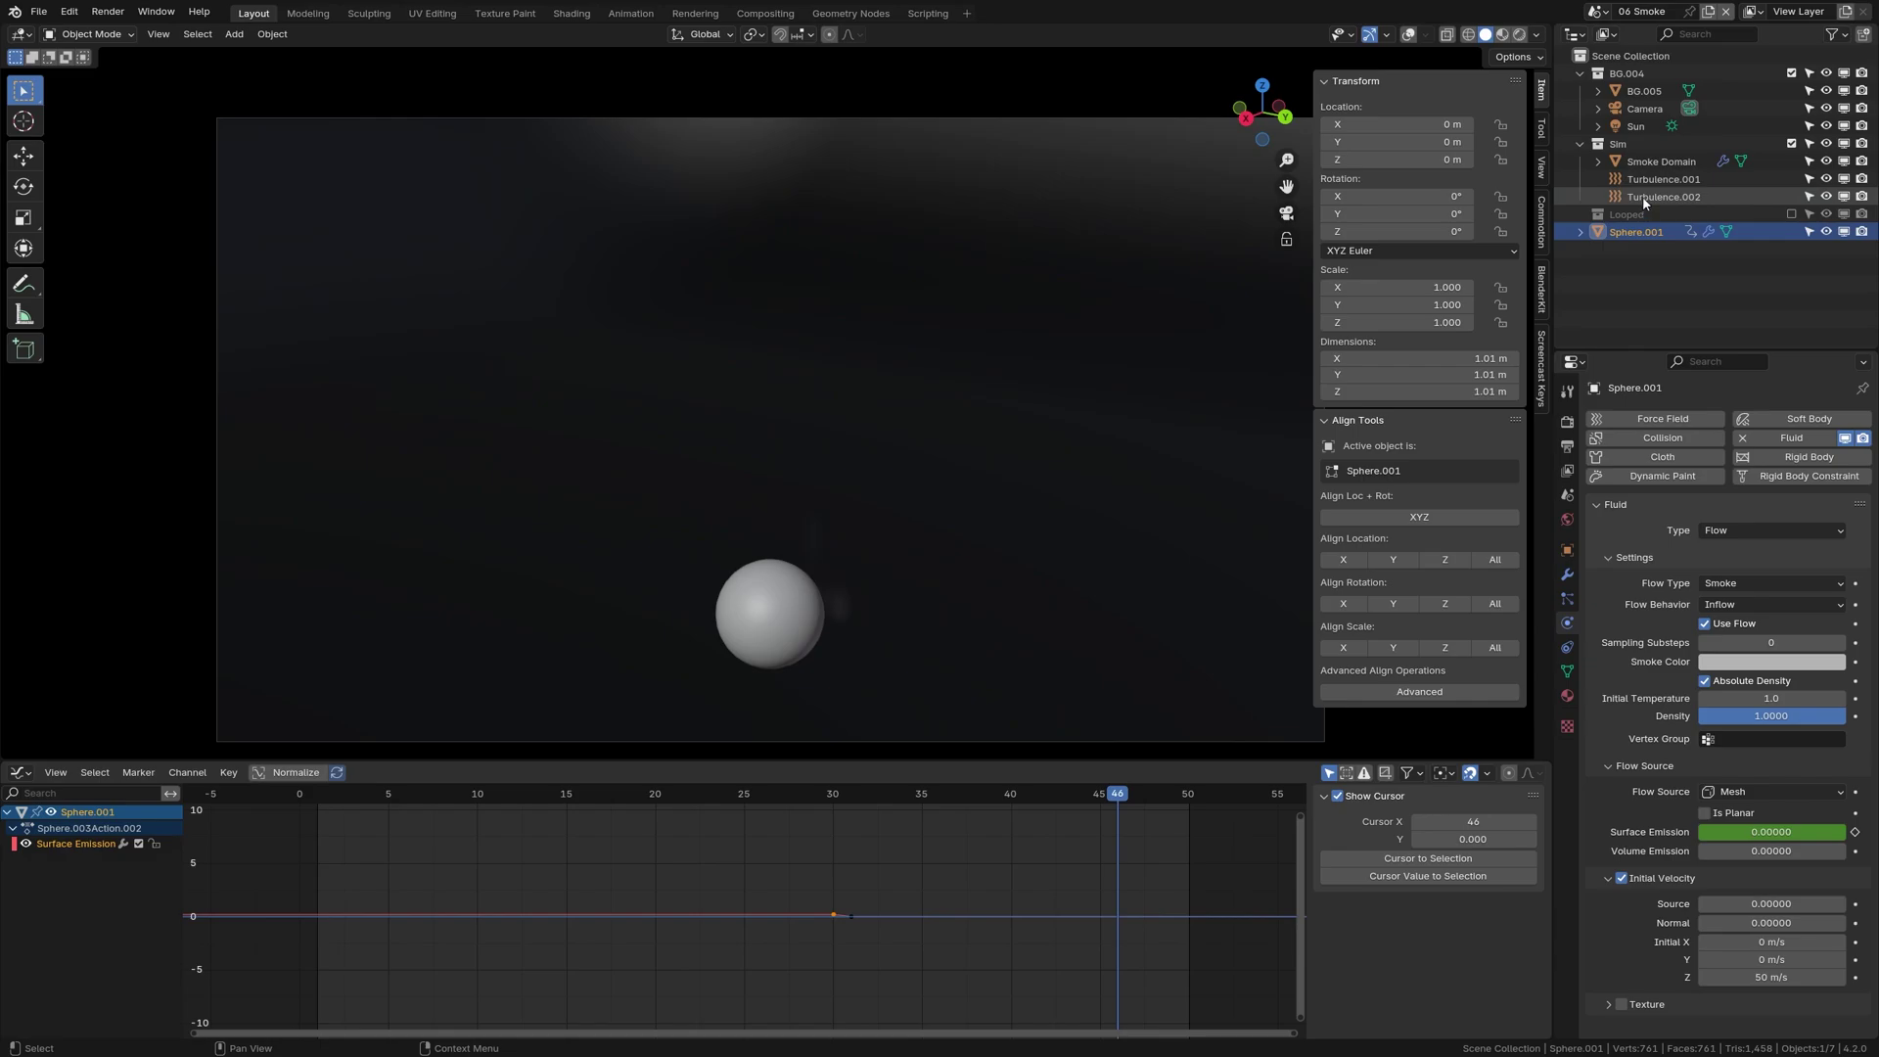
# Step: Check the Smoke Domain's cache settings and import the fluid_data .vdb sequence from smoke\data as an OpenVDB volume
pyautogui.click(1660, 162)
pyautogui.scroll(-10, 1639, 884)
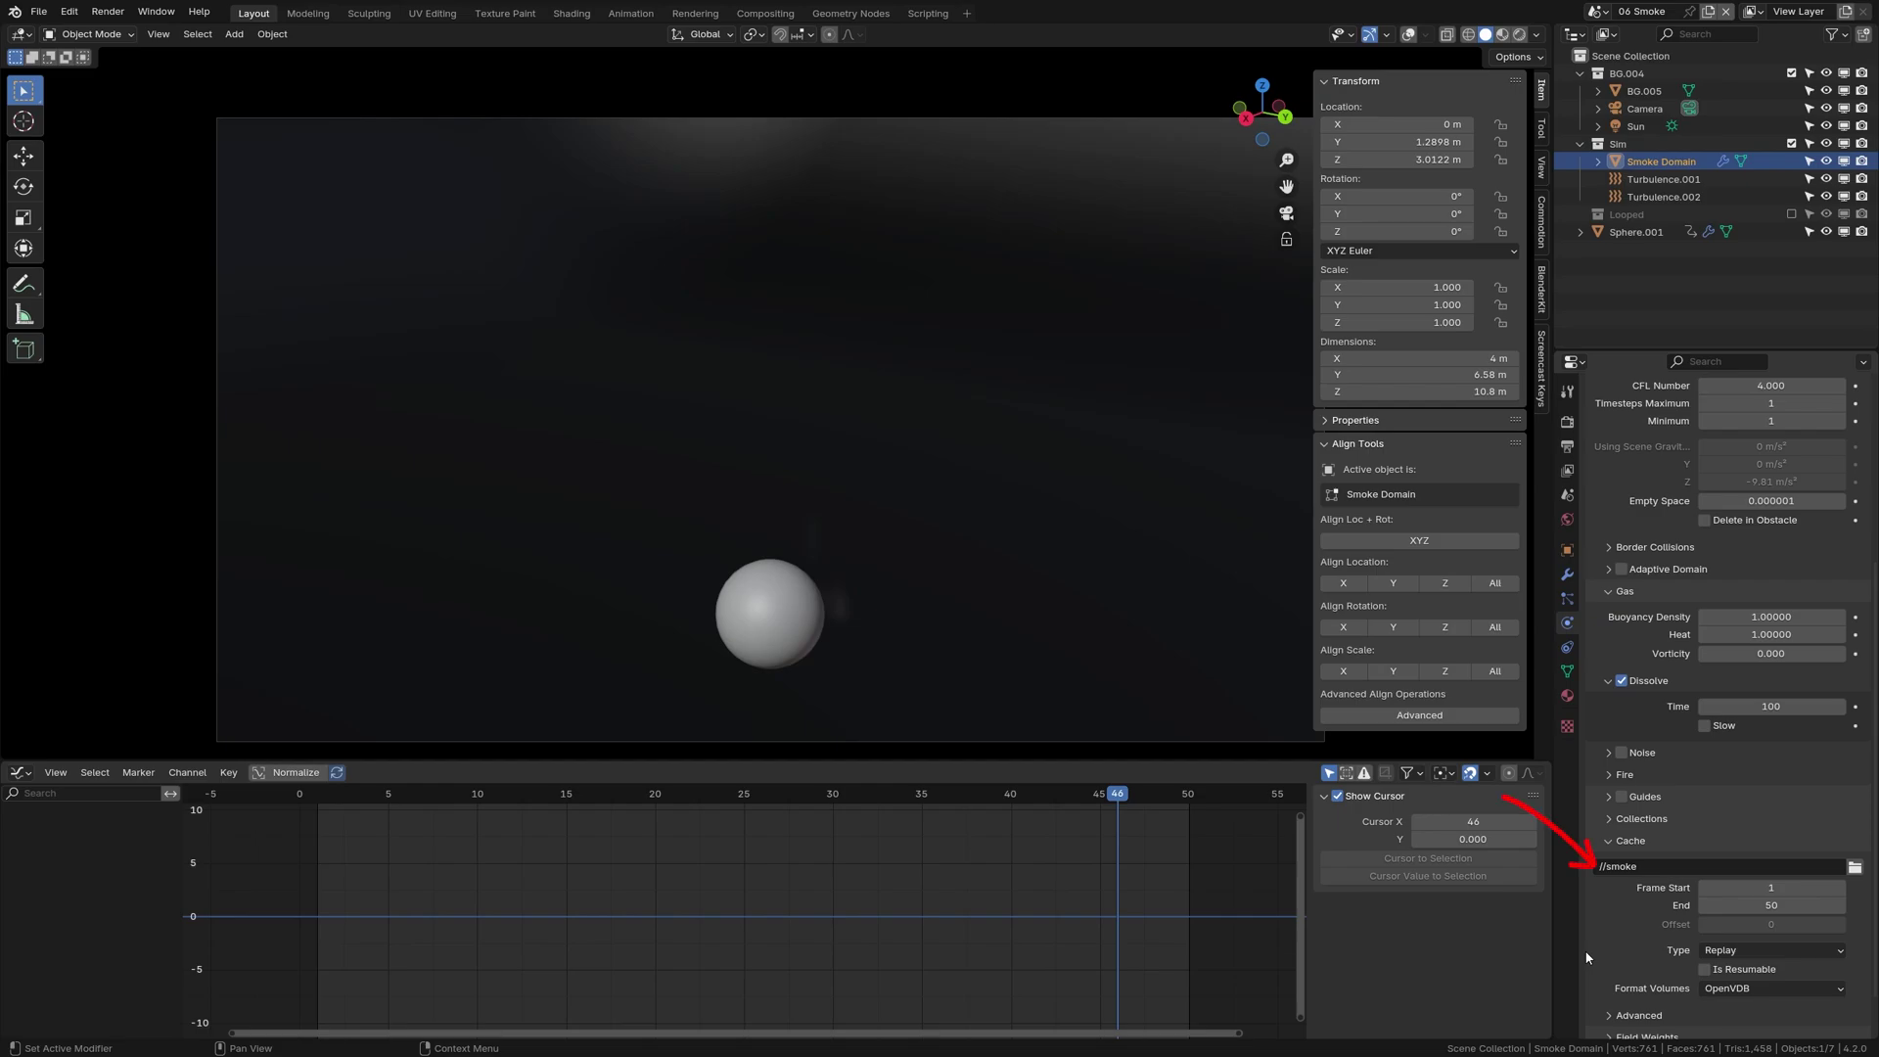
pyautogui.hotkey('shift', 'a')
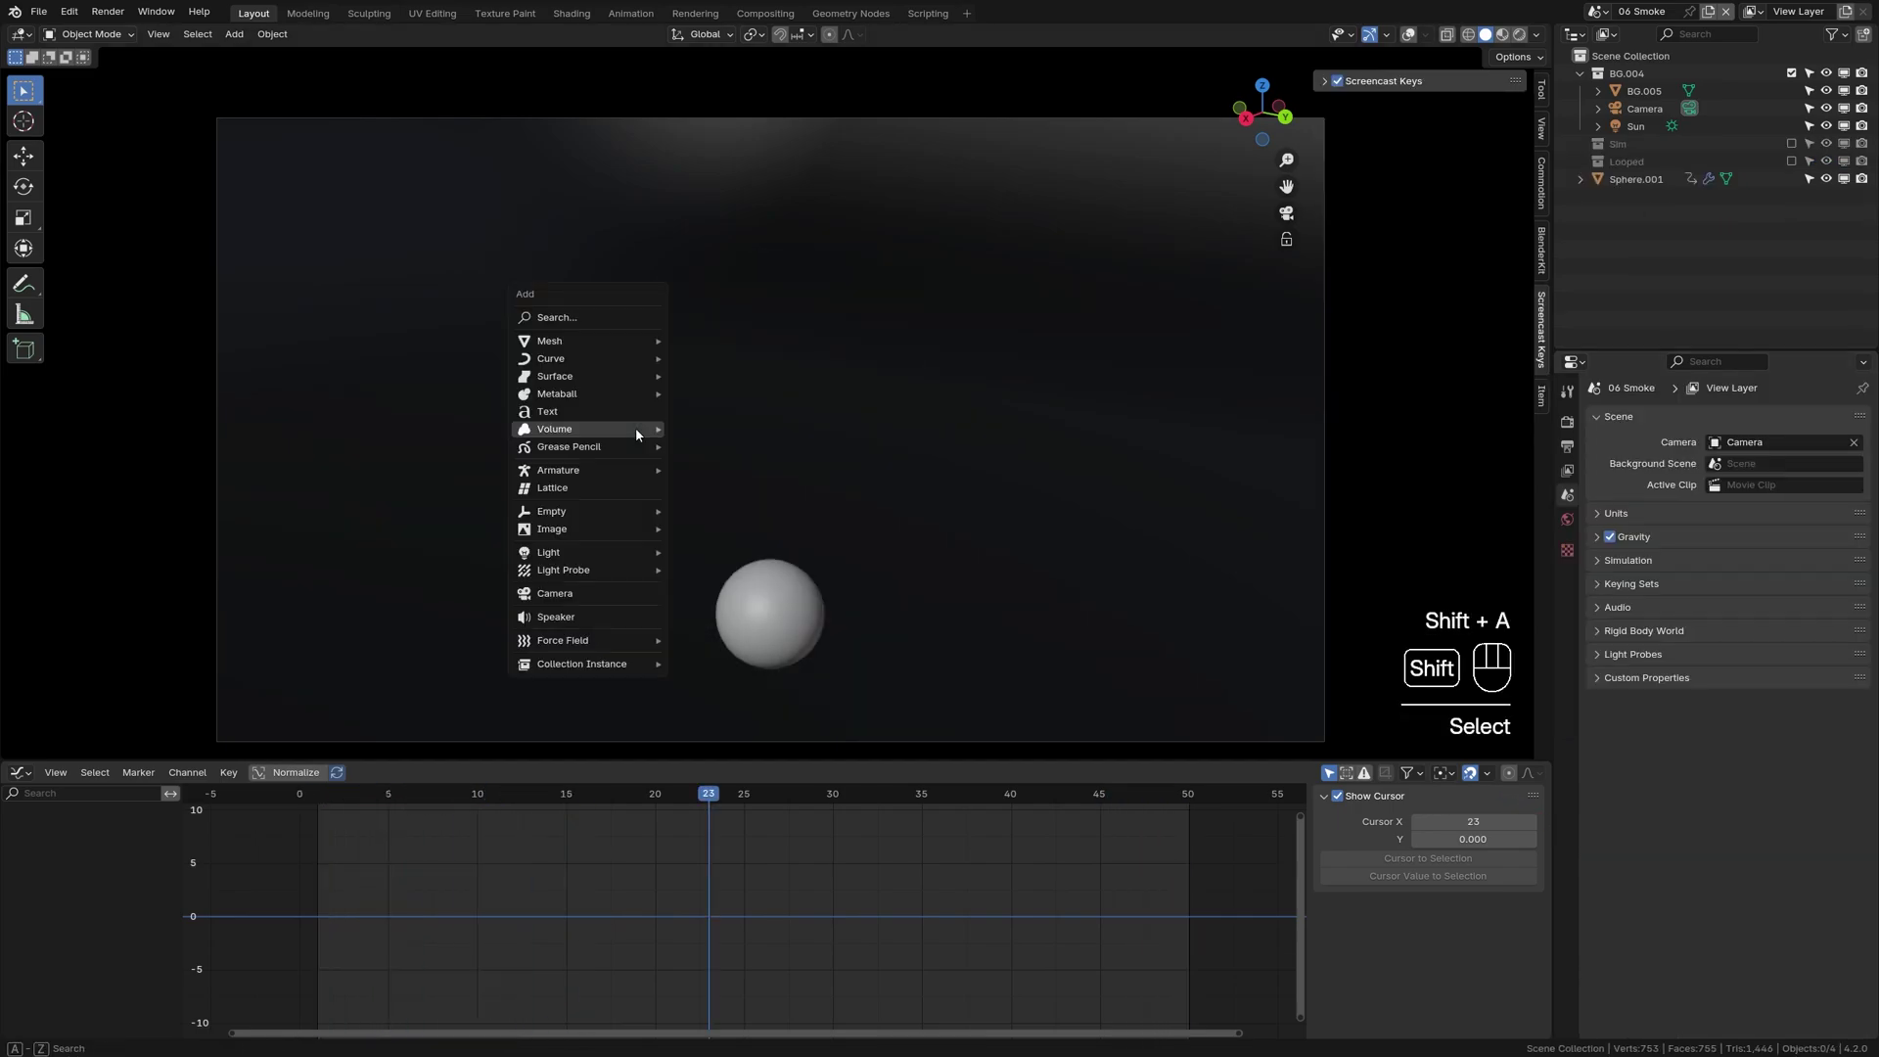
pyautogui.moveTo(636, 426)
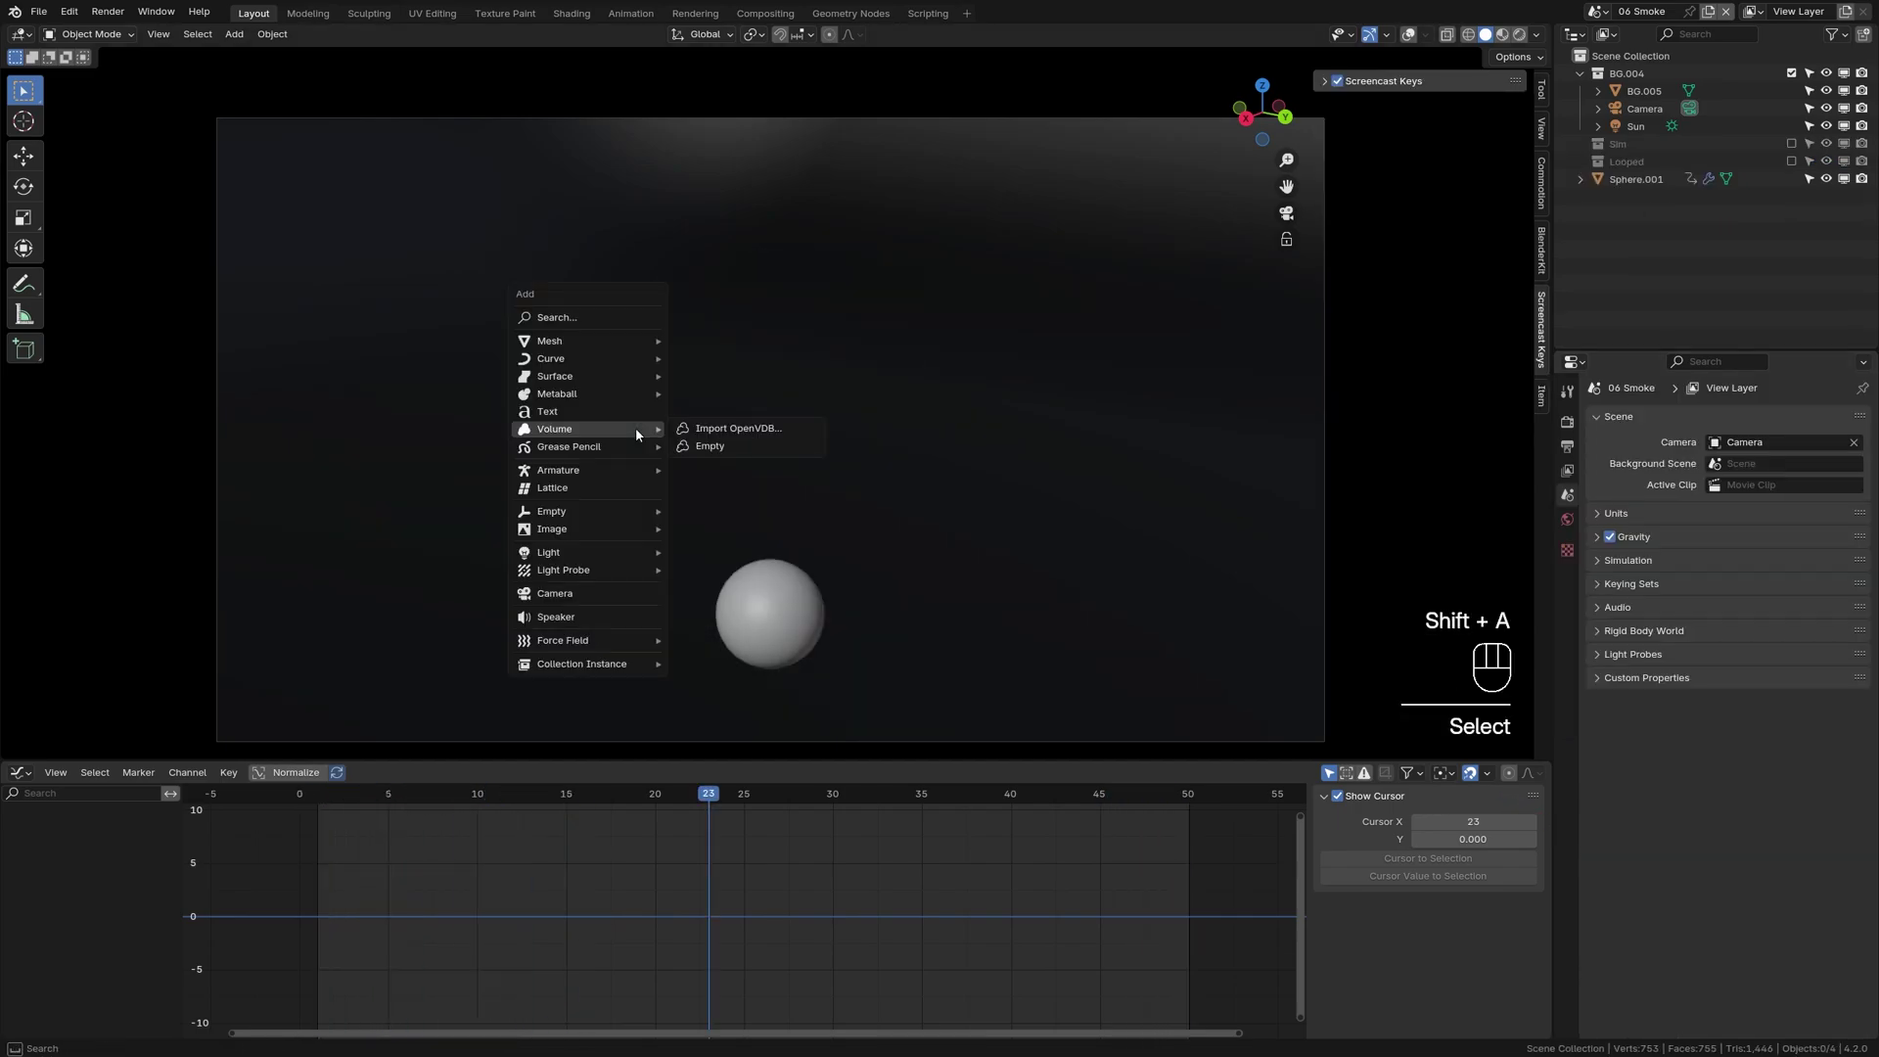
pyautogui.click(724, 430)
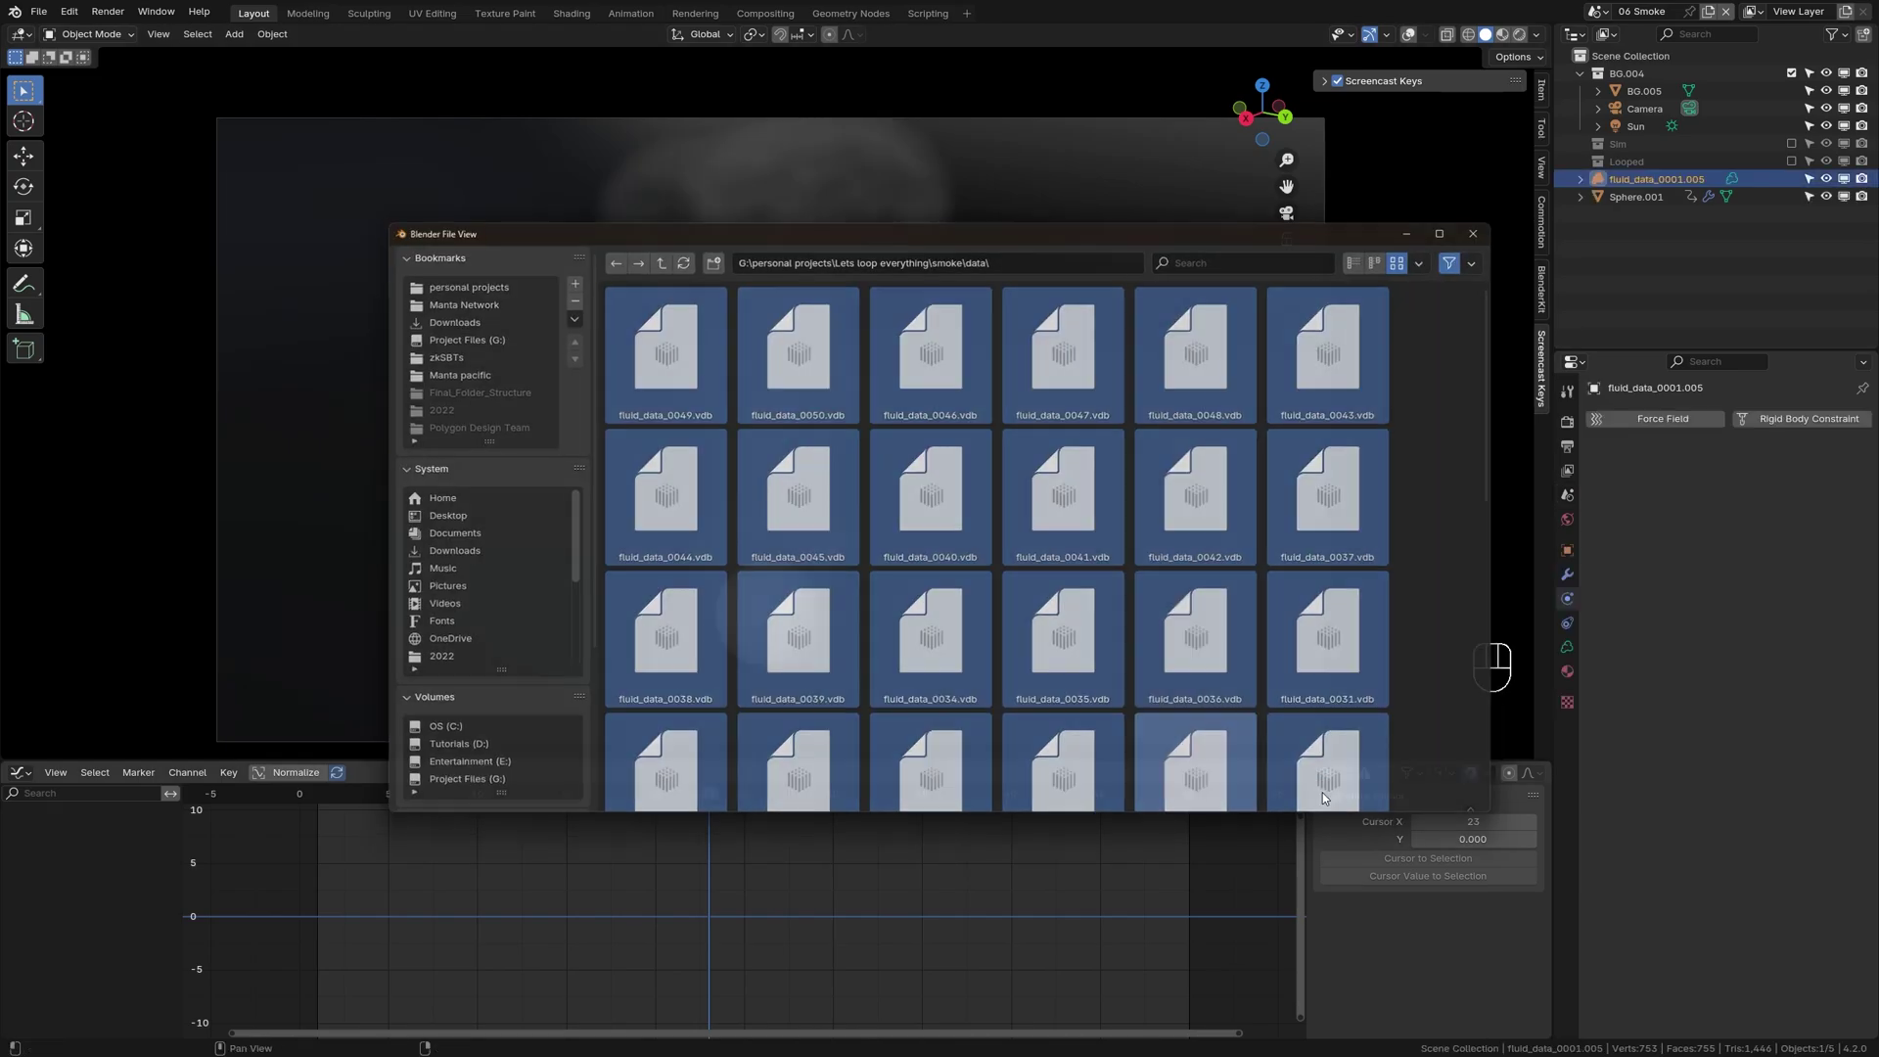
# Step: Duplicate the smoke volume, go to frame 20 and set the copy's sequence Offset to -20
pyautogui.hotkey('shift', 'd')
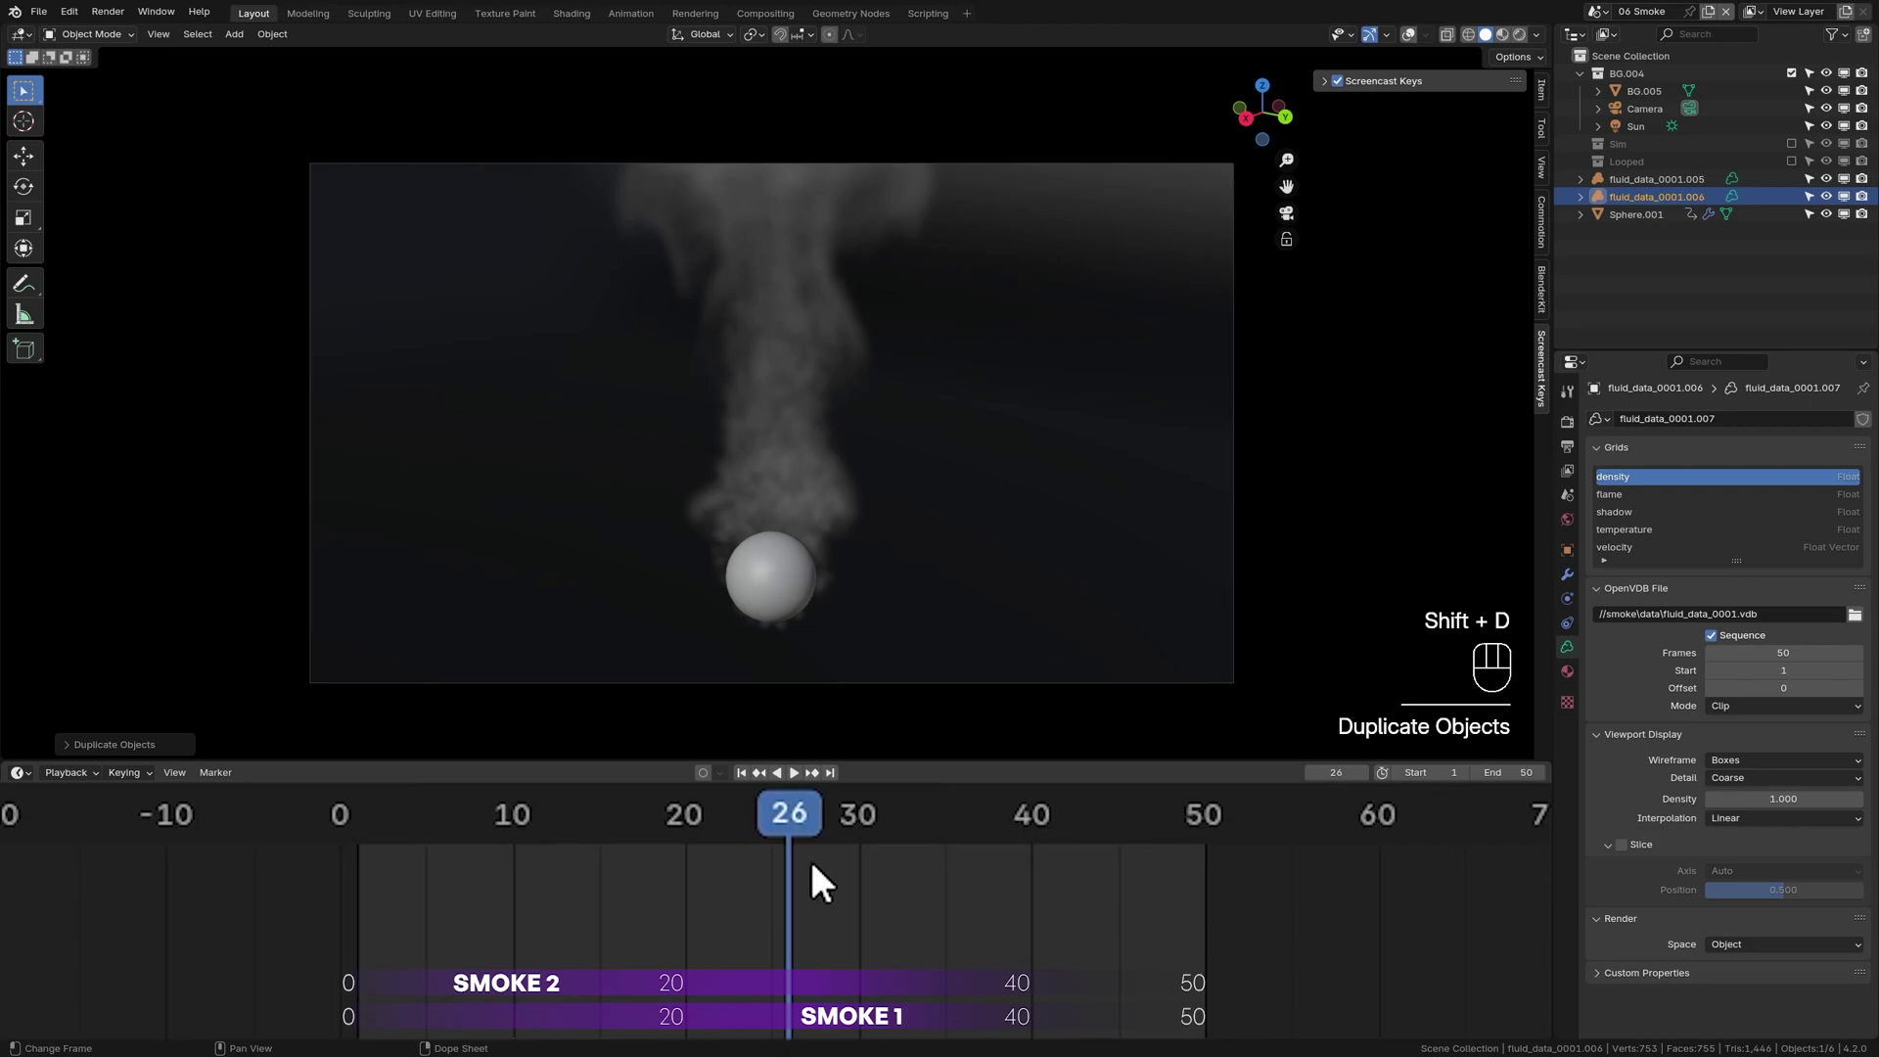
pyautogui.moveTo(812, 865); pyautogui.dragTo(689, 875)
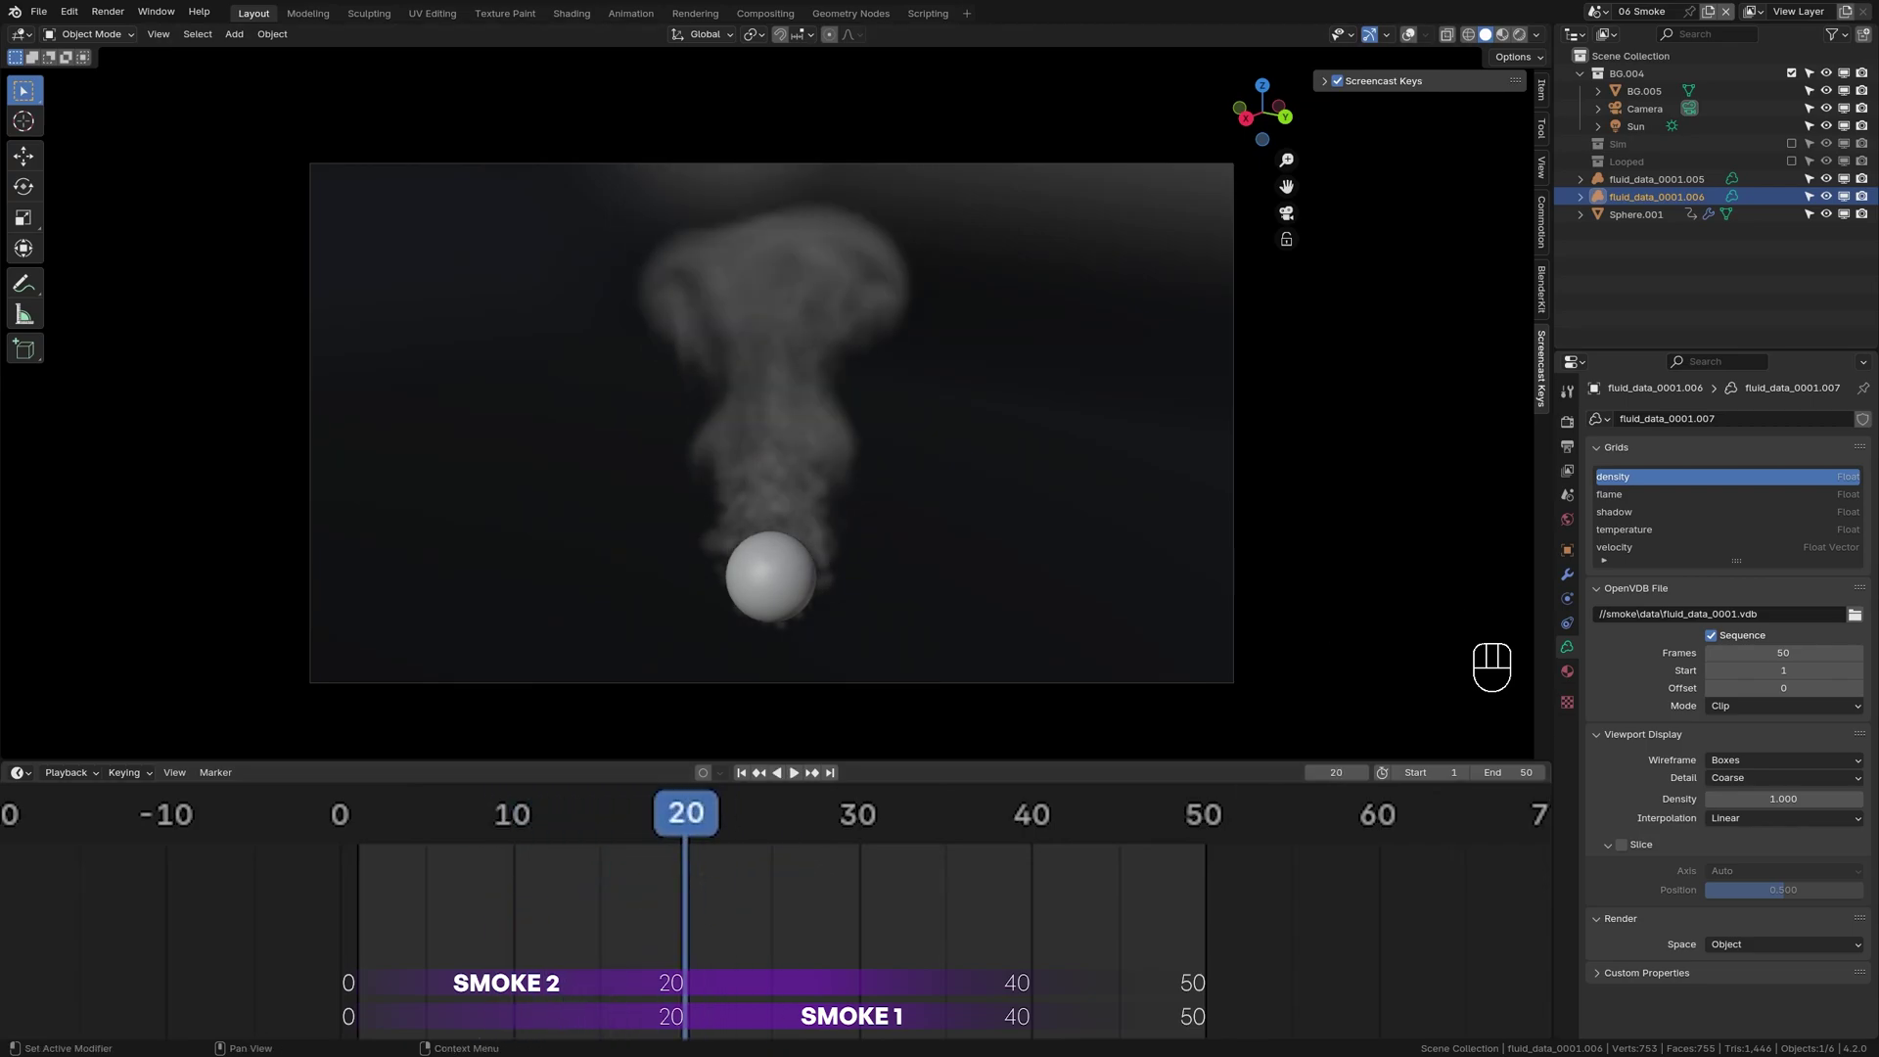
pyautogui.click(1754, 687)
pyautogui.write('-20')
pyautogui.press('Return')
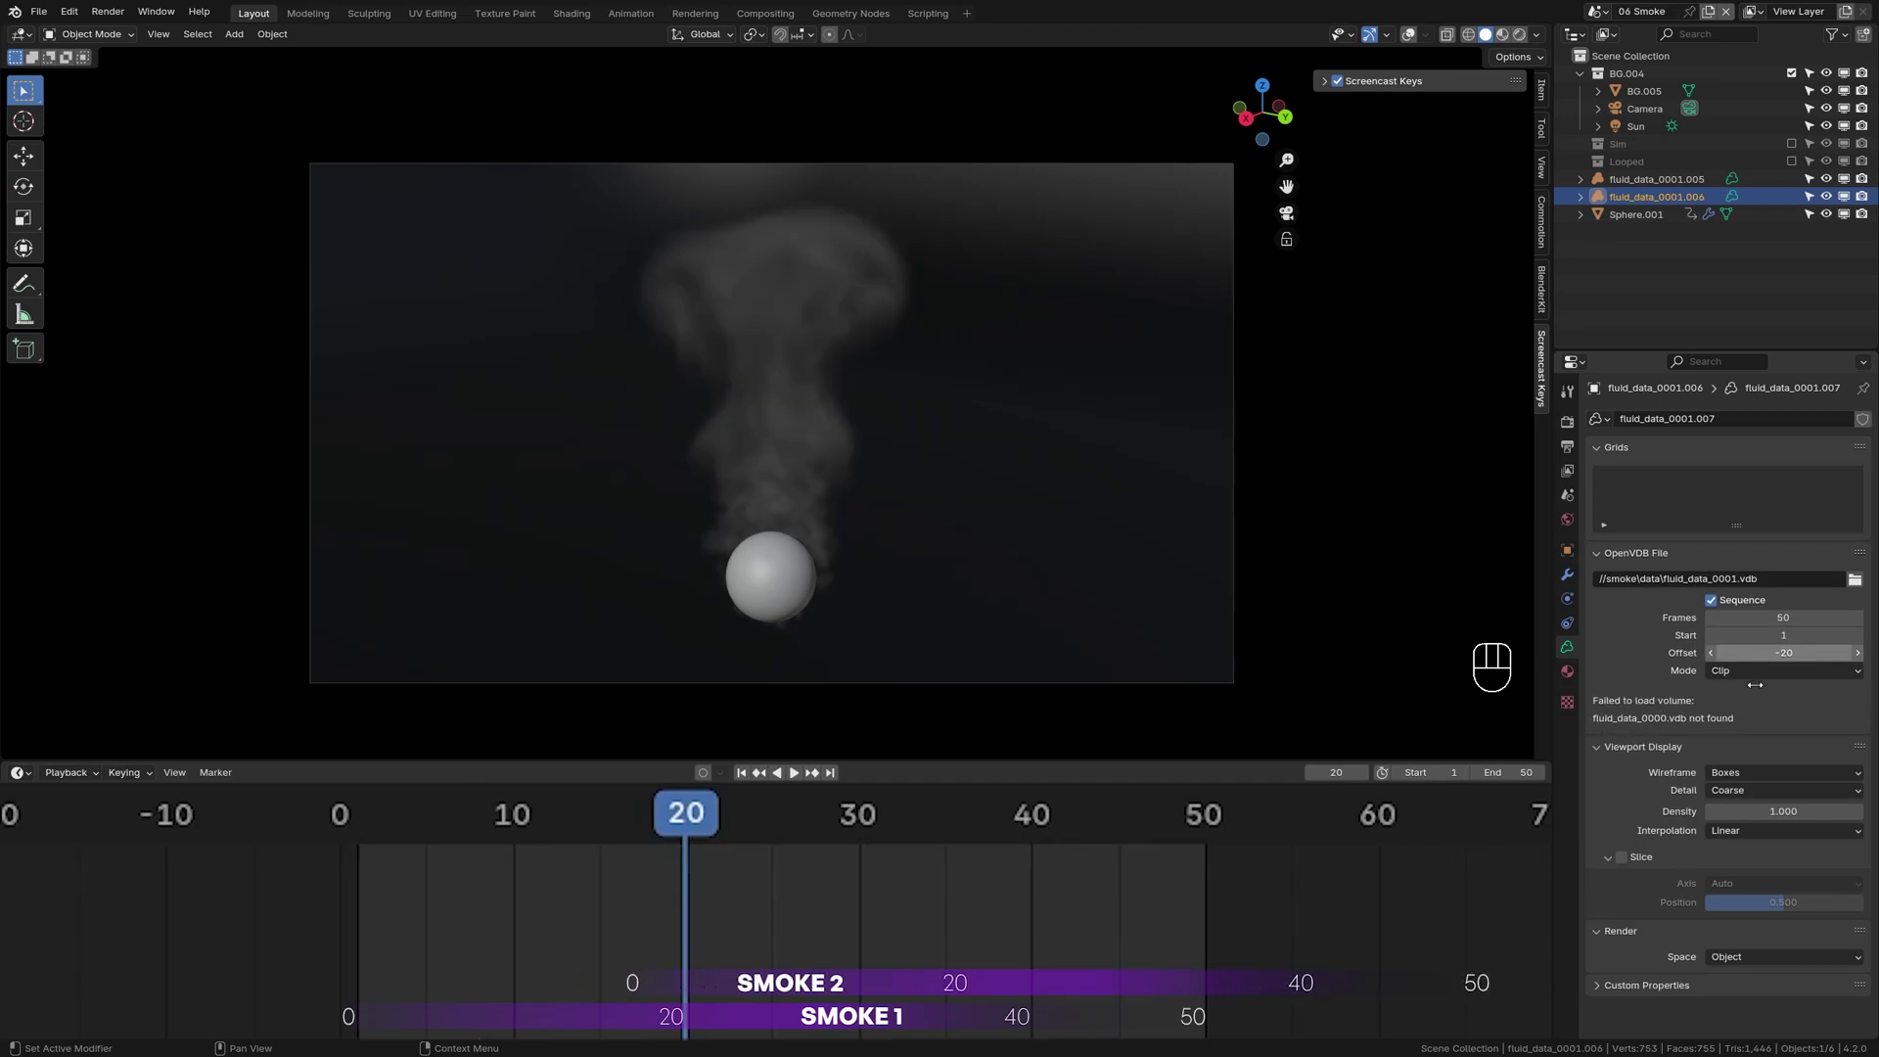
# Step: Set the scene's frame range to 20–40 and play the smoke animation
pyautogui.click(1426, 772)
pyautogui.write('20')
pyautogui.press('Tab')
pyautogui.write('40')
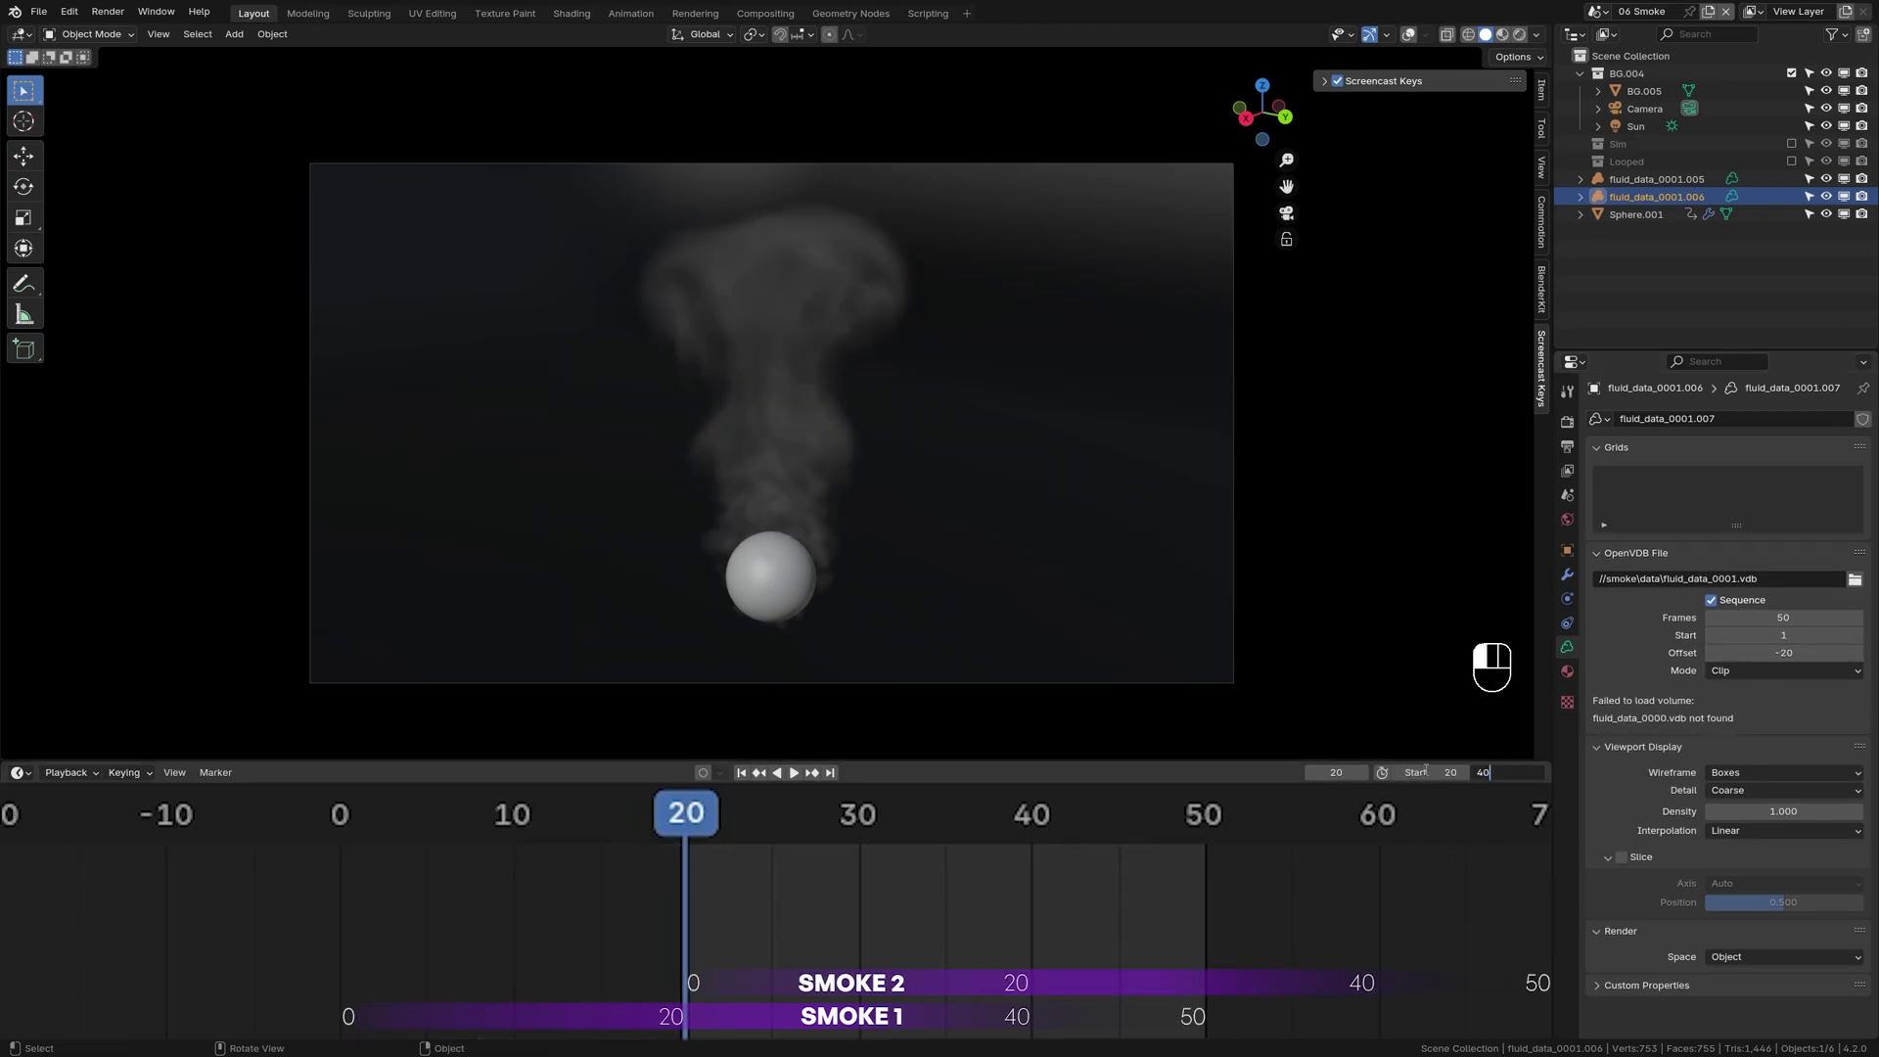
pyautogui.press('Return')
pyautogui.press('space')
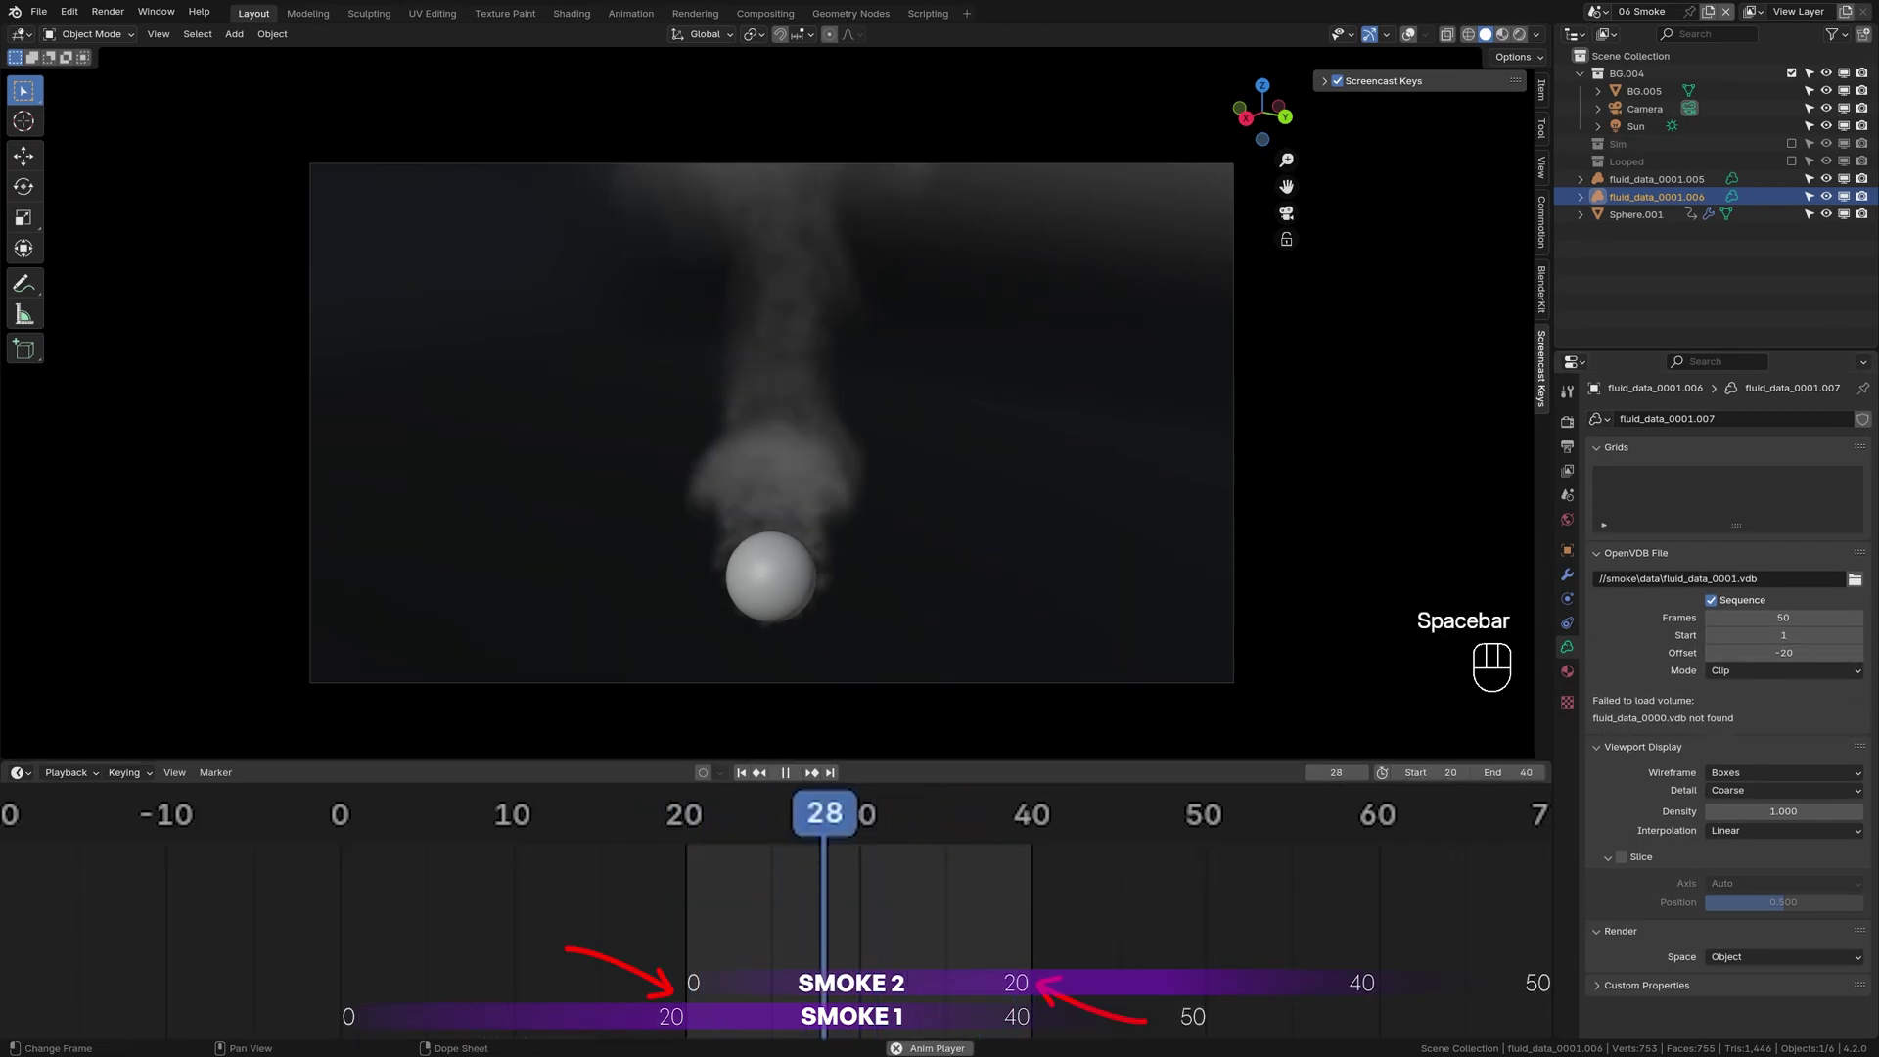